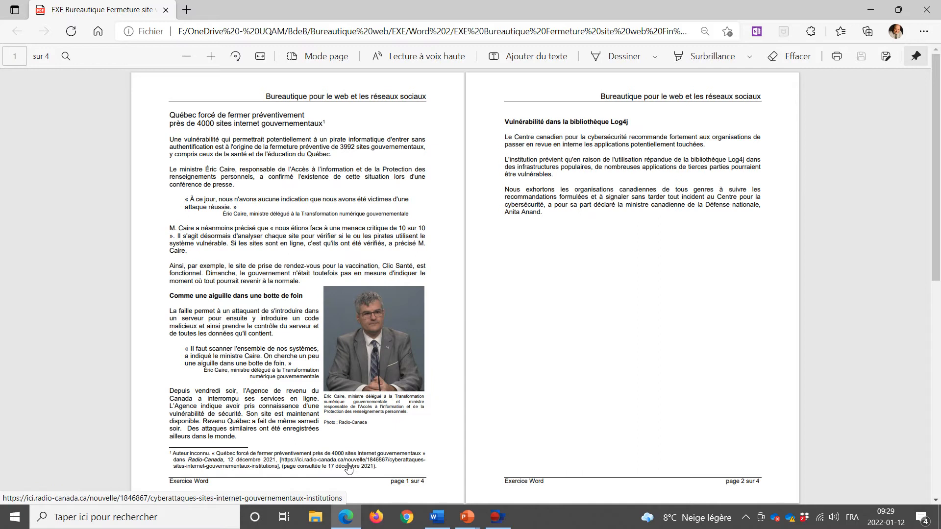
Examine the first page of the finished article, including the indented quotation with its attribution and the bold section heading.
click(187, 201)
drag(194, 210, 418, 222)
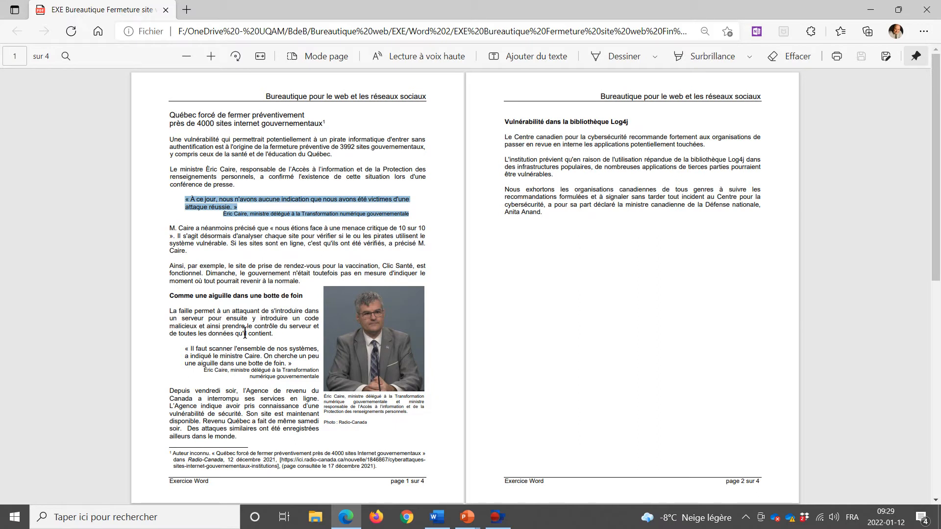
drag(169, 296, 316, 303)
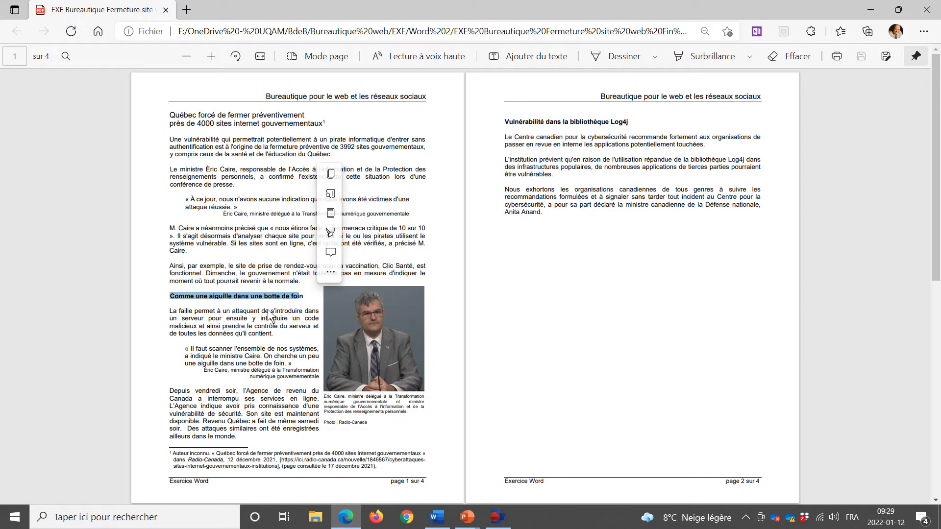
click(146, 321)
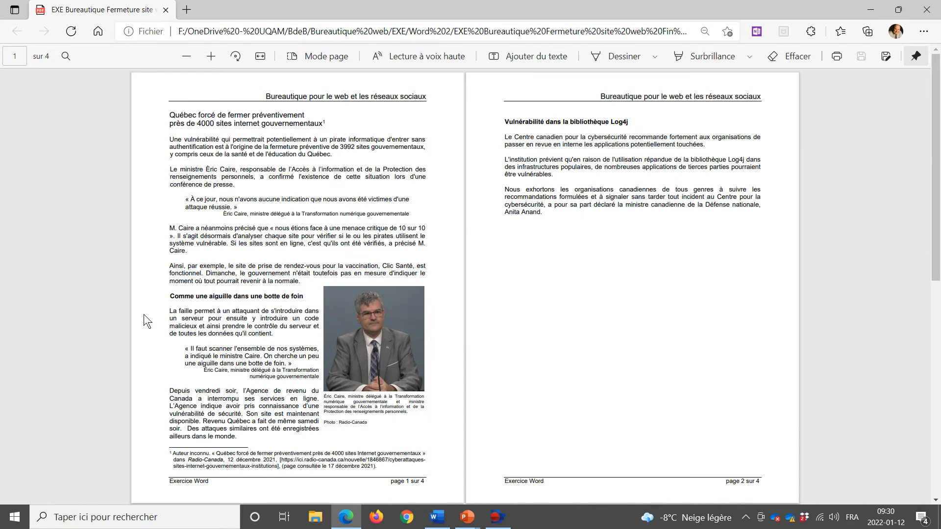
Review the "Mise en page du document" requirements for margins, title font, and header and footer text.
scroll(143, 316, down, 8)
scroll(143, 315, down, 1)
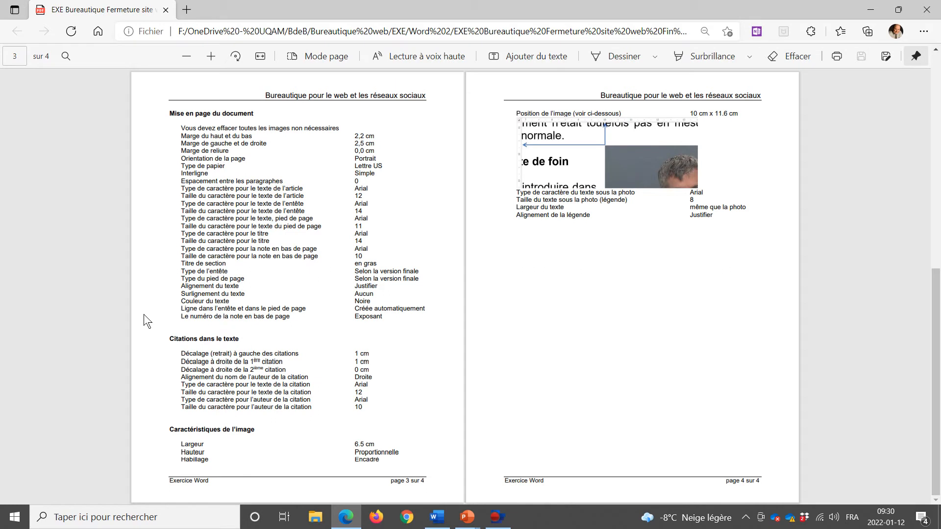
click(179, 134)
drag(194, 142, 385, 143)
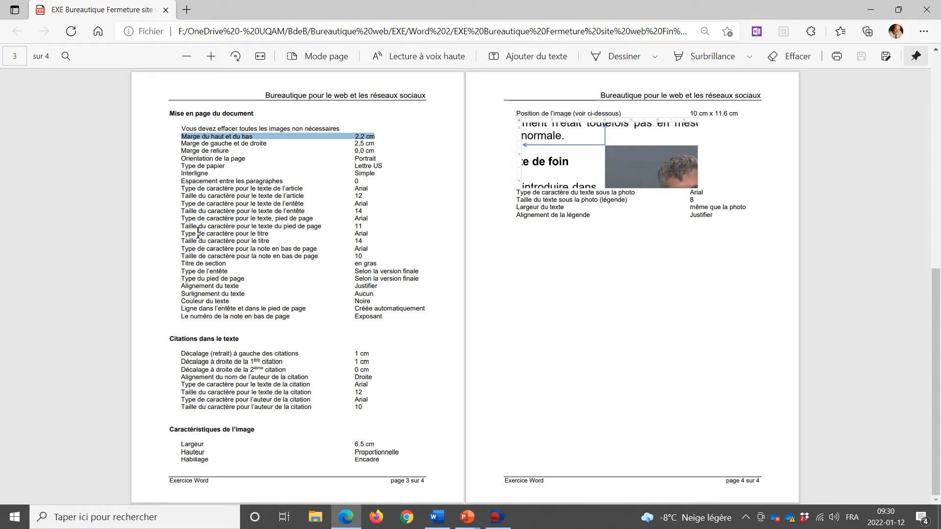
drag(189, 237, 343, 240)
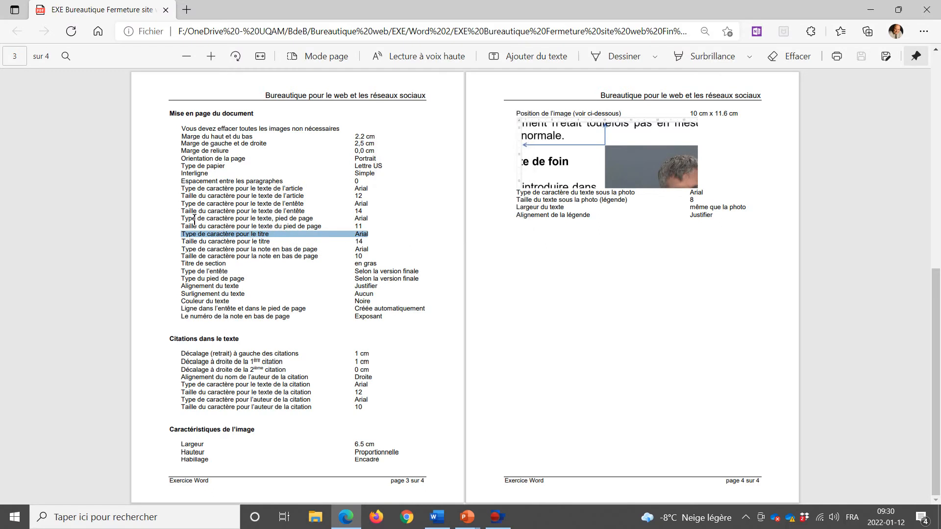
drag(181, 204, 370, 220)
click(344, 228)
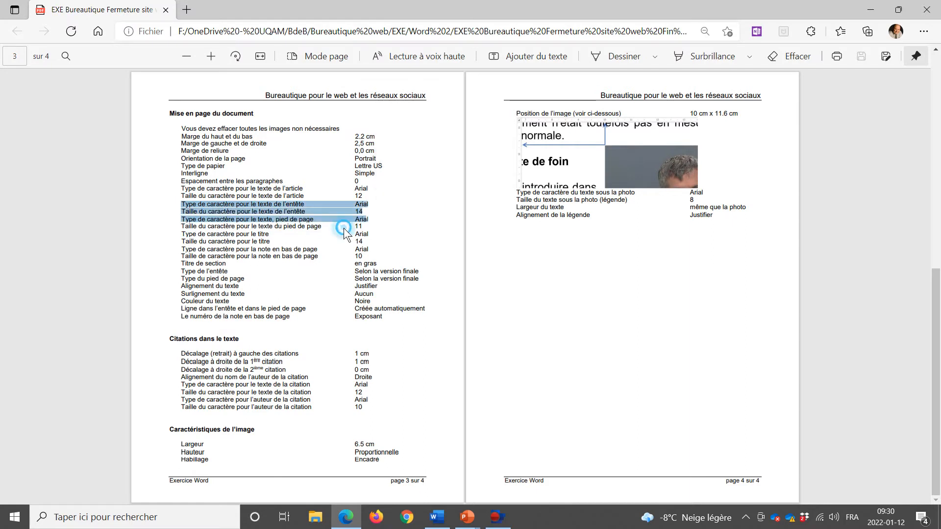
drag(375, 229, 173, 219)
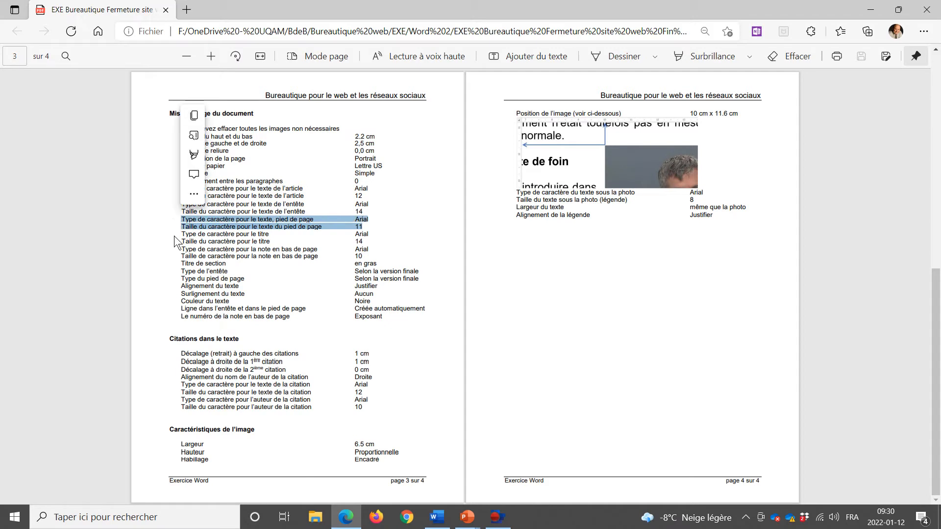
Review the "Citations dans le texte" requirements for quotation indents and the author's font and size.
drag(178, 346, 247, 346)
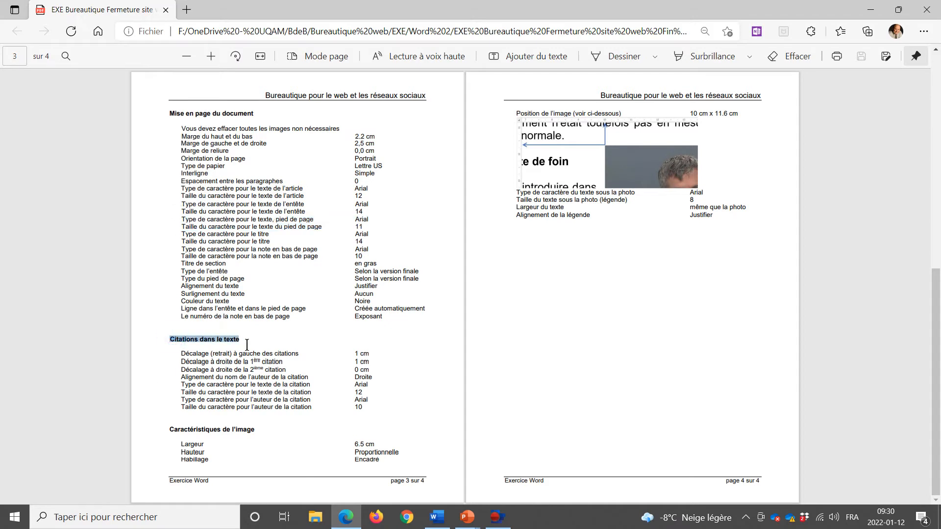
drag(370, 360, 182, 361)
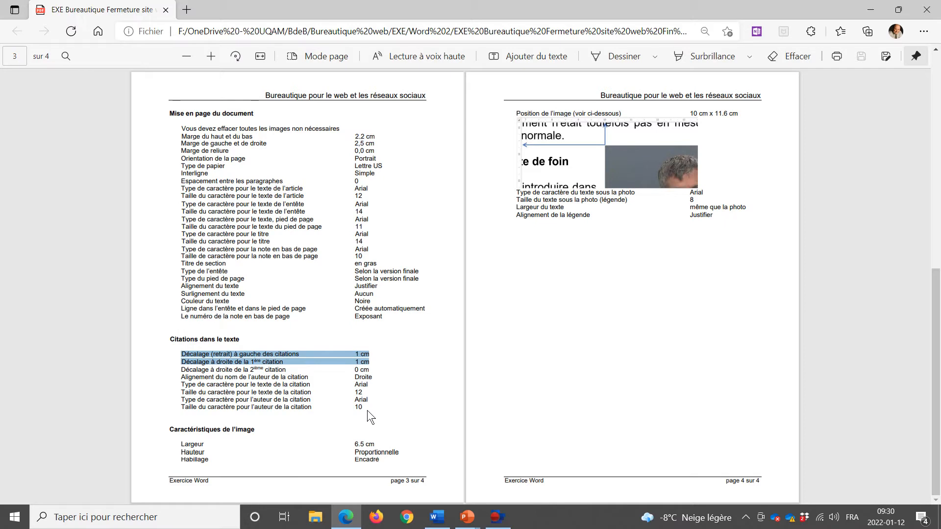
drag(180, 398, 377, 417)
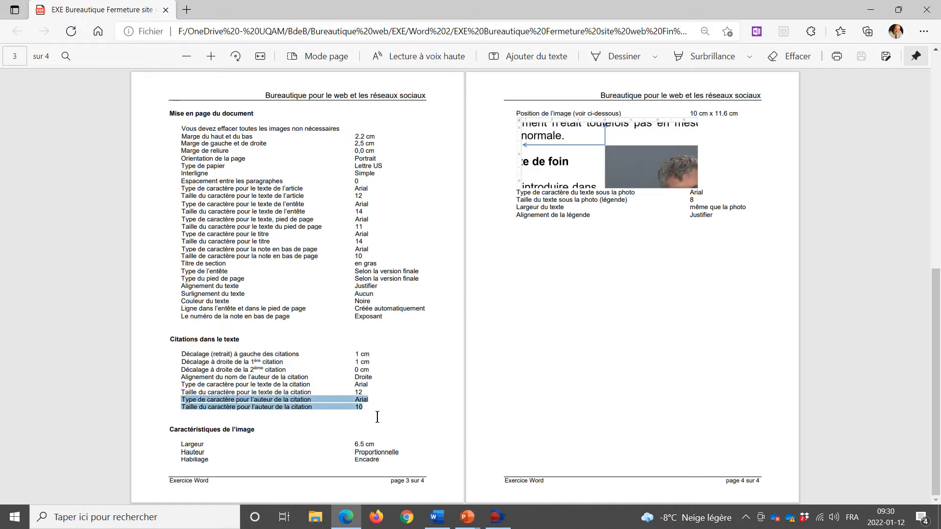
right_click(377, 412)
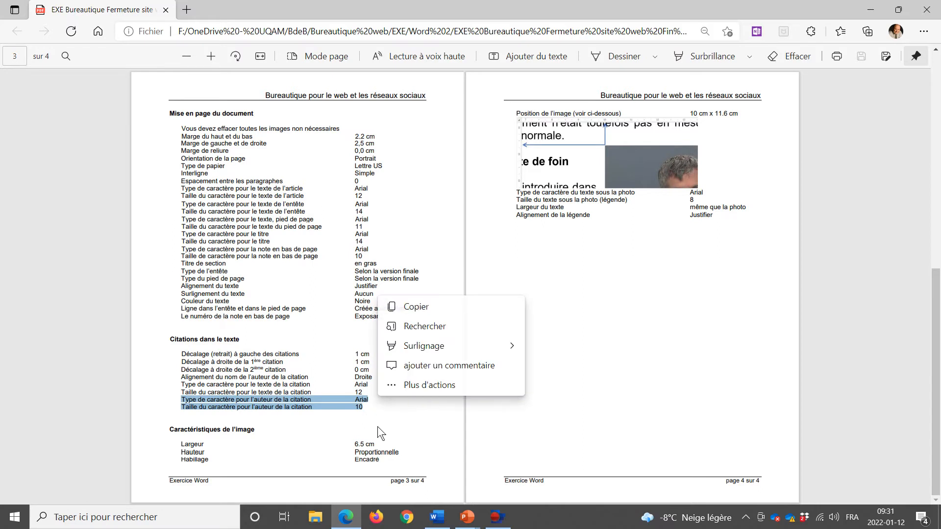
key(Escape)
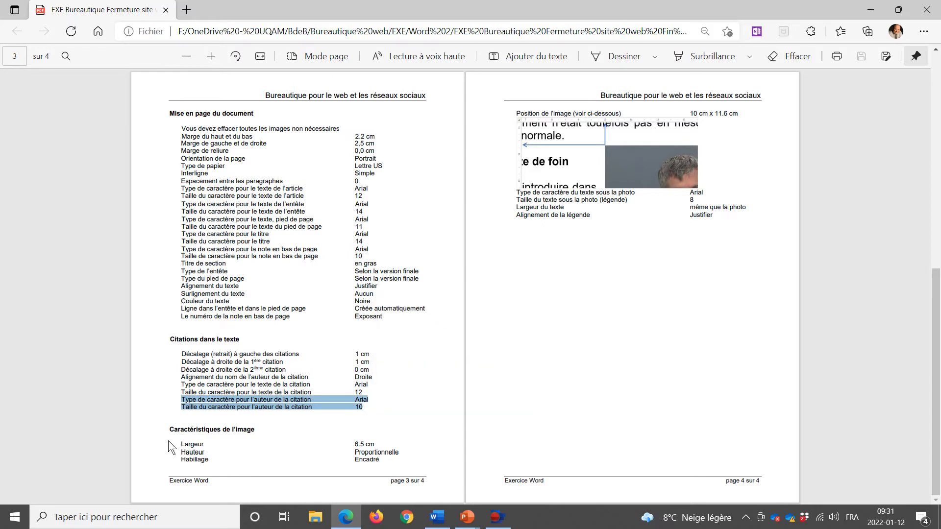
Review the image's size and position requirements and its caption formatting, and return to the finished article's first page.
drag(181, 446, 413, 452)
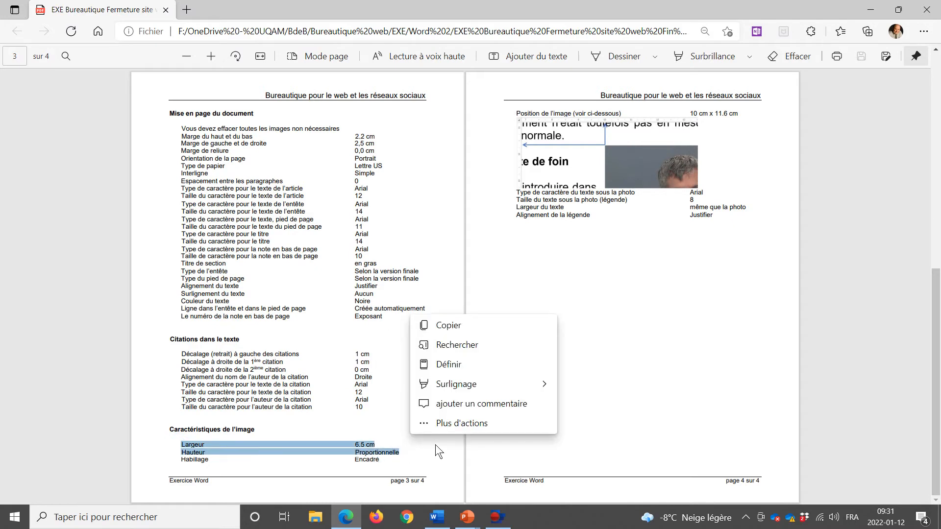
key(ctrl+c)
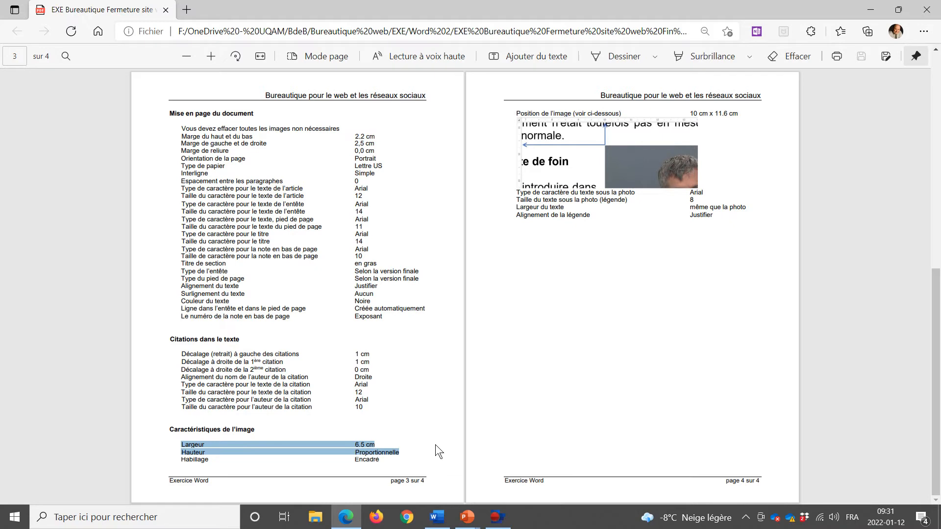
drag(690, 115, 735, 114)
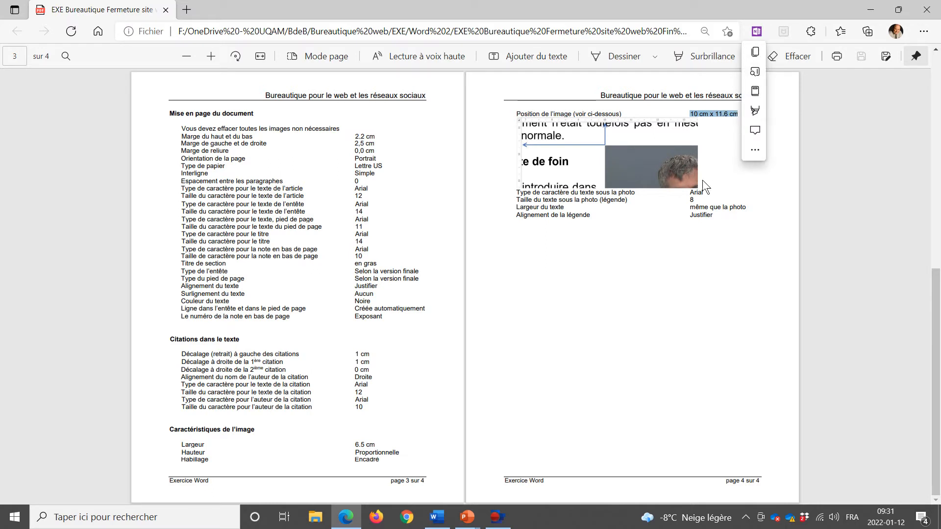
drag(702, 193, 713, 210)
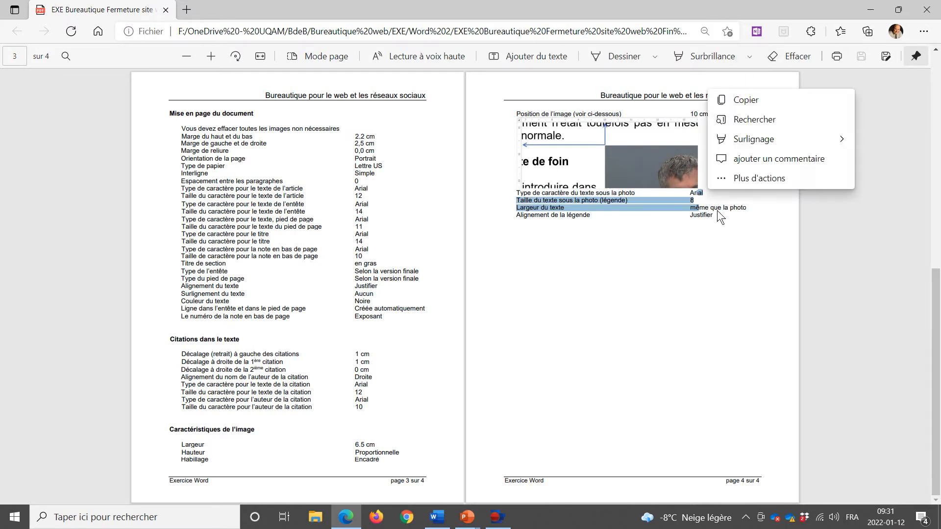
click(554, 223)
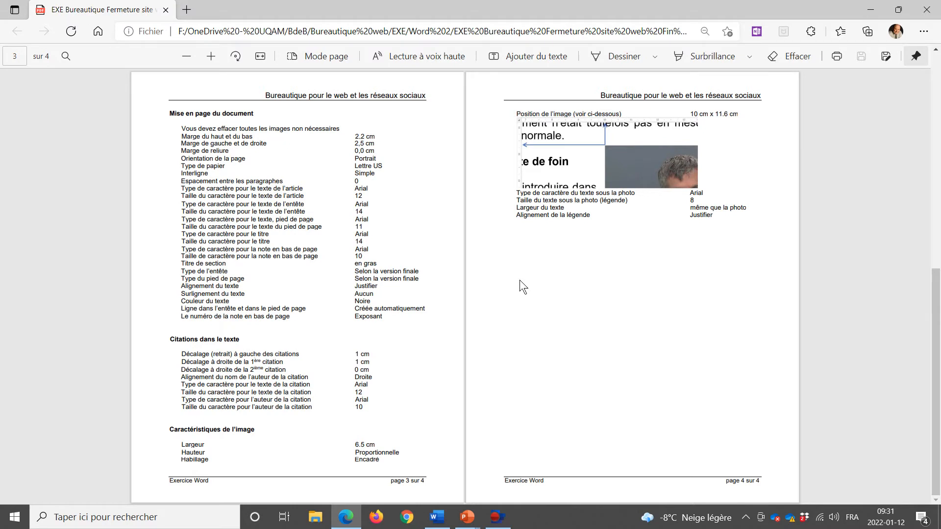
scroll(519, 287, up, 8)
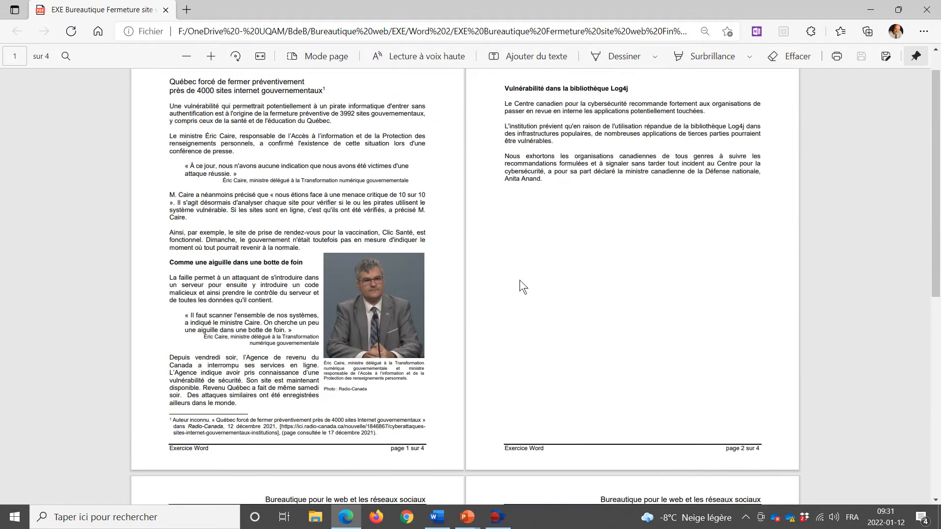
scroll(519, 281, up, 1)
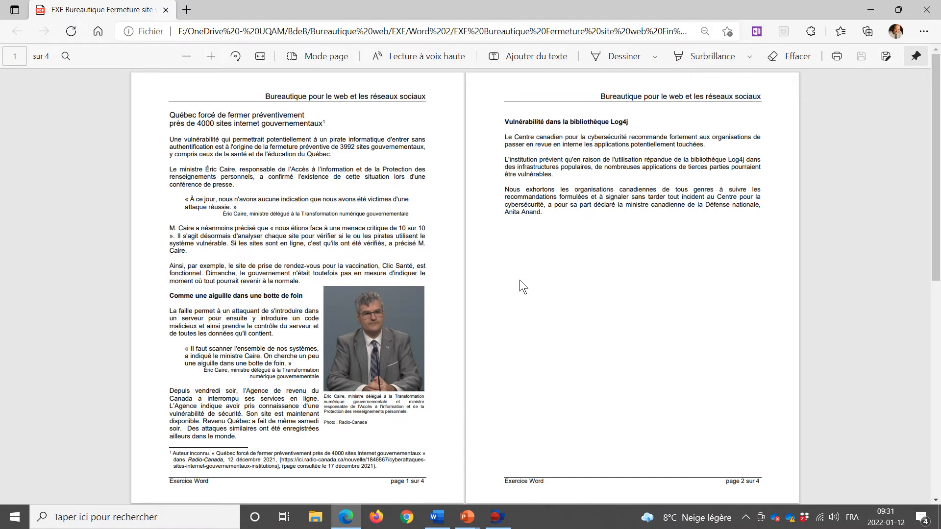
Switch to the Word document, zoom out to 40 %, and compare its pages with the finished PDF.
key(alt+Tab)
key(alt+Tab)
key(alt+Tab)
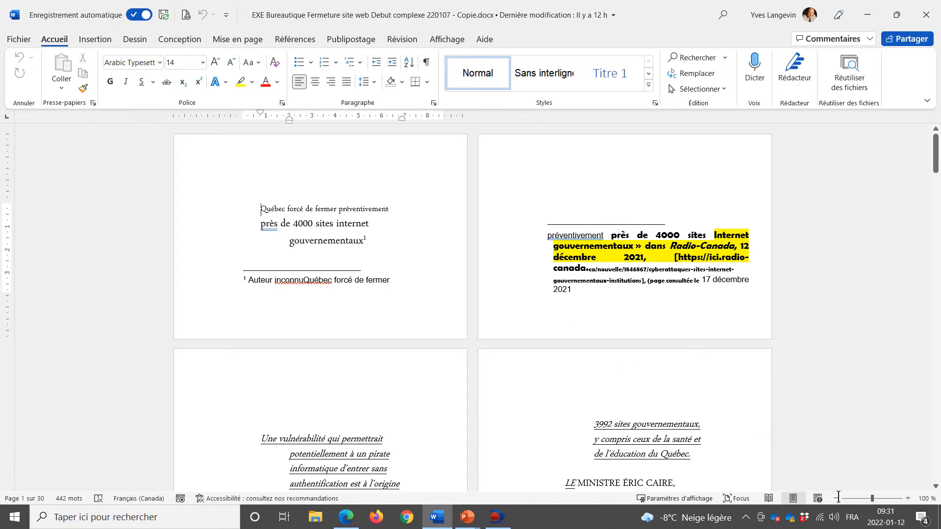
click(833, 498)
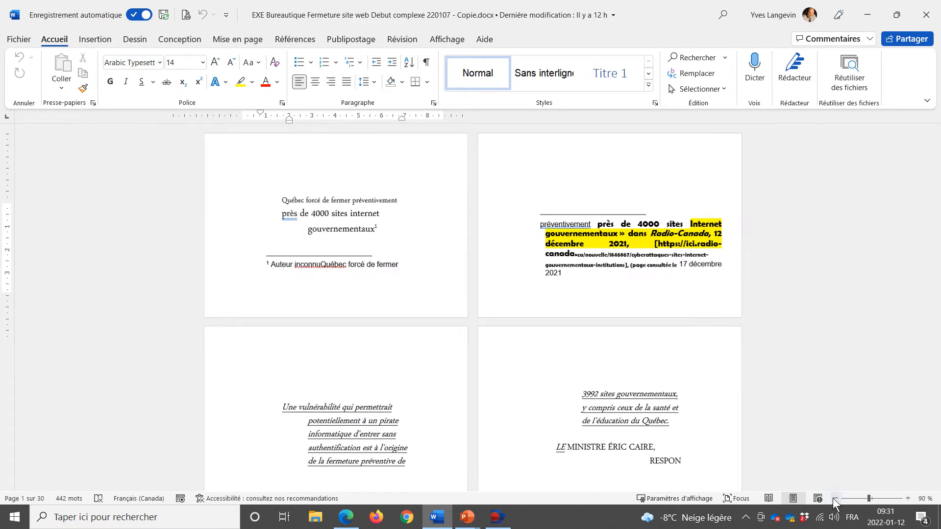
click(834, 498)
click(833, 498)
click(833, 499)
click(833, 498)
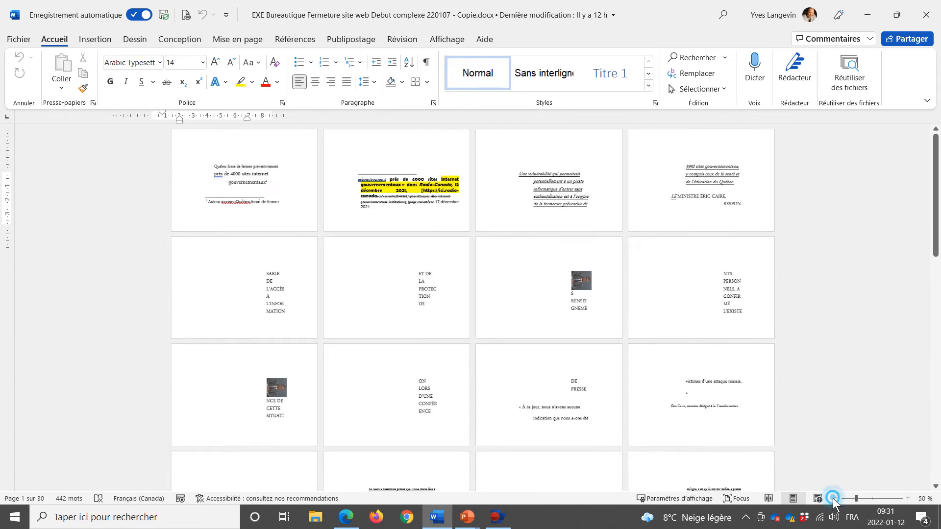
click(833, 498)
click(834, 498)
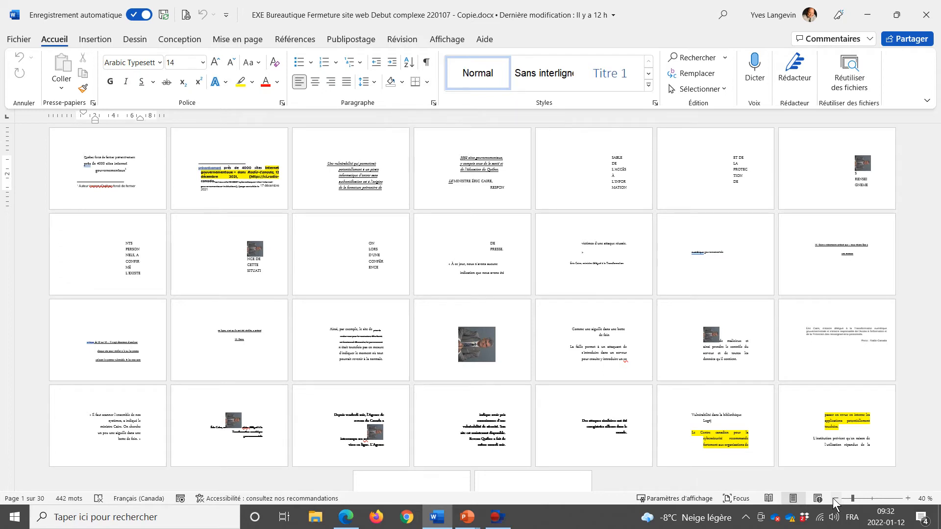
key(alt+Tab)
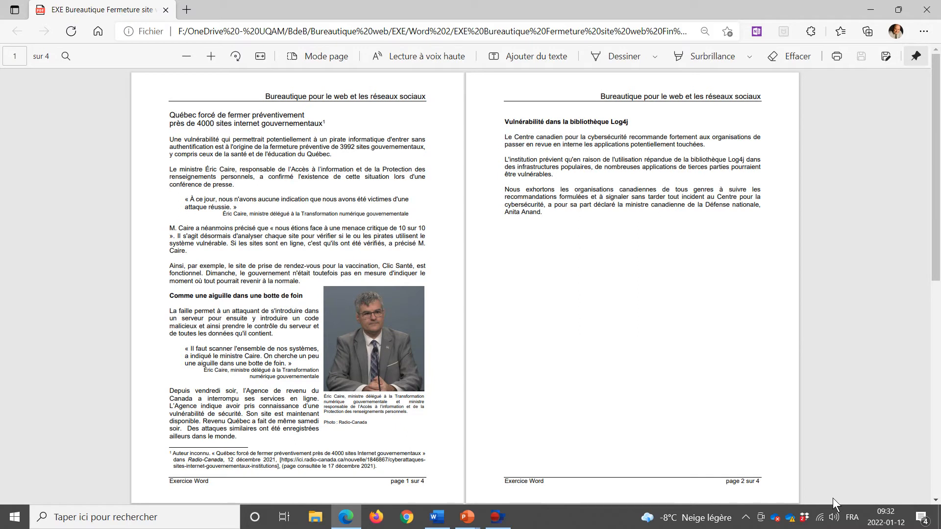
key(alt+Tab)
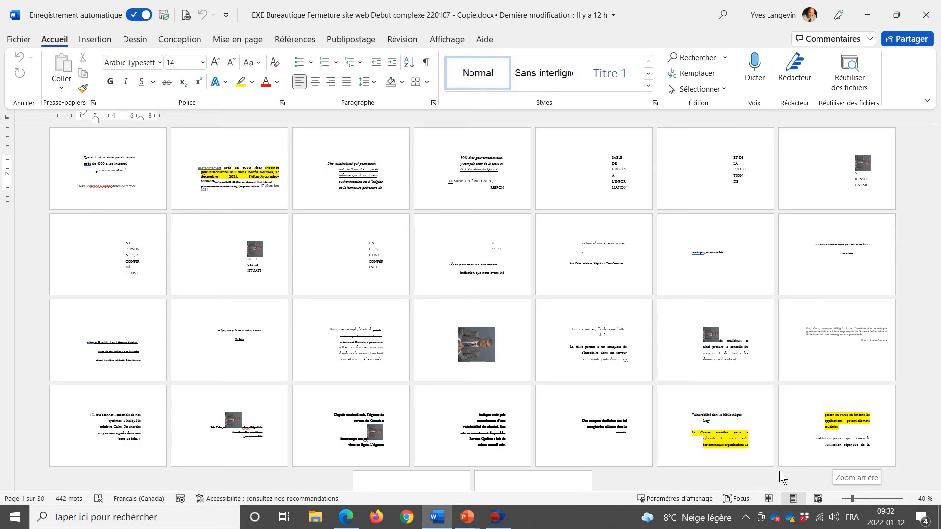
Clear all formatting from the entire body text and remove its highlight colour.
click(374, 245)
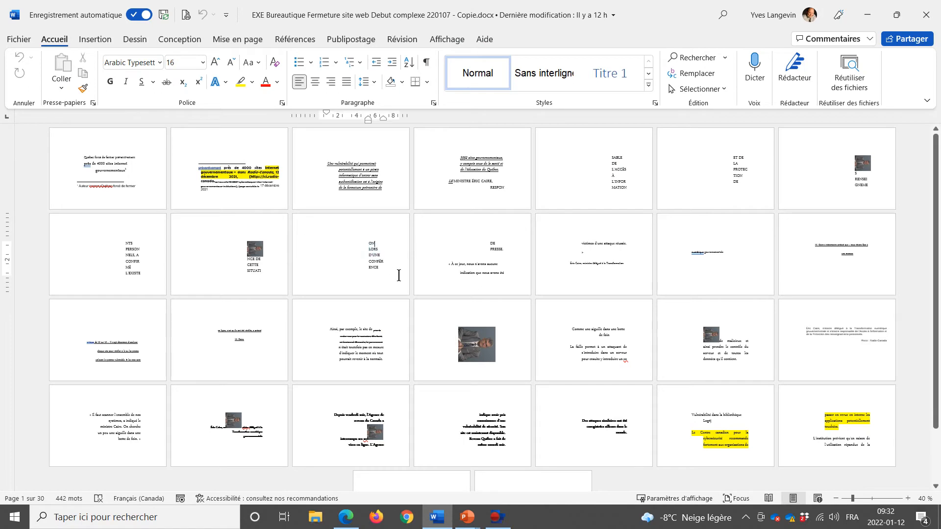
key(ctrl+a)
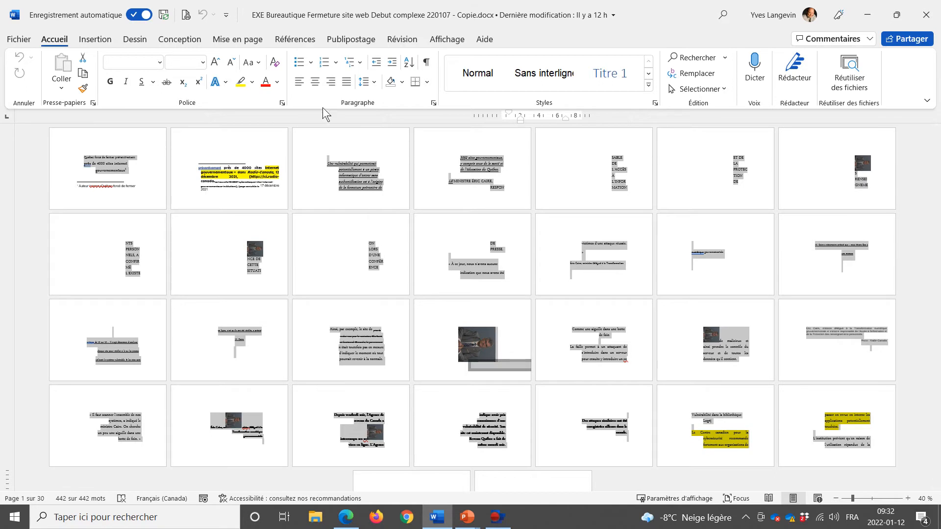
click(274, 64)
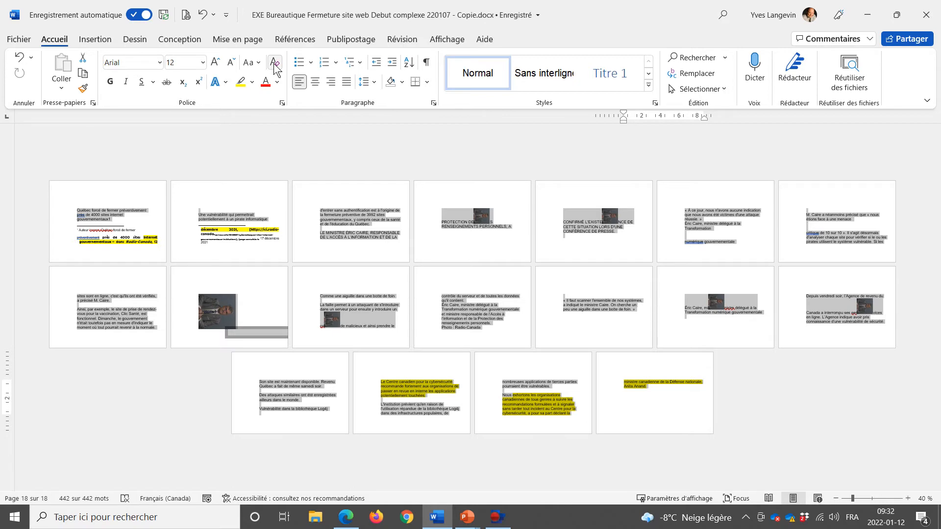
click(253, 85)
click(264, 156)
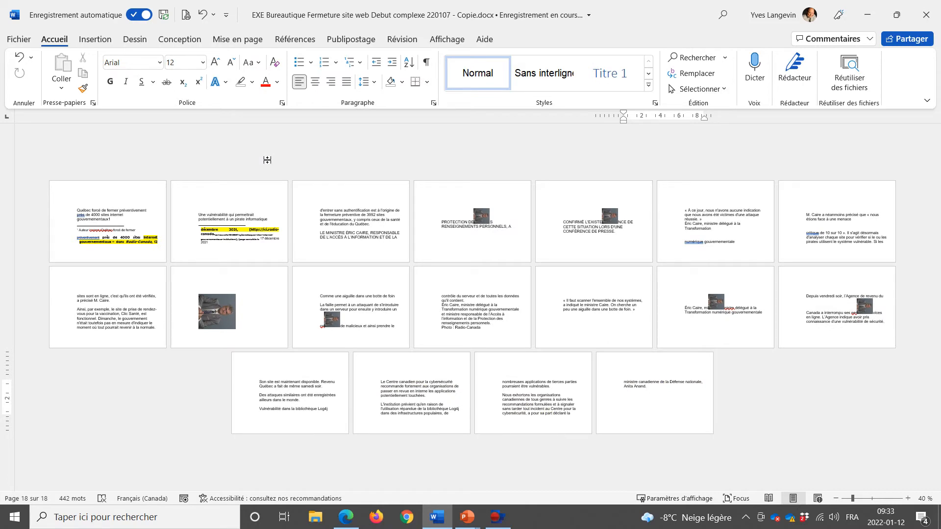
Set the whole document's margins to 2.2 cm top and bottom and 2.5 cm left and right, with a gutter of 0.
key(ctrl+a)
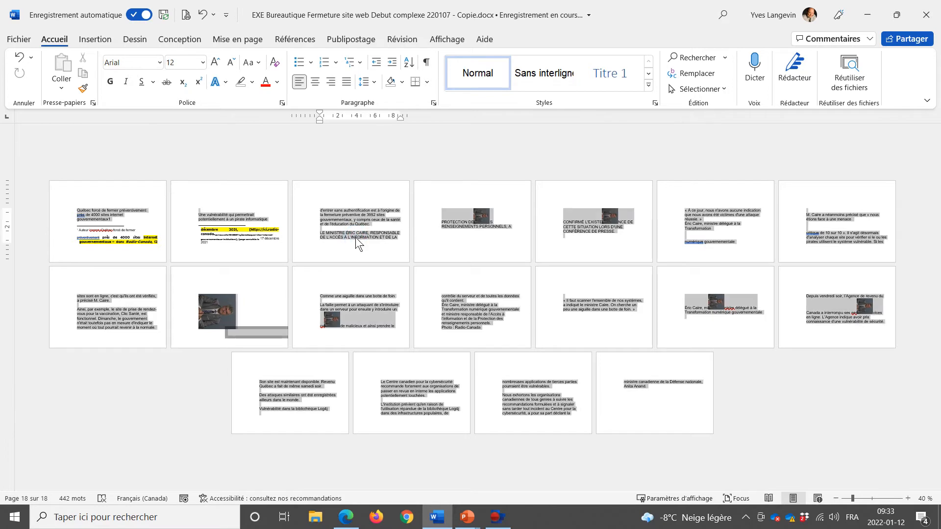
click(231, 41)
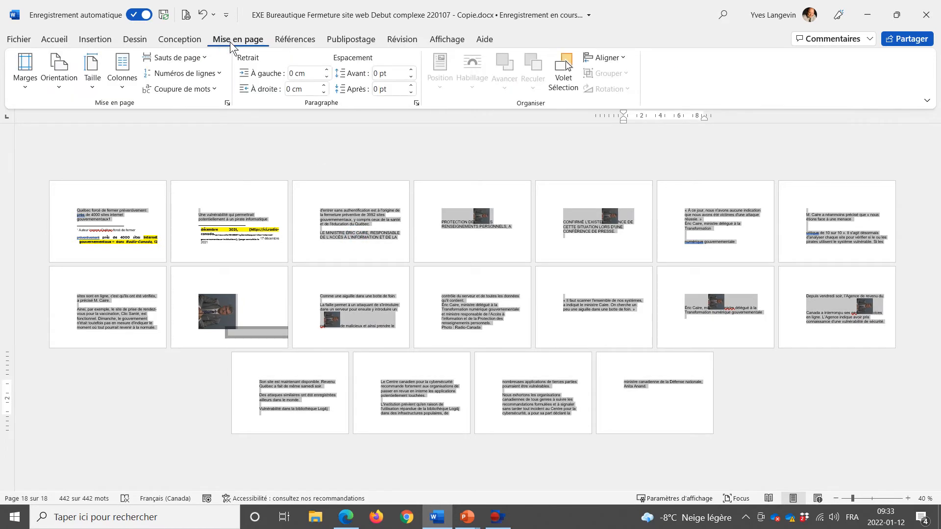
click(228, 103)
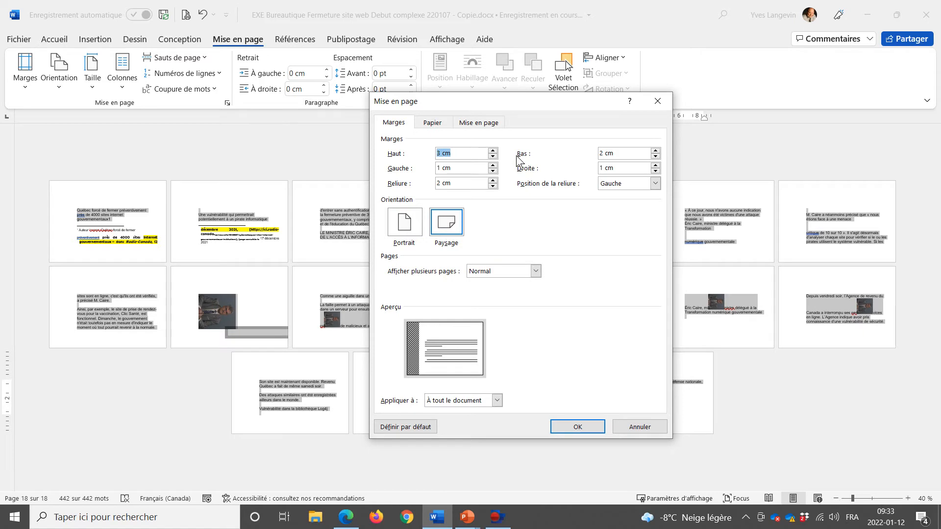
text(2,2)
key(Tab)
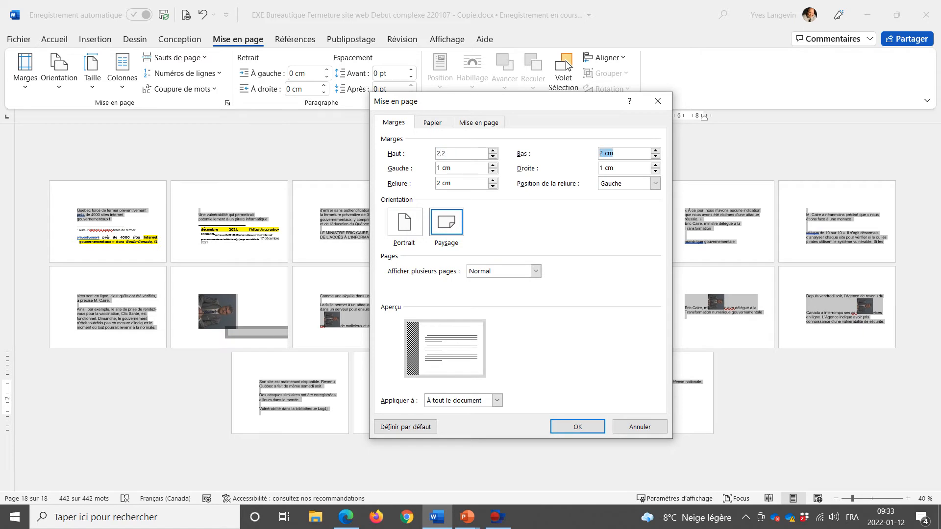
text(2,2)
key(Tab)
text(2,5)
key(Tab)
text(2,5)
key(Tab)
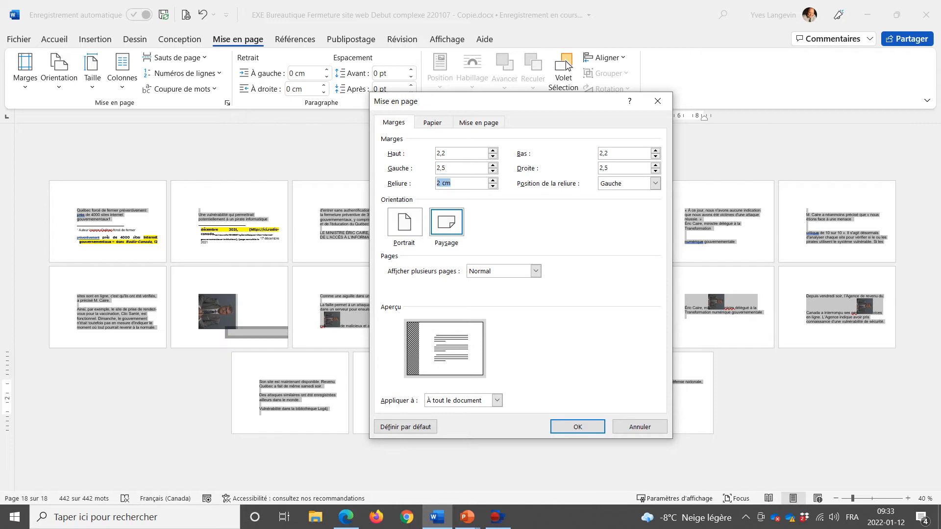
text(0)
key(Tab)
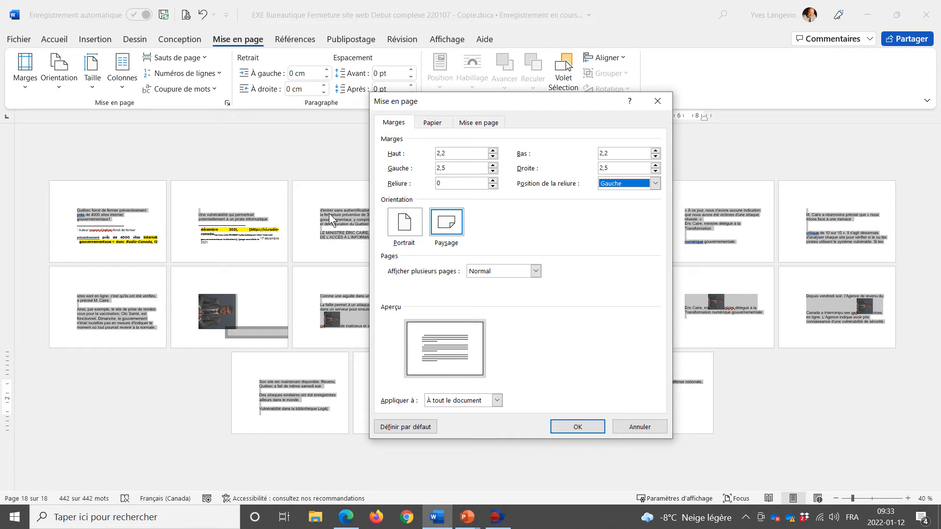
Switch the page to portrait orientation, choose the Lettre 22x28cm 8.5"x11" paper size, and apply the page setup to the whole document.
click(410, 230)
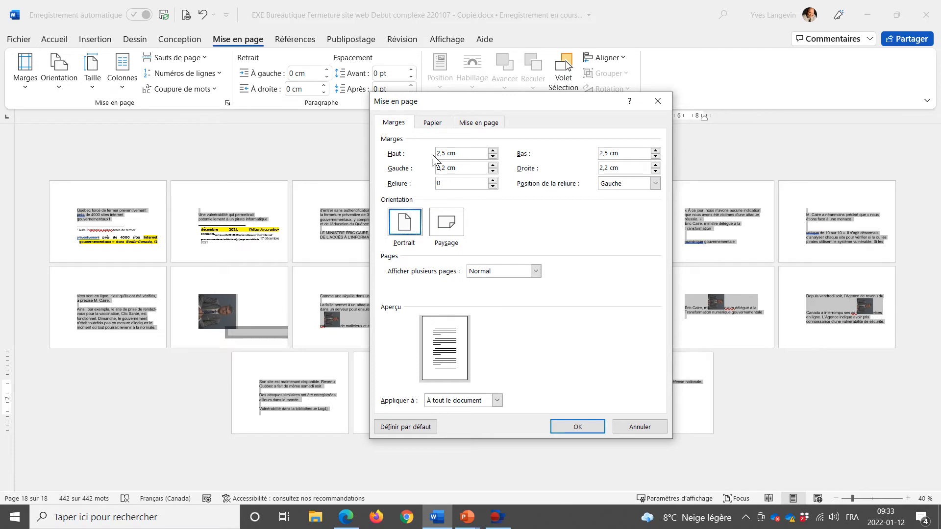
click(431, 124)
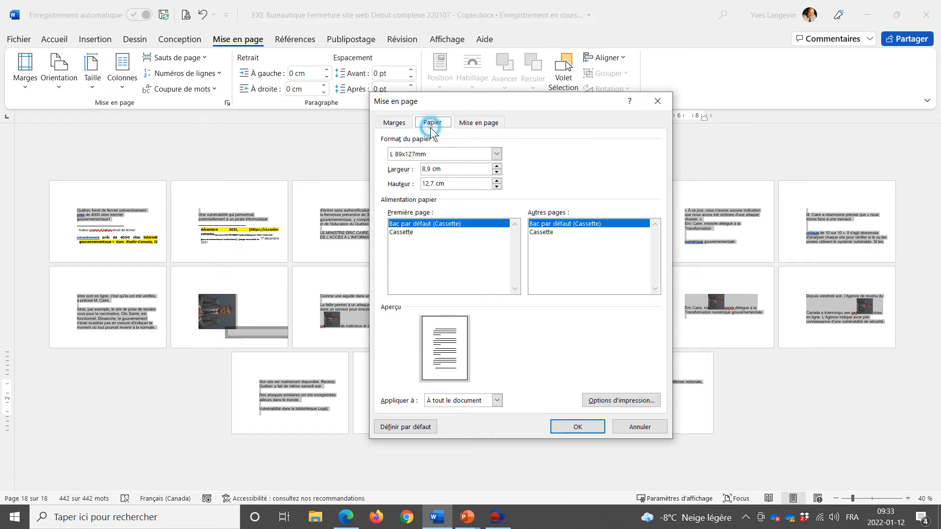
click(498, 159)
click(497, 167)
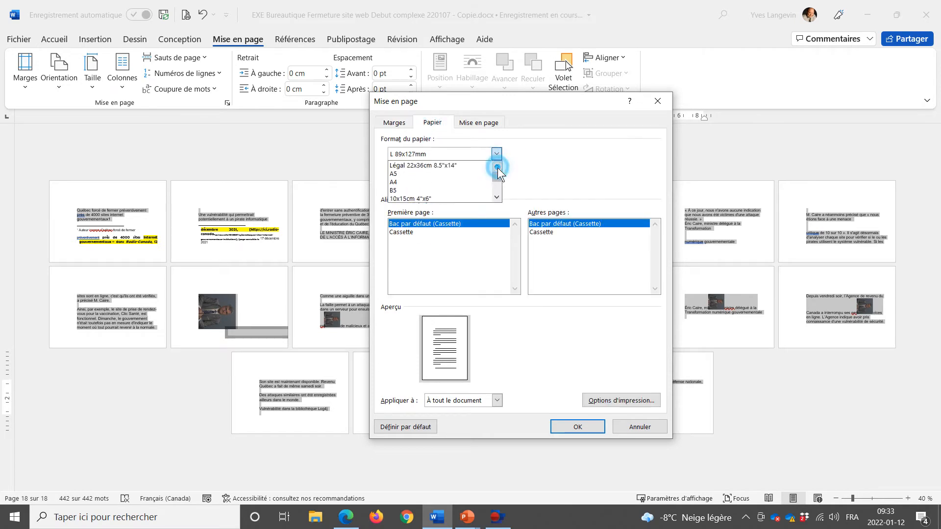
click(468, 166)
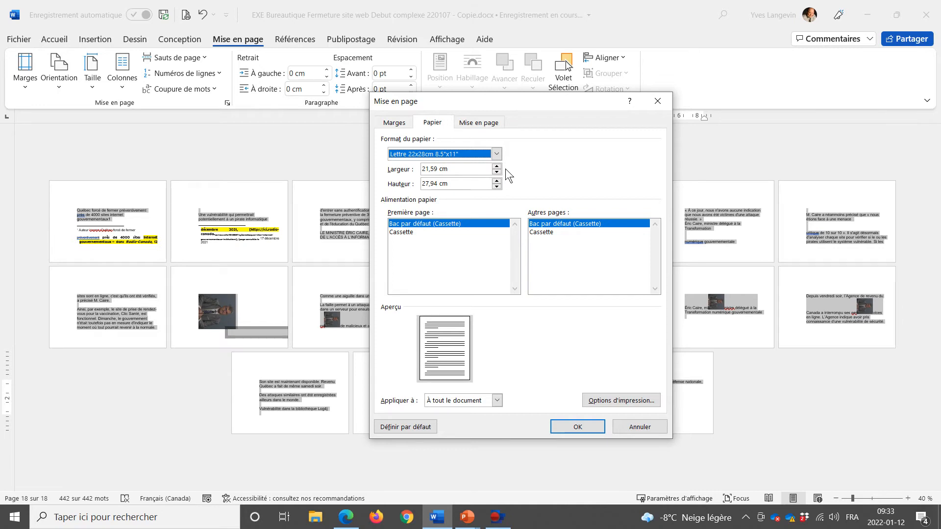
click(579, 428)
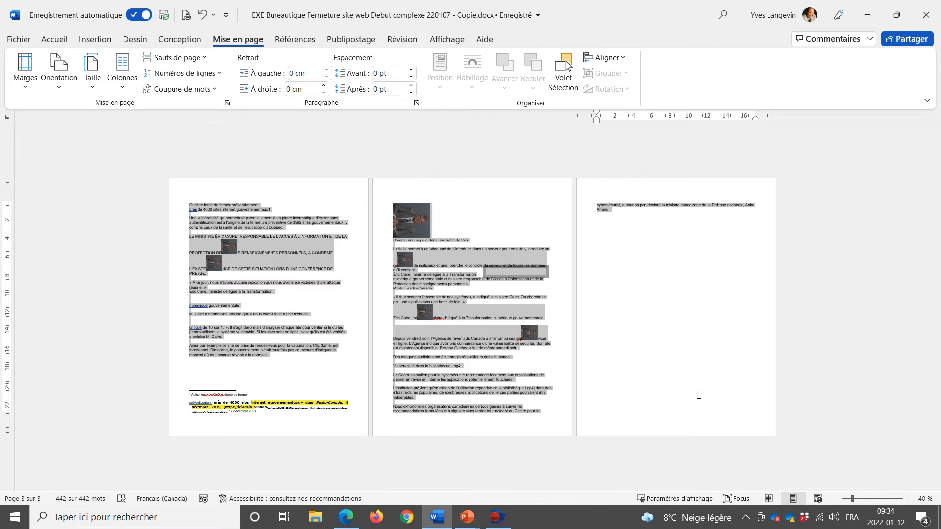
Enlarge the view to 110 % and look through the document from its start for stray images and remaining formatting problems.
click(909, 500)
click(909, 500)
click(909, 499)
click(908, 499)
click(908, 499)
click(908, 500)
click(909, 499)
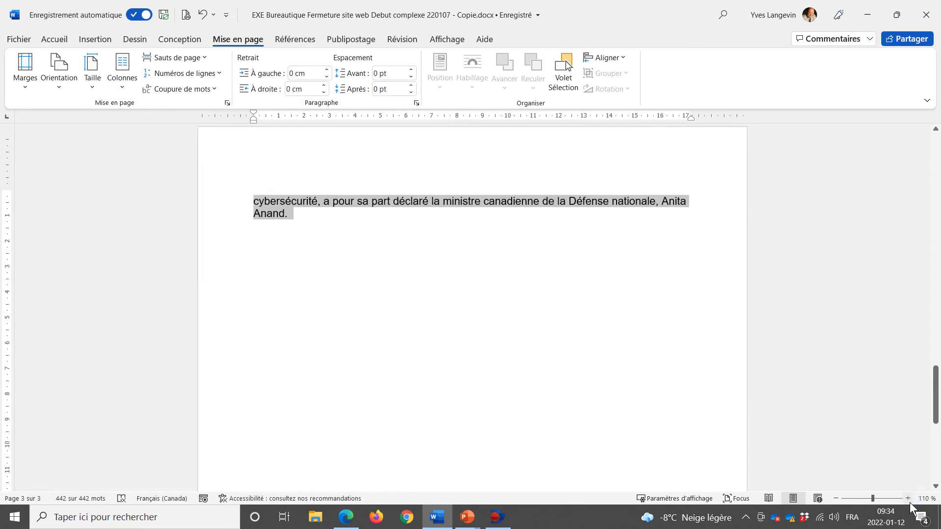
key(ctrl+Home)
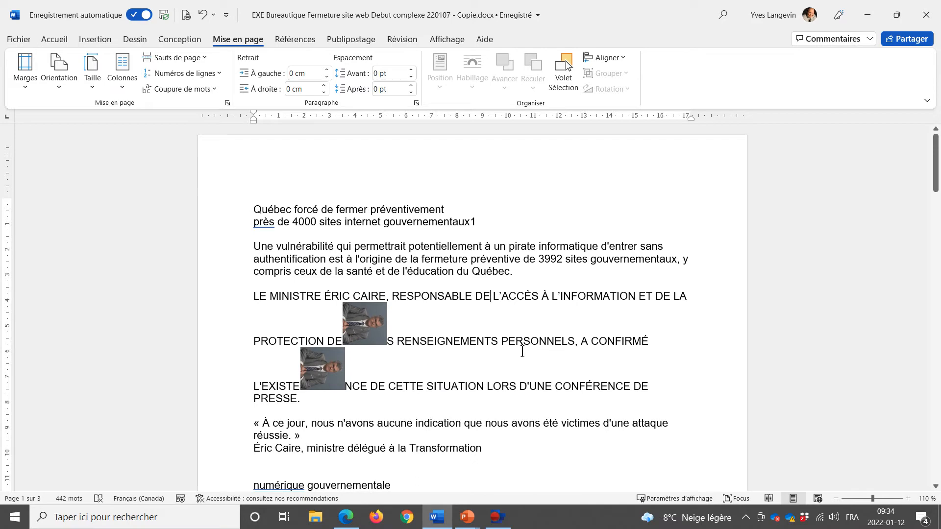
key(ctrl+a)
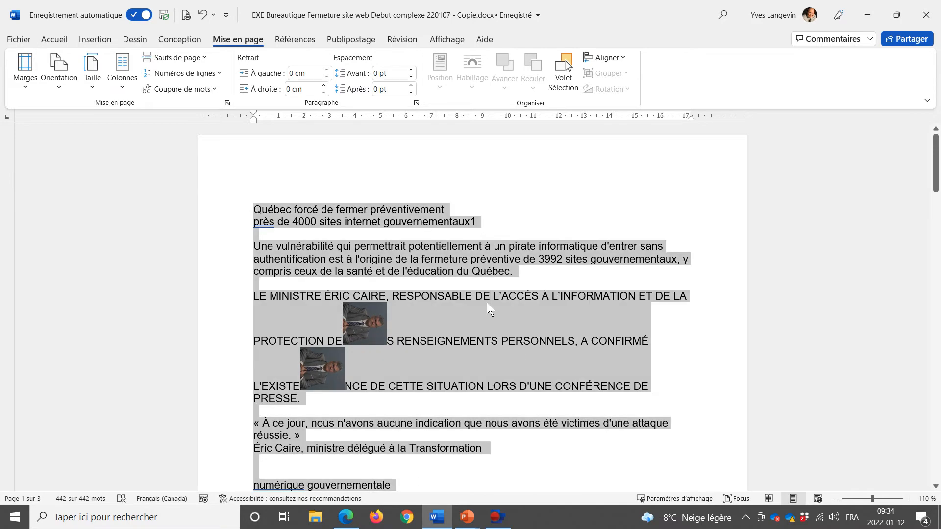
click(55, 39)
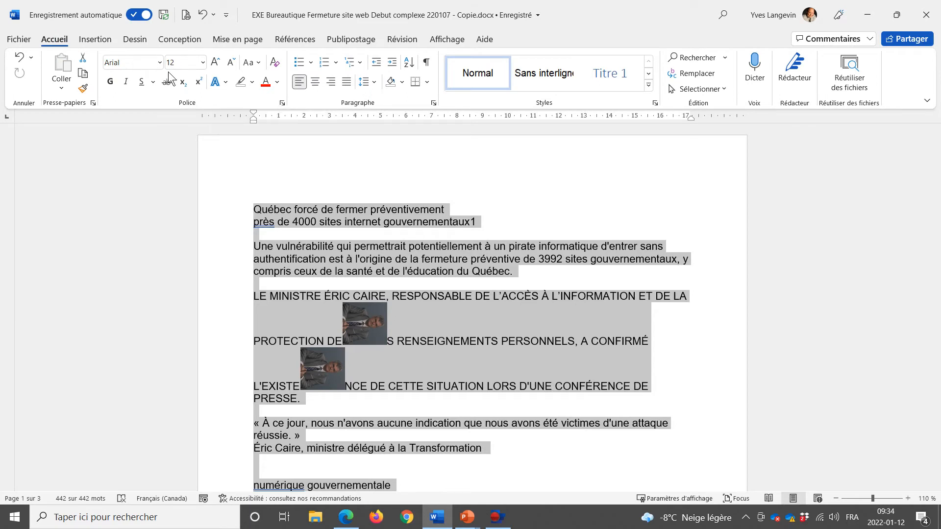
click(426, 277)
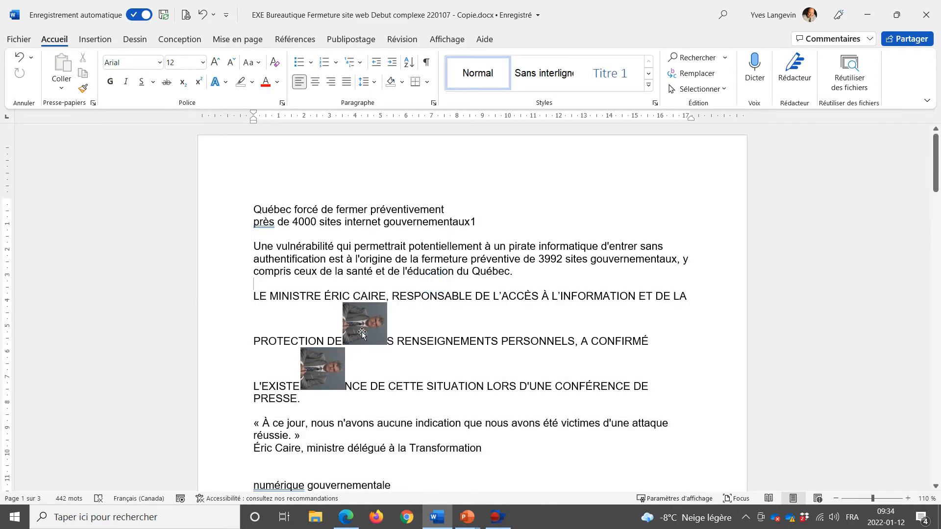
scroll(347, 350, down, 1)
scroll(347, 351, down, 10)
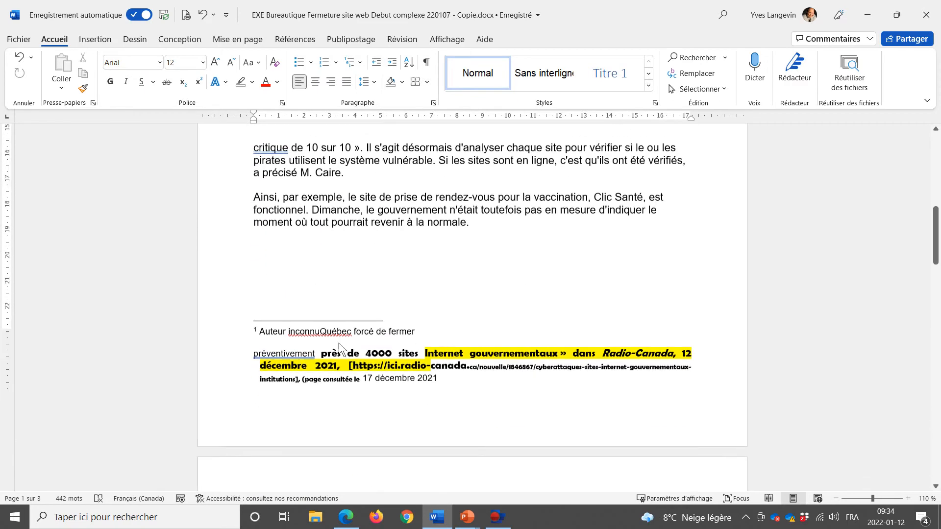
scroll(377, 360, down, 12)
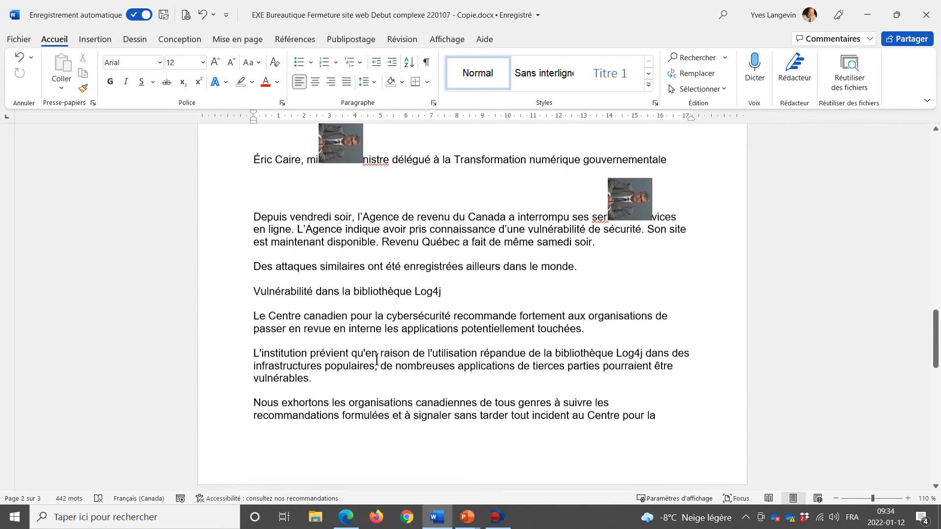
Delete the three small stray photos embedded in the words of the text on page 2.
scroll(377, 360, up, 1)
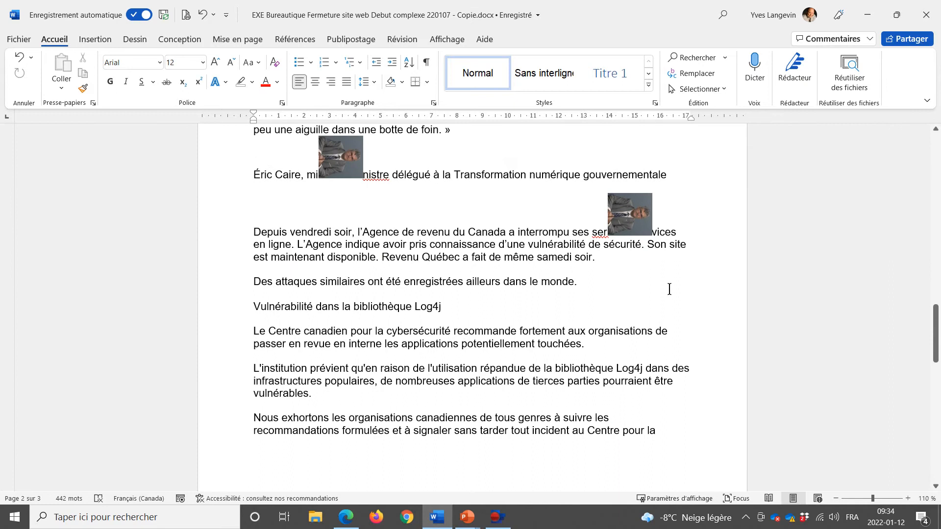
click(619, 224)
key(ctrl+z)
scroll(591, 250, up, 2)
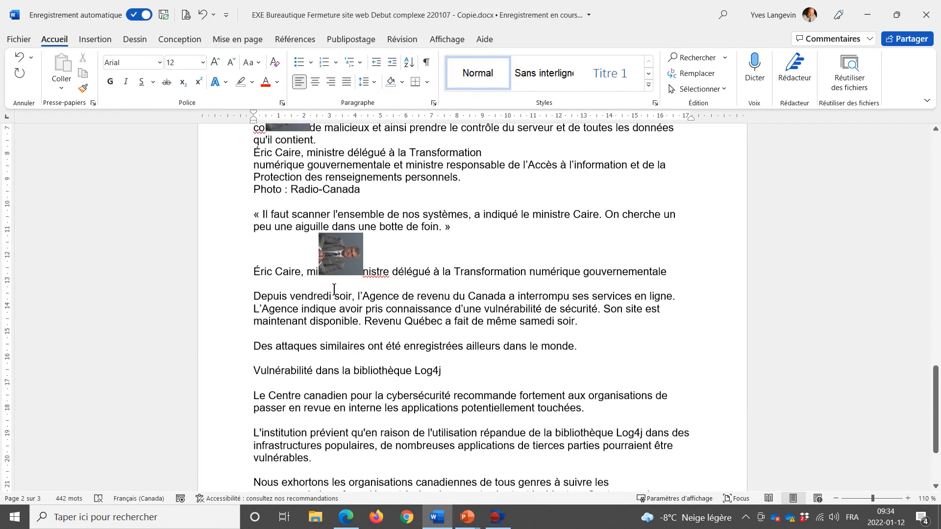
click(329, 269)
key(Delete)
scroll(329, 269, up, 4)
click(302, 222)
key(Delete)
scroll(338, 283, up, 2)
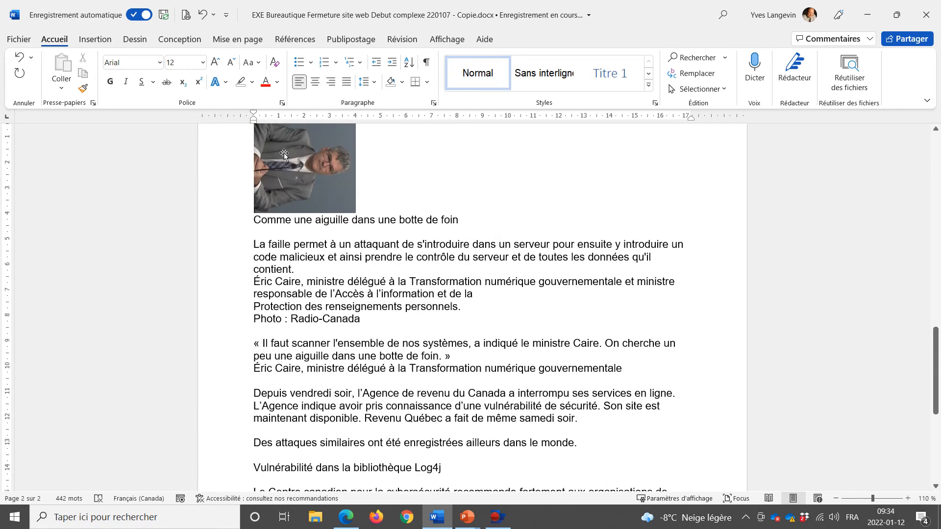
Delete the two small stray photos inside the all-capitals paragraph on page 1.
scroll(312, 183, up, 20)
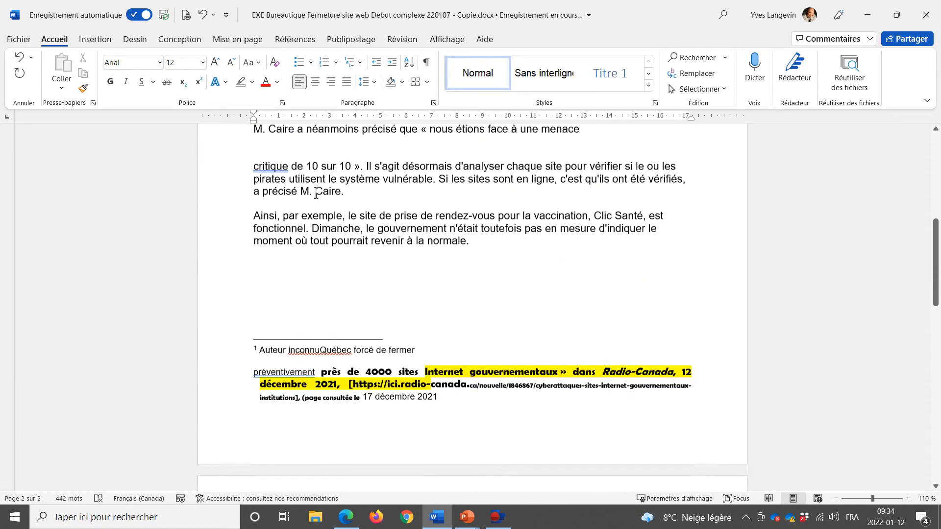
click(314, 196)
key(Delete)
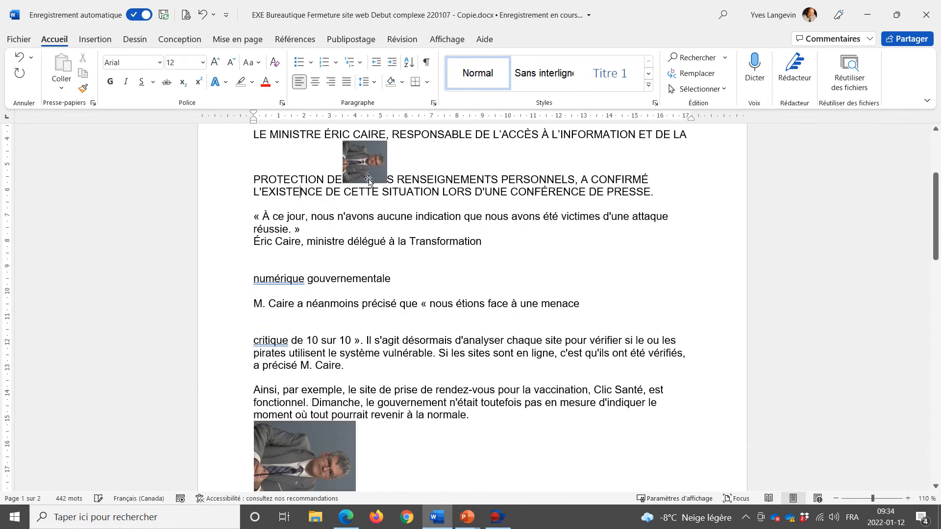
click(366, 169)
key(Delete)
scroll(386, 257, up, 5)
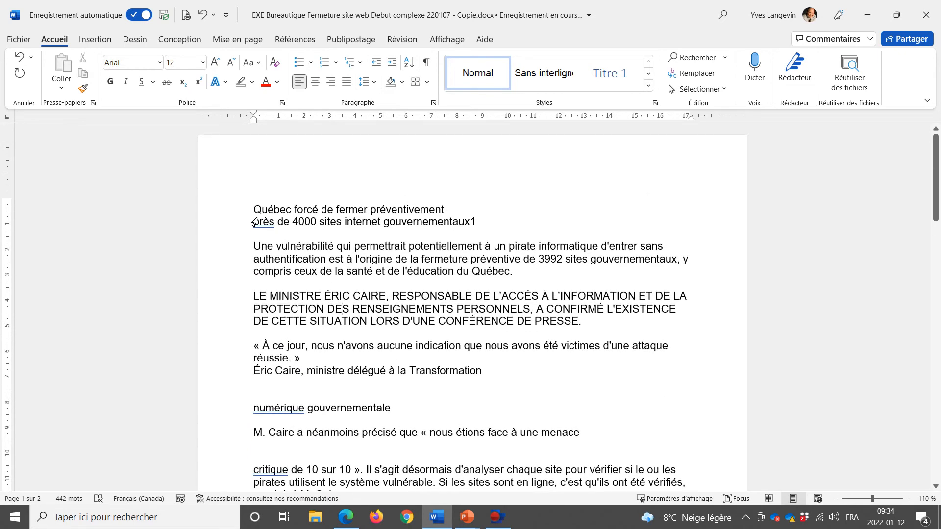
Change the all-capitals paragraph about the minister to sentence case (Majuscule en début de phrase).
drag(255, 209, 256, 261)
click(256, 259)
click(274, 244)
double_click(261, 248)
drag(254, 296, 255, 323)
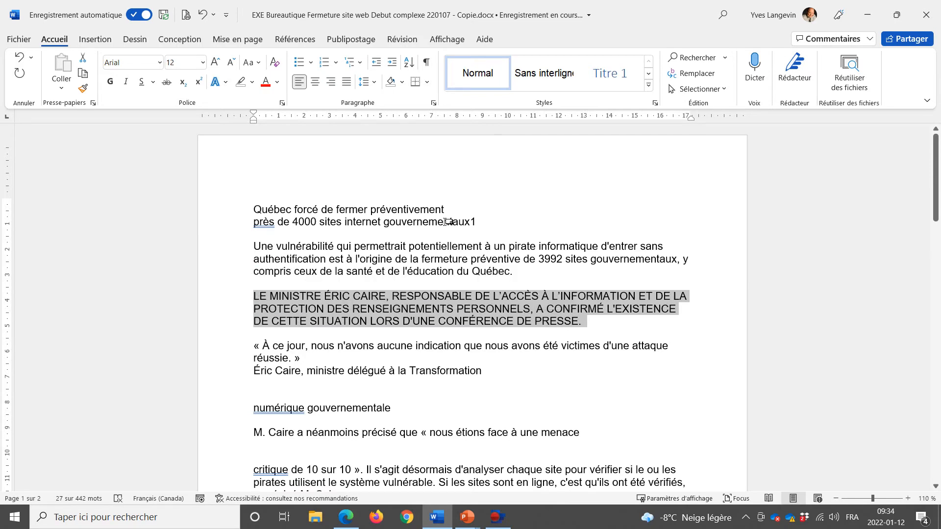
click(259, 63)
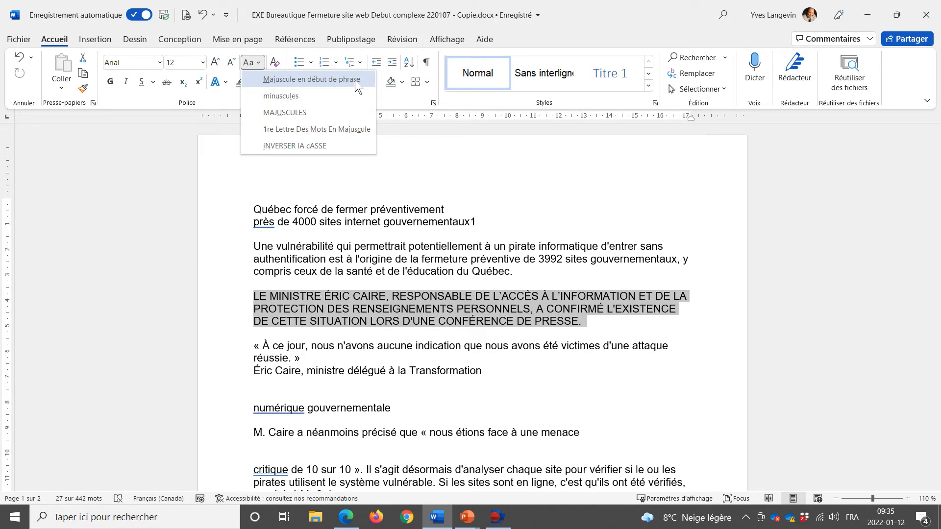
click(261, 63)
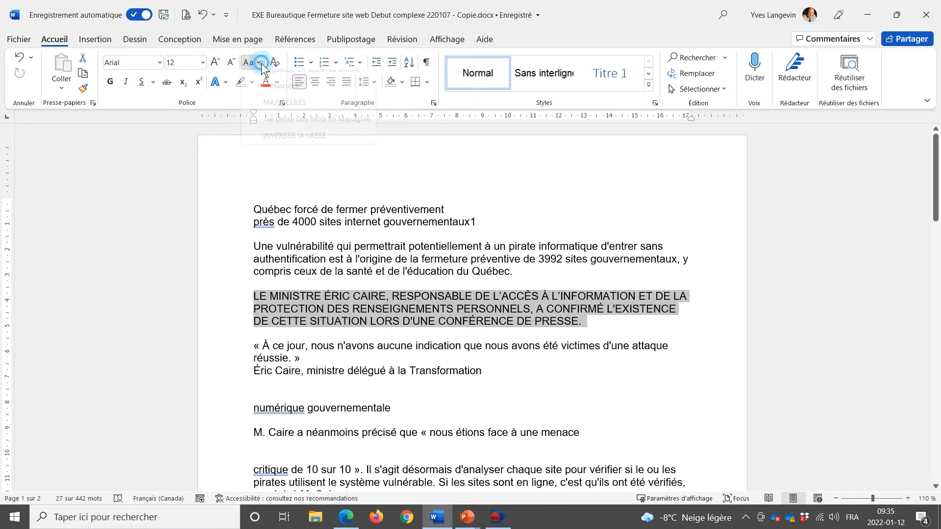
click(261, 63)
click(304, 81)
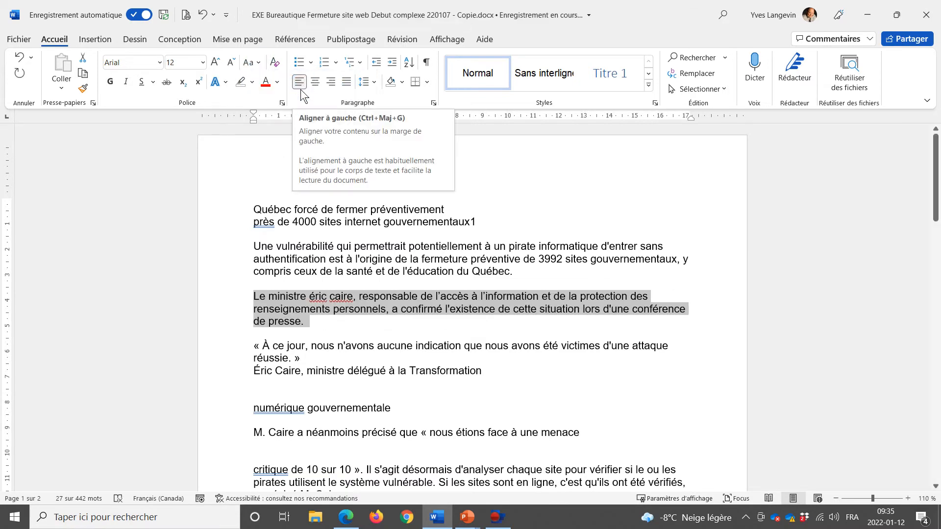
Capitalize the minister's name as "Éric Caire" in the converted paragraph using the spelling suggestions.
click(265, 299)
double_click(261, 300)
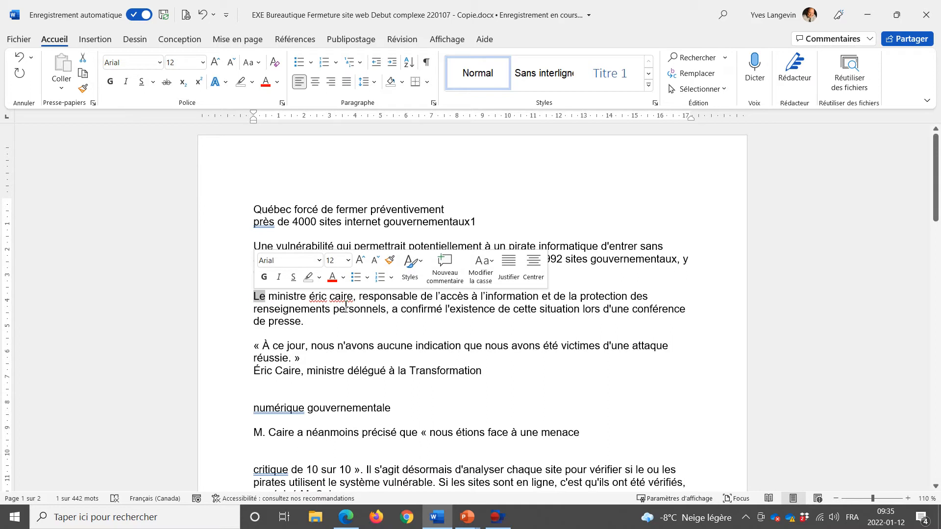
double_click(319, 297)
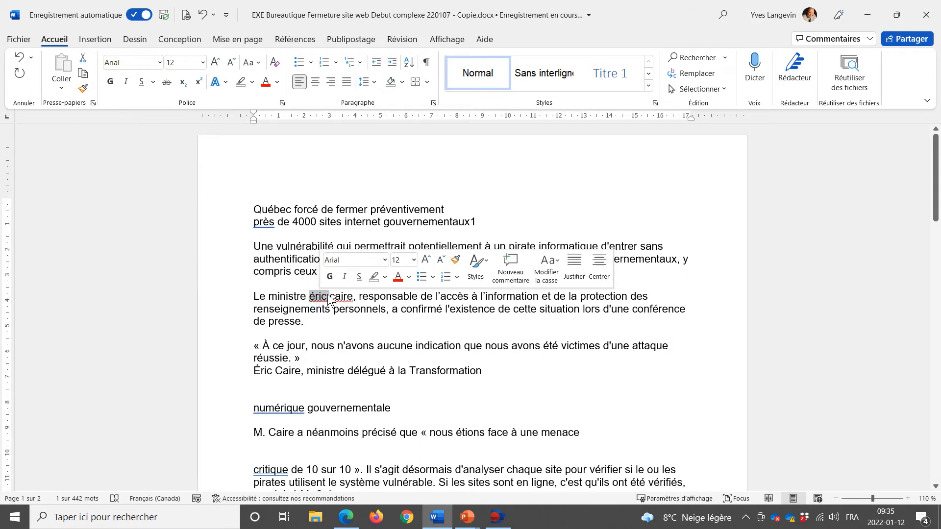
right_click(320, 297)
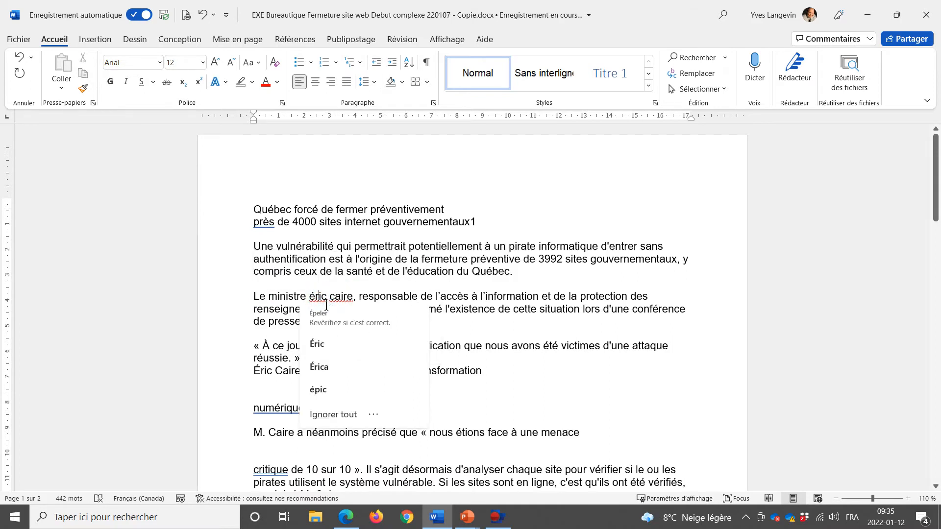
click(321, 342)
right_click(342, 297)
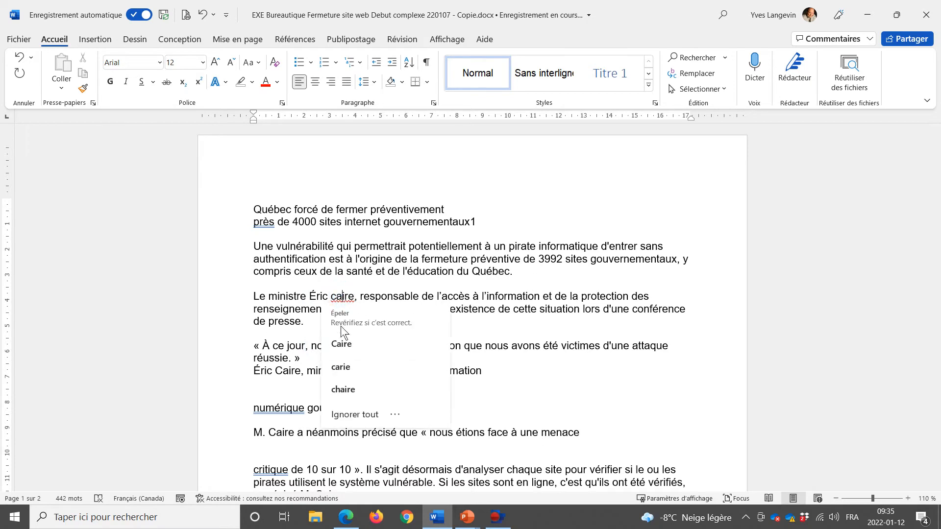
click(339, 343)
click(362, 328)
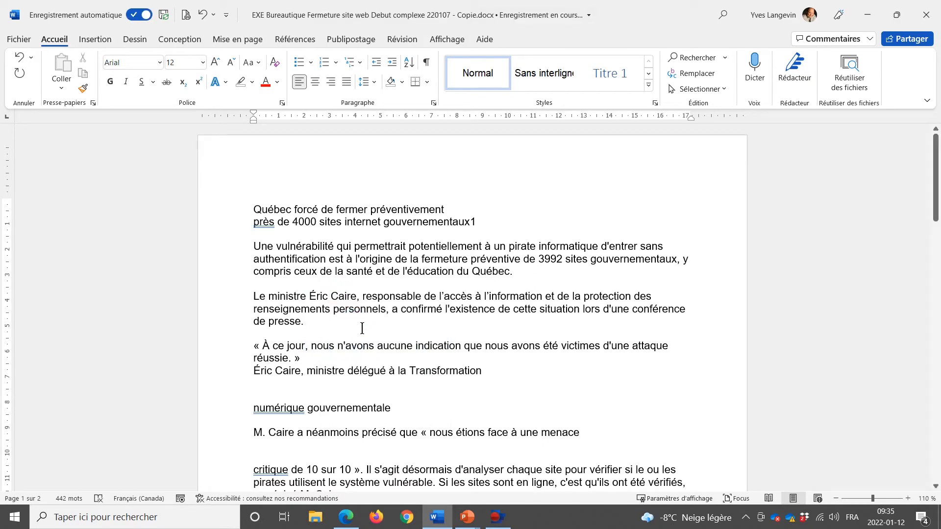
Rotate the sideways photo of the minister above the "Comme une aiguille dans une botte de foin" heading 90° to the left.
scroll(362, 329, down, 8)
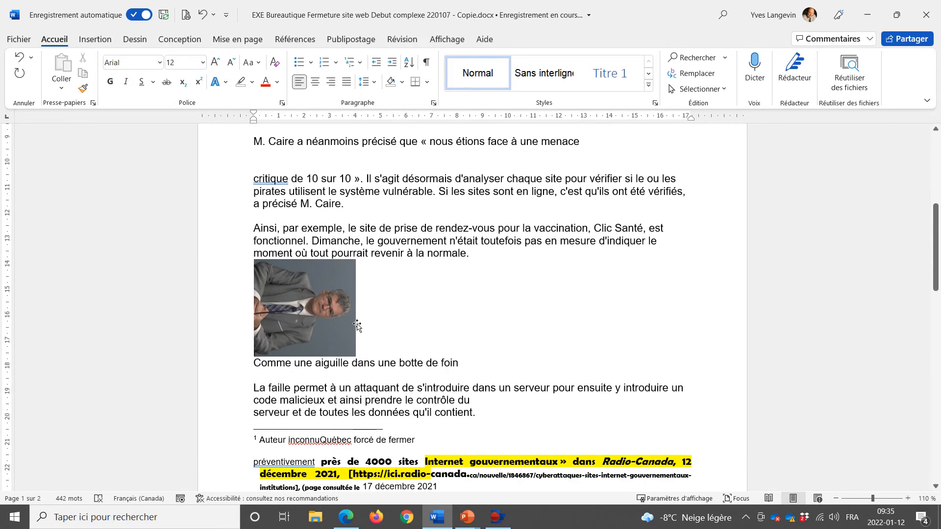
click(308, 314)
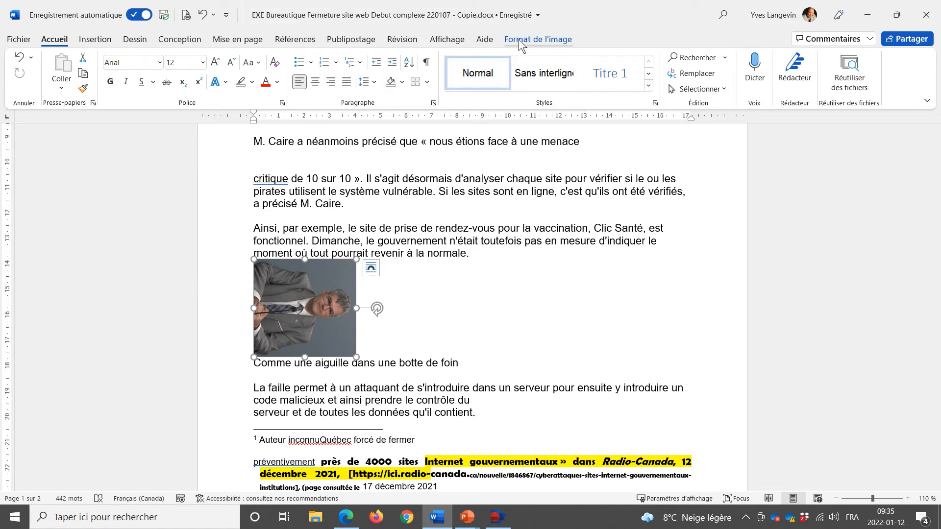
click(543, 252)
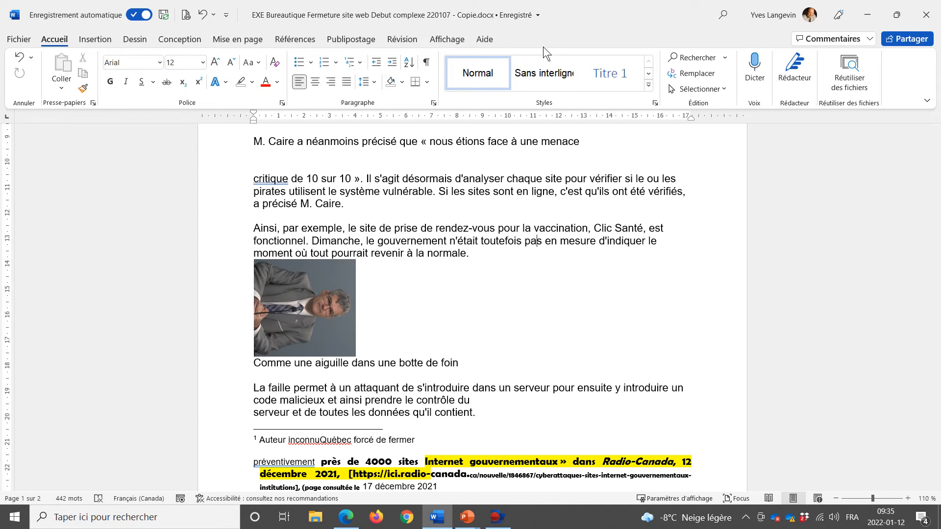
click(340, 310)
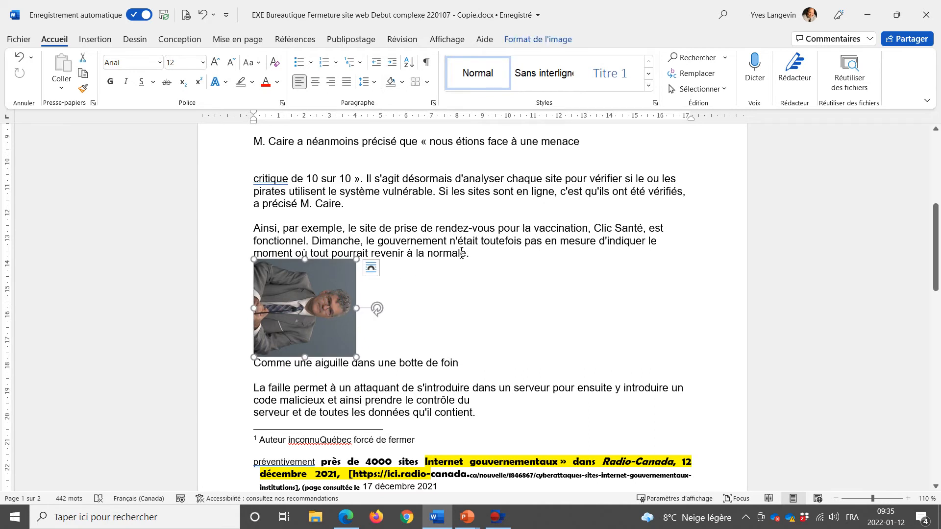
click(522, 41)
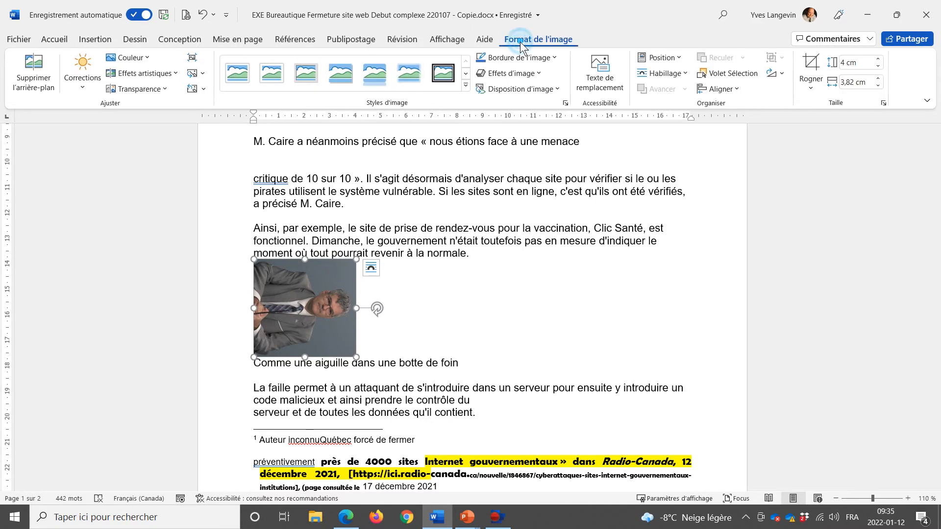
click(786, 77)
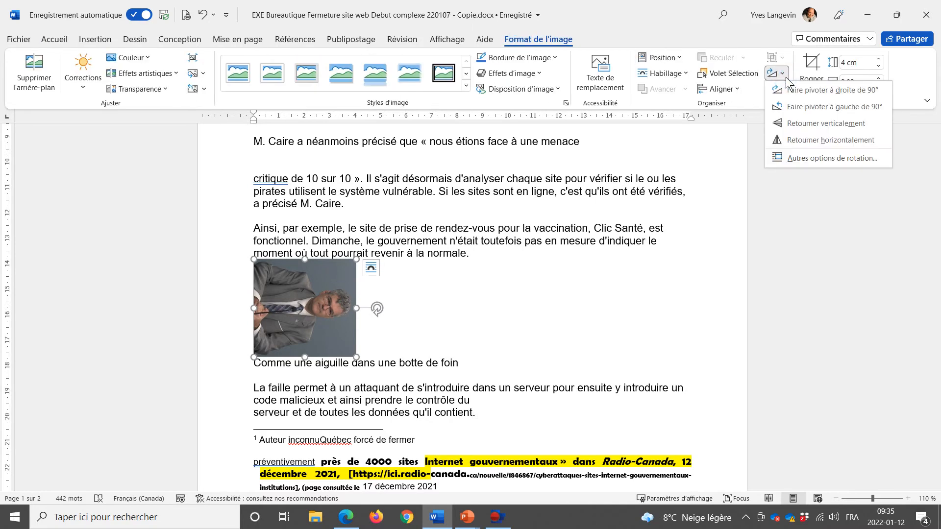
click(793, 107)
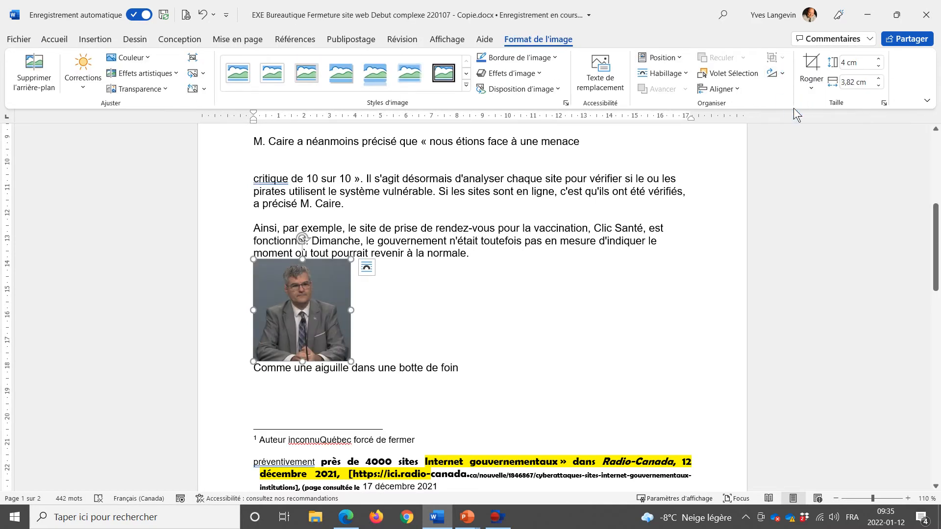
Set the minister photo's absolute width to 6,5 cm while keeping its proportions.
right_click(318, 300)
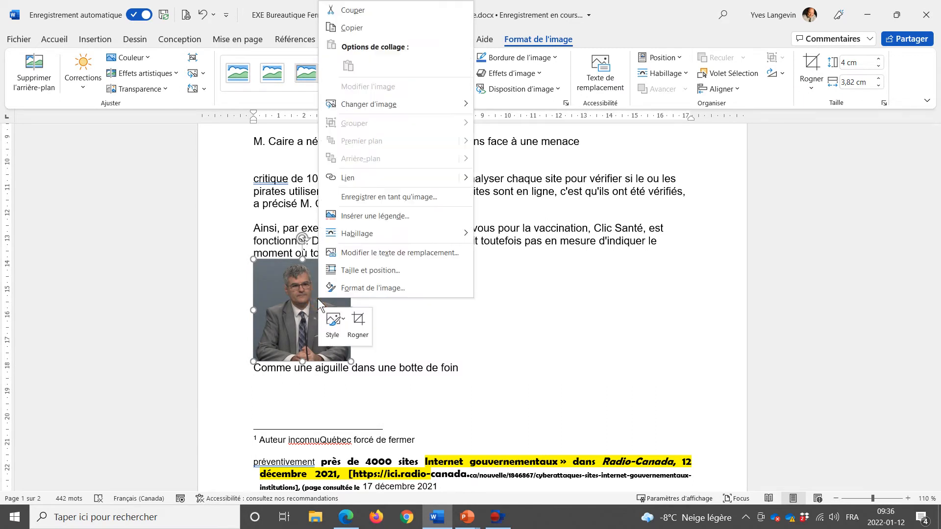
click(352, 271)
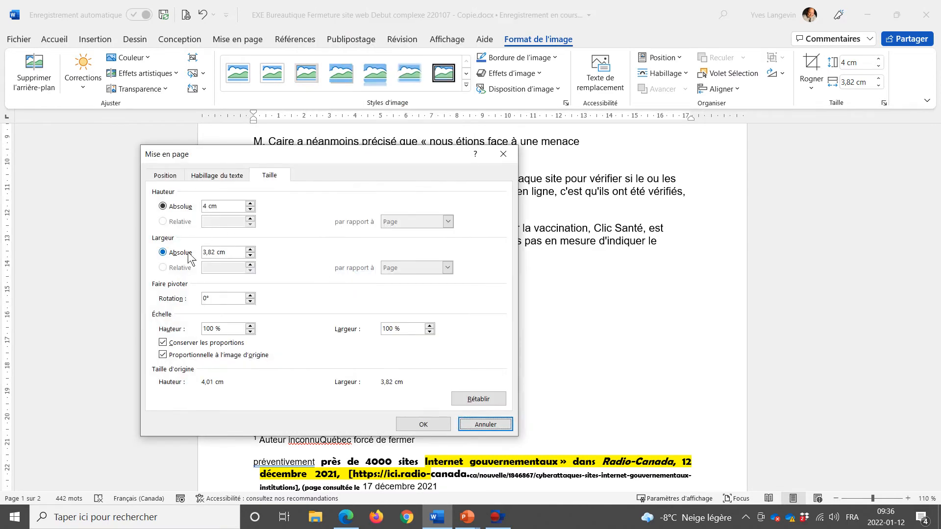
click(236, 257)
drag(236, 257, 175, 251)
text(6,5)
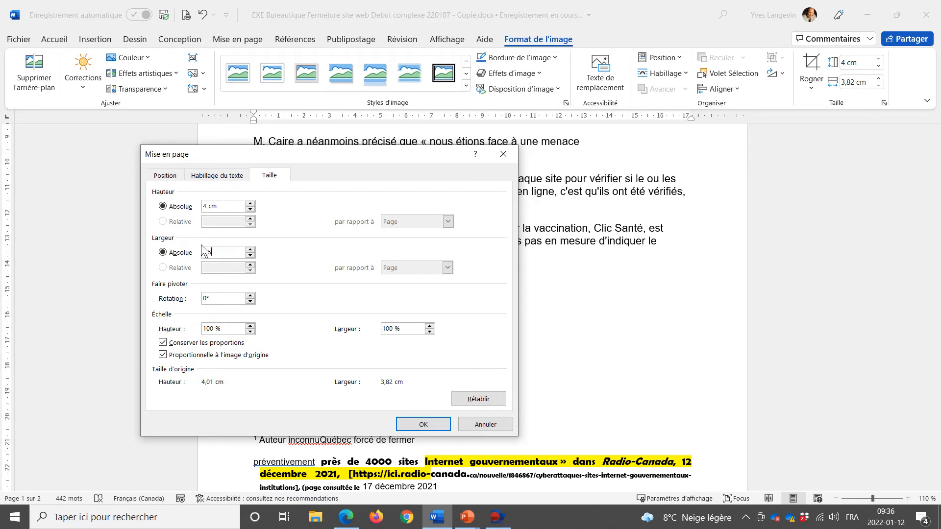
key(Tab)
click(419, 425)
scroll(412, 400, down, 8)
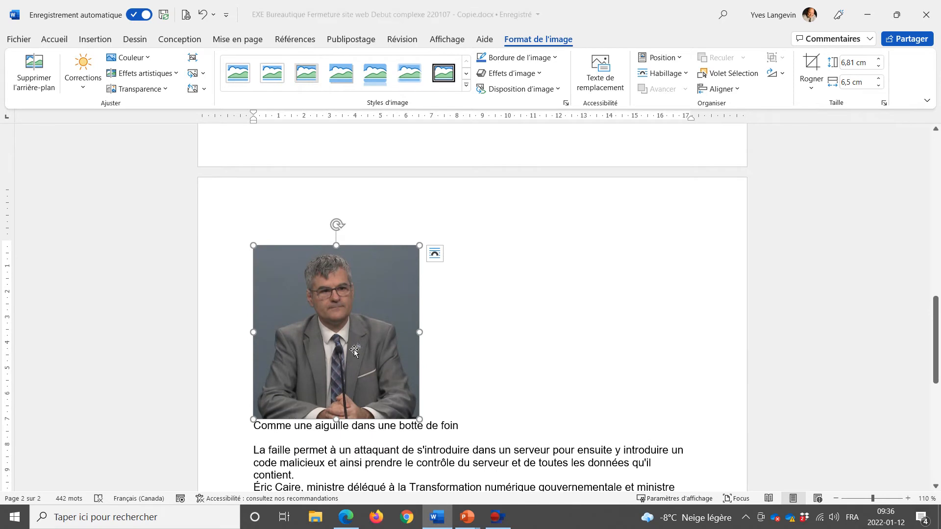
Justify the entire body text of the article.
scroll(355, 351, up, 8)
scroll(356, 353, up, 5)
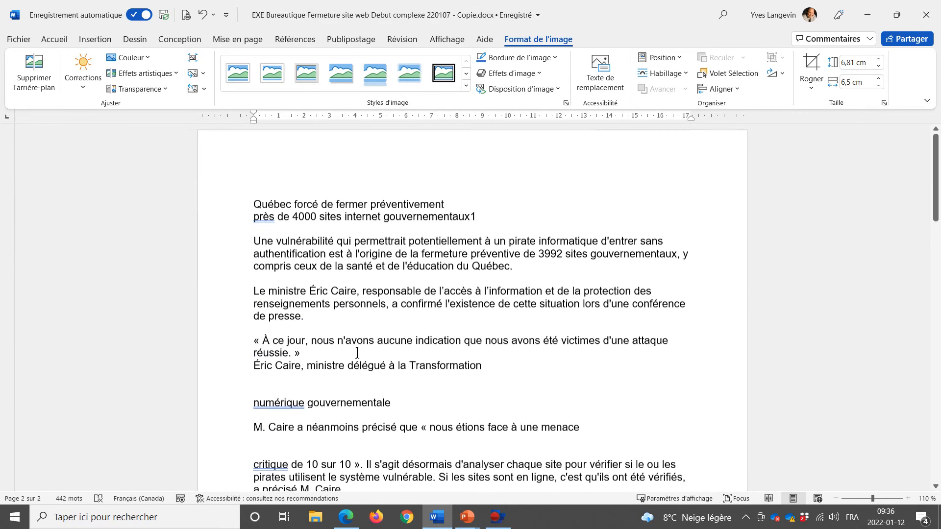
click(363, 273)
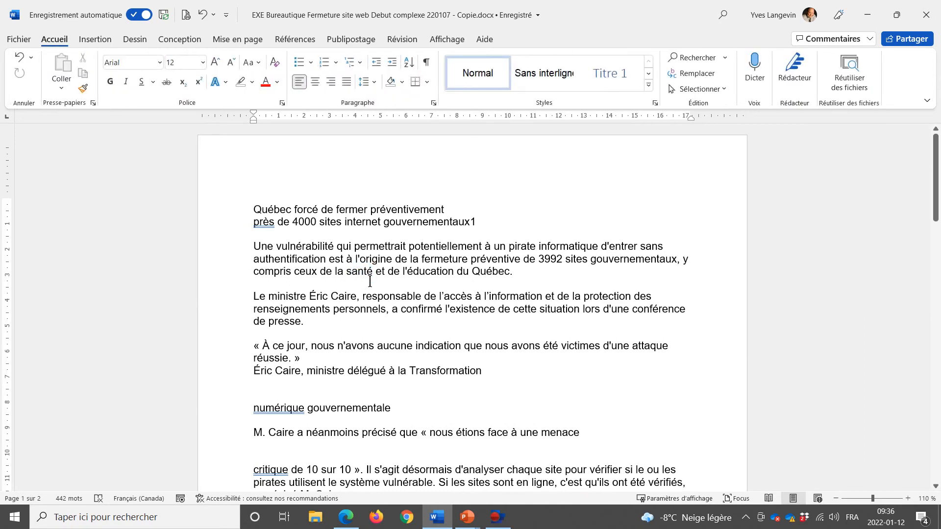
key(ctrl+a)
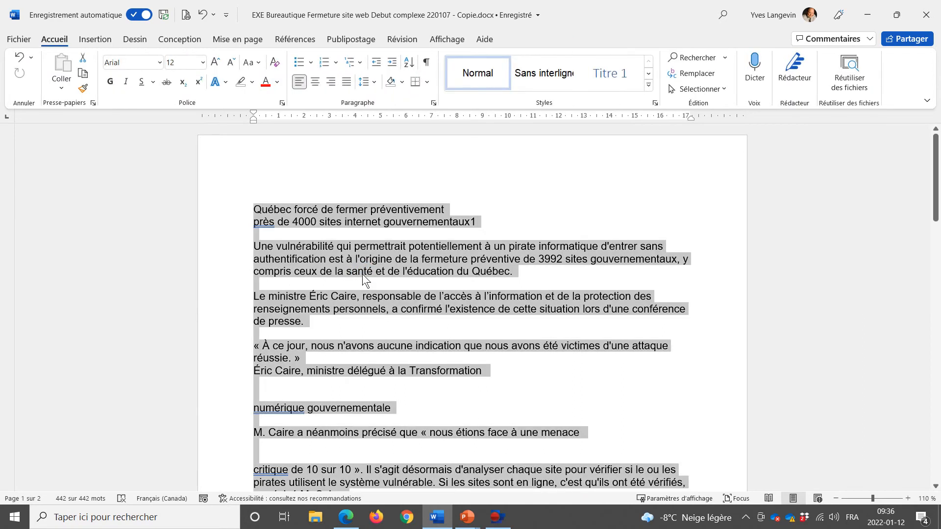
click(345, 86)
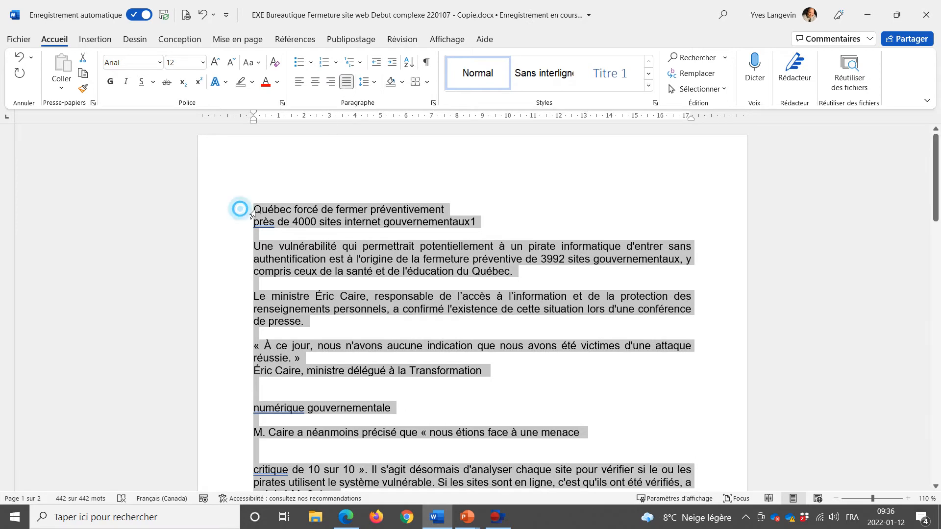
Set the two-line article title to 14 pt and make the note number 1 at its end superscript.
drag(240, 209, 254, 224)
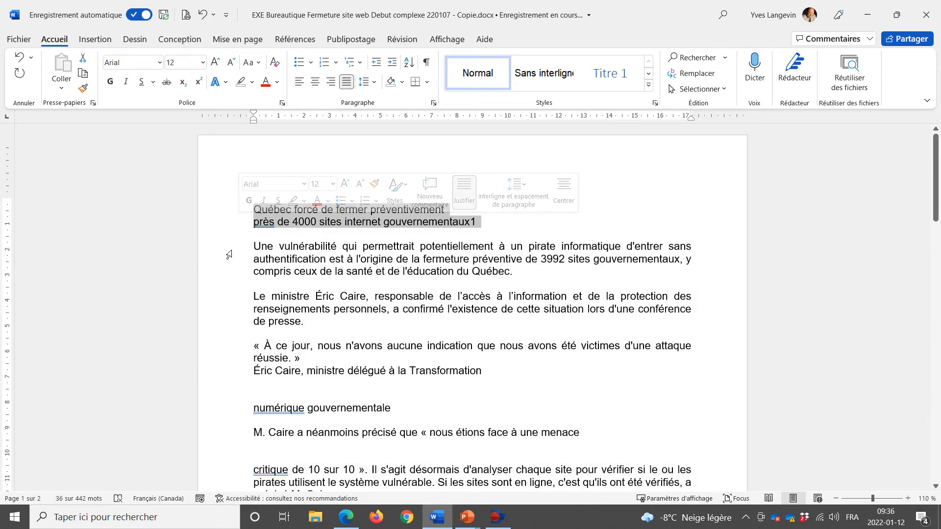
click(216, 65)
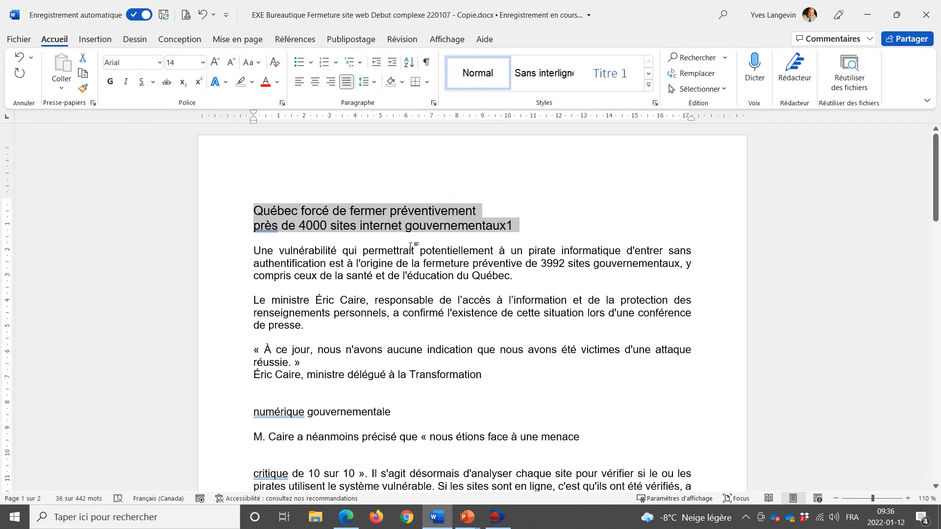
click(510, 238)
click(517, 228)
key(shift+Left)
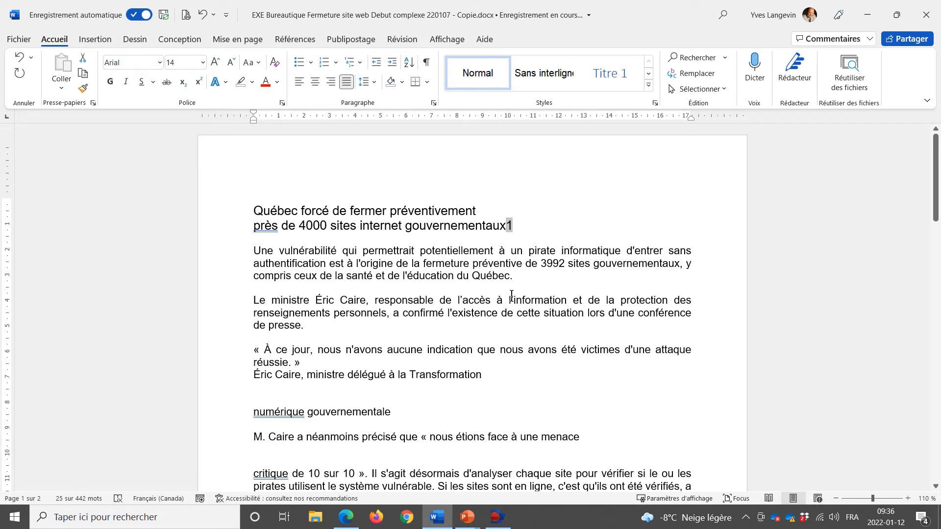
click(198, 82)
scroll(375, 214, down, 1)
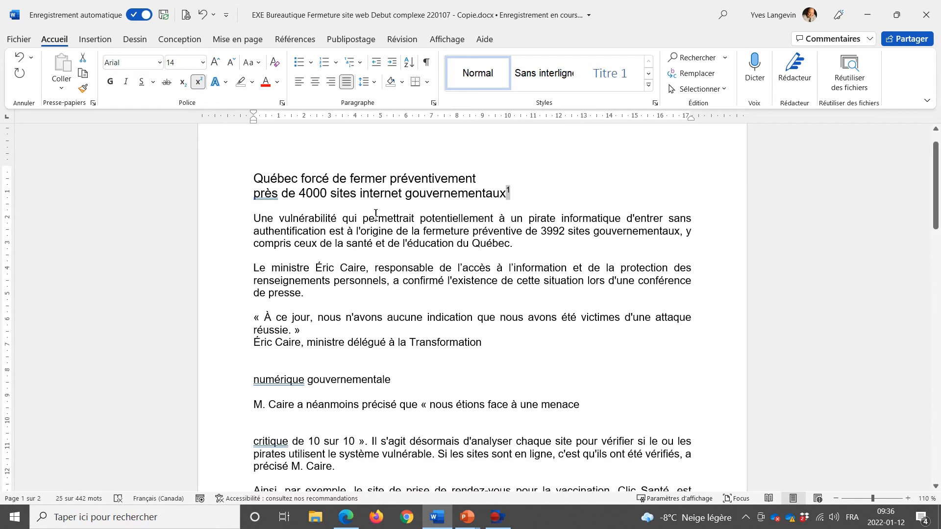
Set the entire footnote at the bottom of page 1 to Arial, size 10.
scroll(519, 210, down, 11)
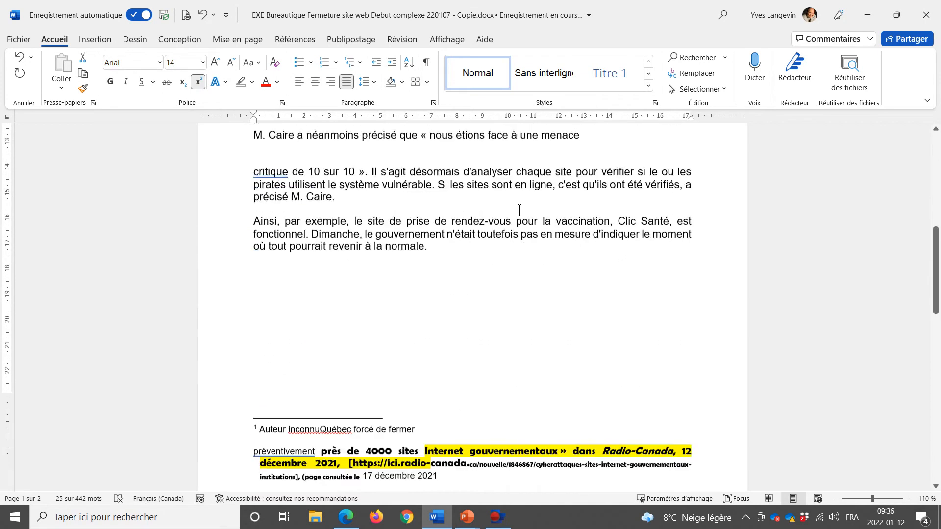
click(468, 388)
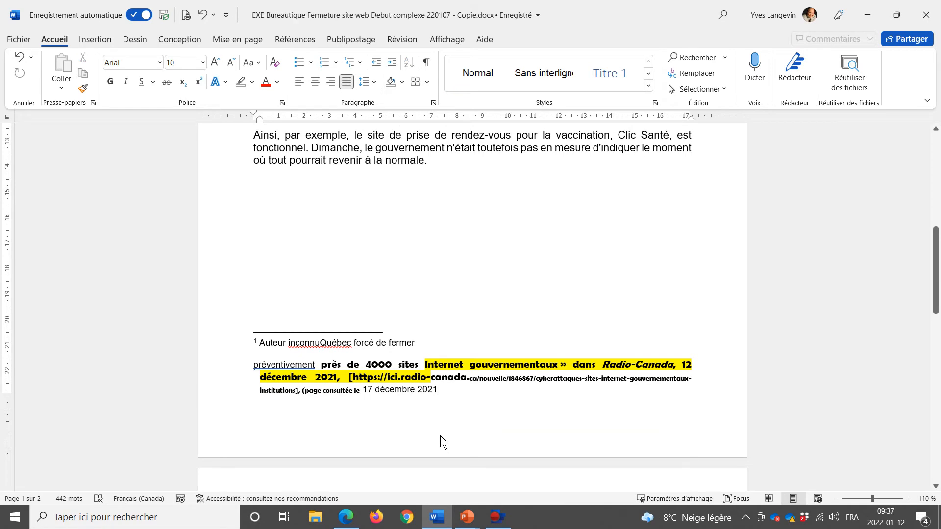
key(ctrl+a)
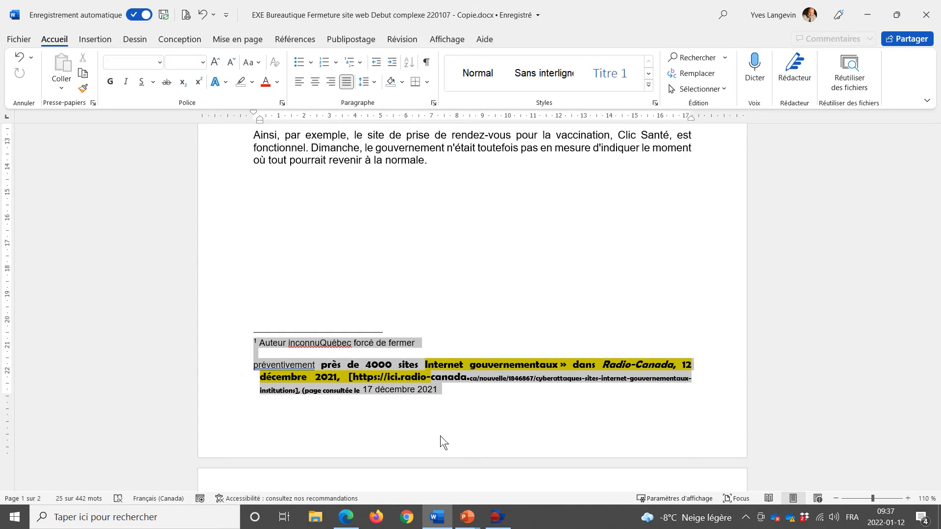
scroll(440, 436, up, 10)
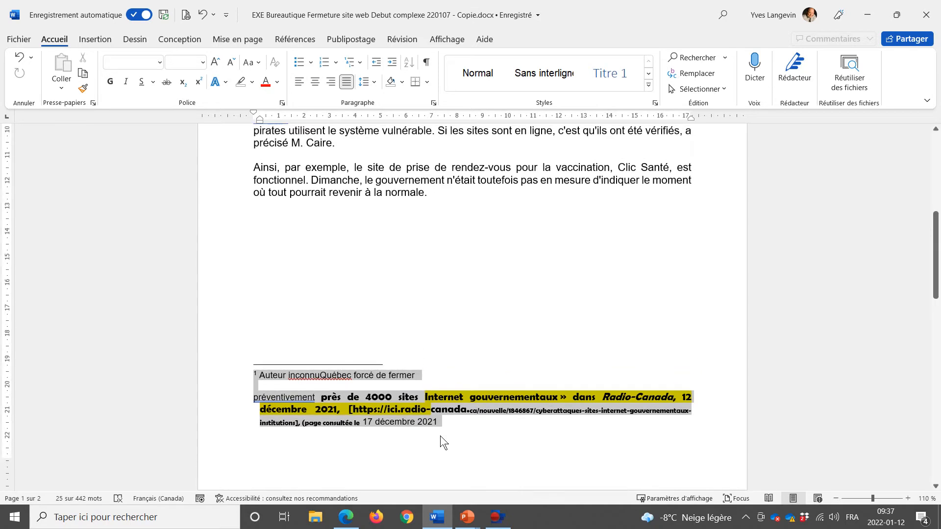
scroll(443, 440, down, 10)
scroll(440, 436, down, 2)
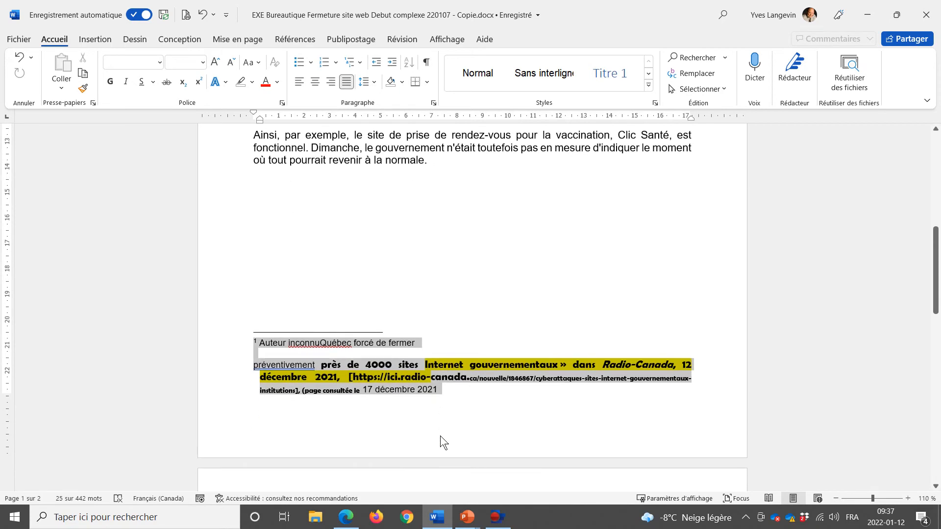
click(275, 63)
click(275, 64)
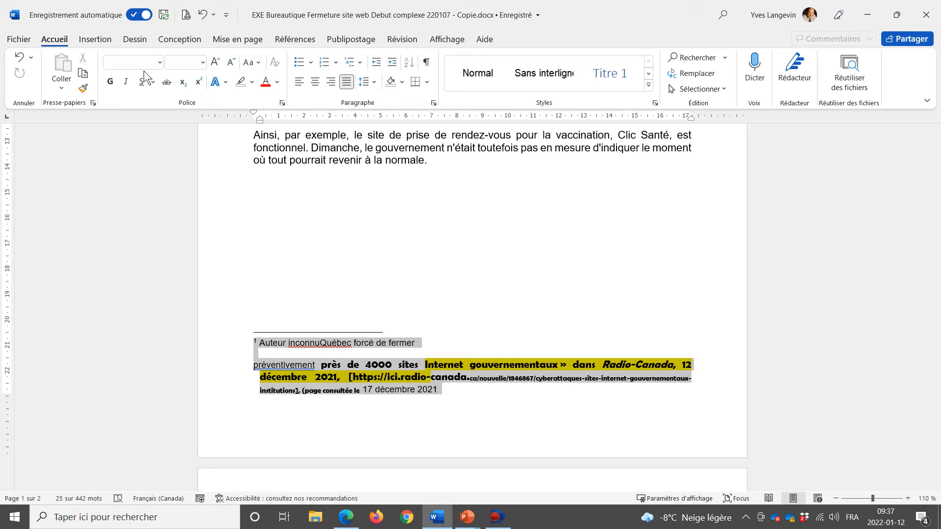
click(159, 64)
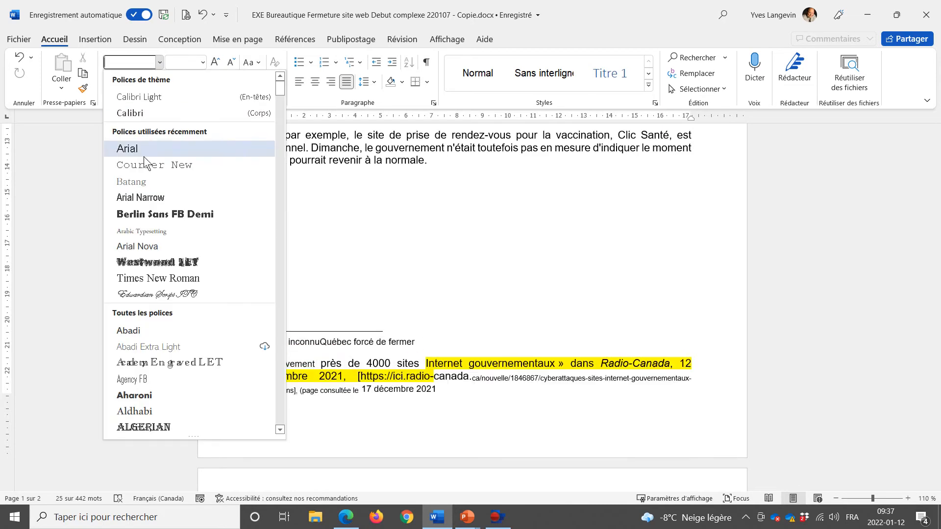
click(122, 146)
click(202, 62)
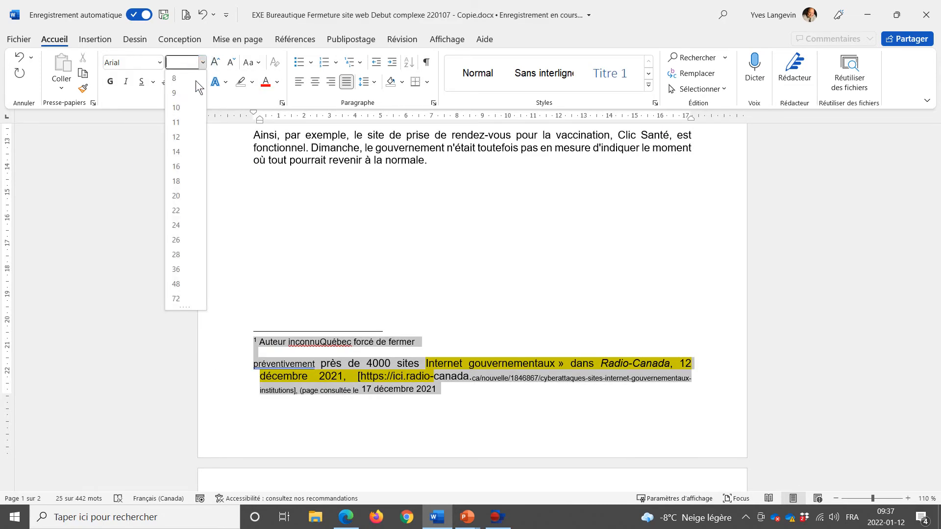
click(188, 107)
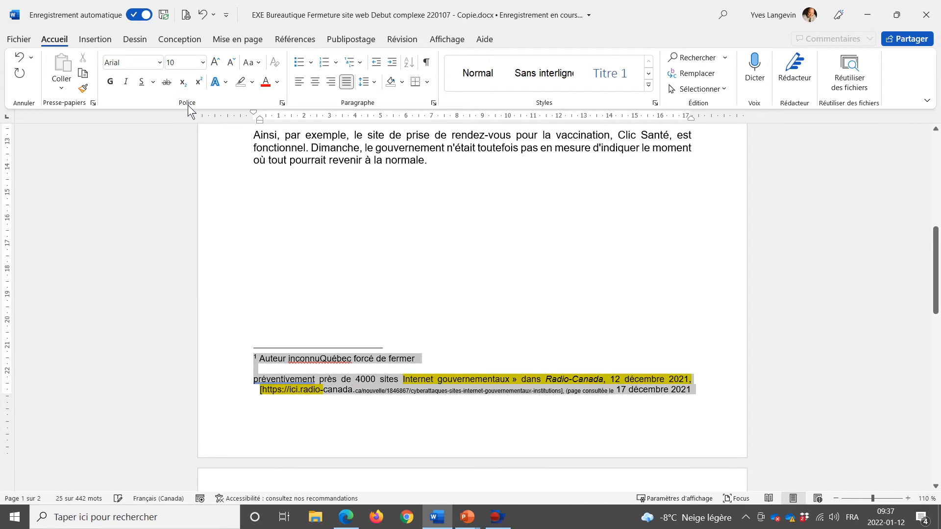
Check the footnote font type and size in the PDF specifications, and remove the yellow highlighting from the footnote in Word.
key(alt+Tab)
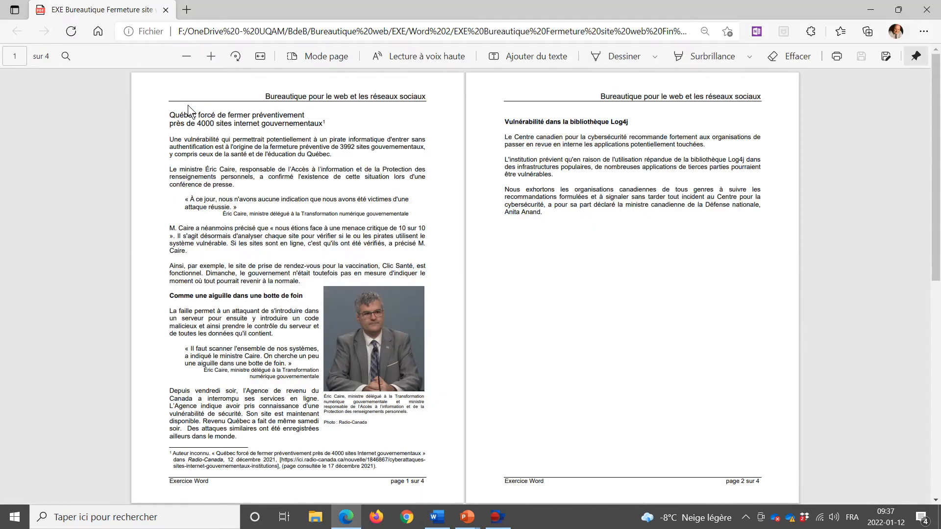
scroll(187, 105, down, 6)
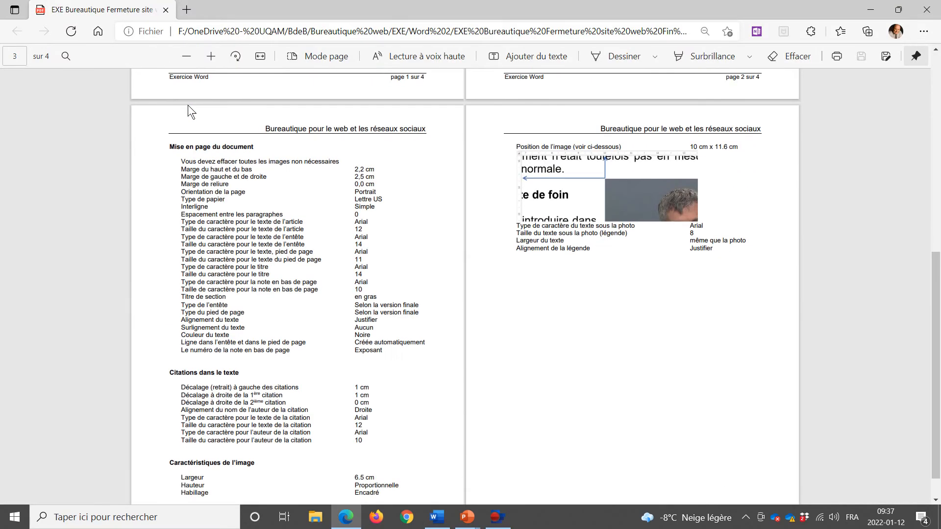
scroll(187, 105, down, 1)
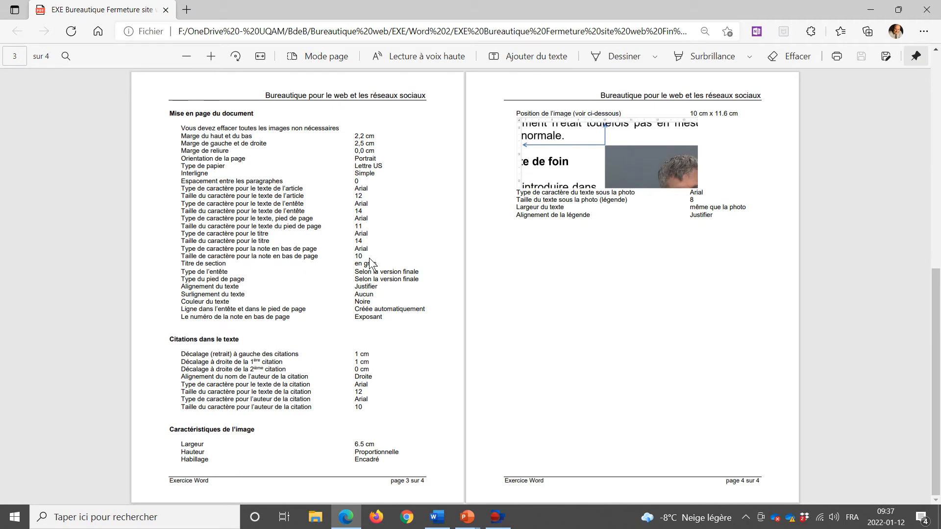
drag(365, 256, 180, 252)
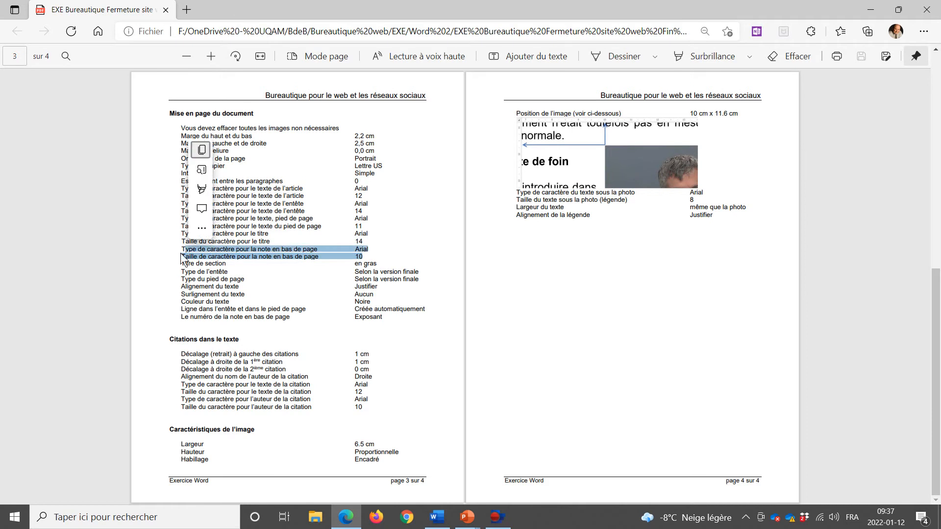
key(alt+Tab)
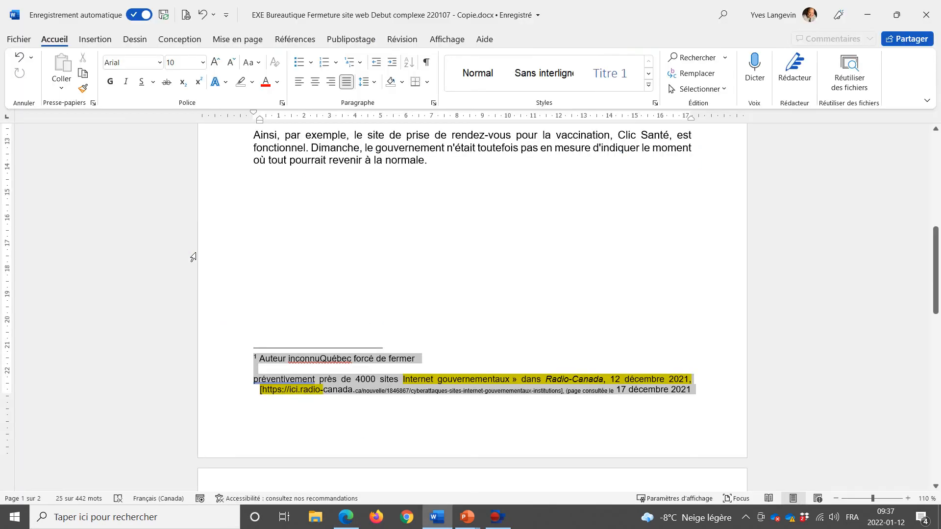
click(241, 81)
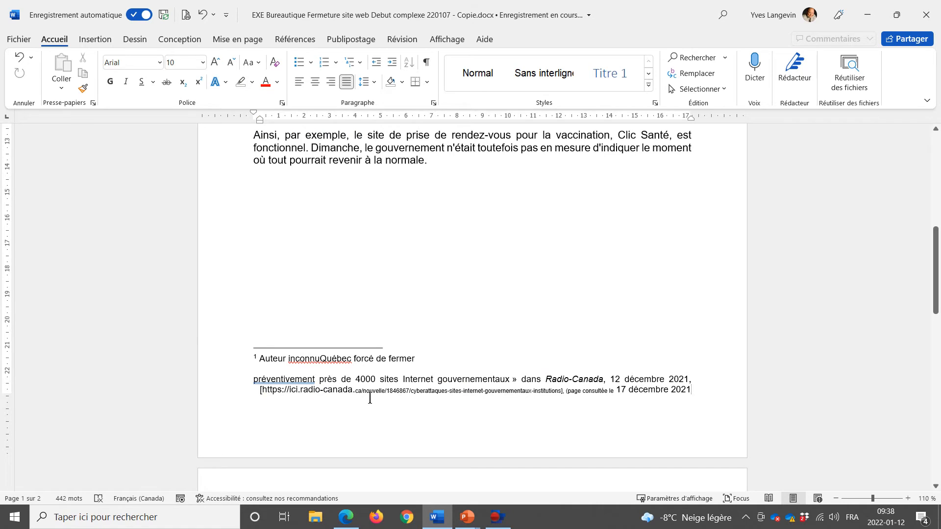
Clear bold, italic, underline and strikethrough formatting from the entire footnote at the end of page 1.
triple_click(363, 390)
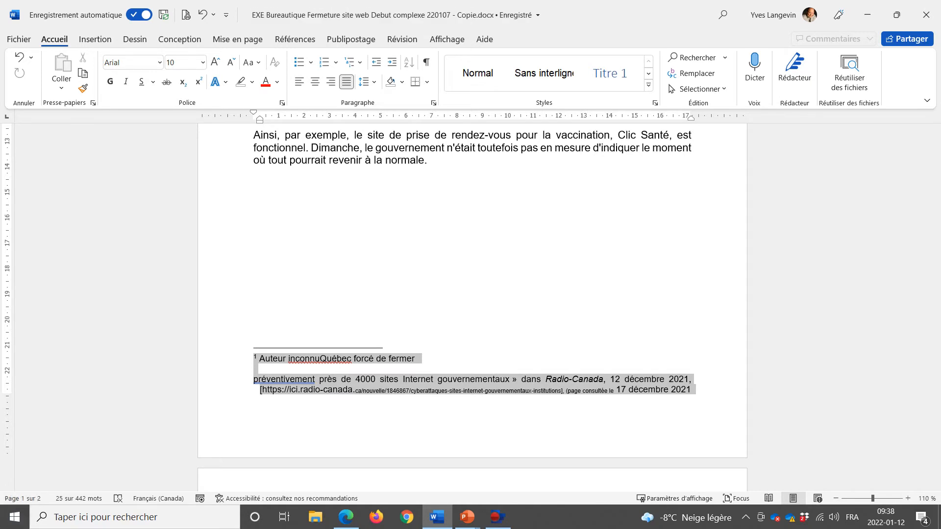
click(111, 84)
click(111, 84)
click(122, 83)
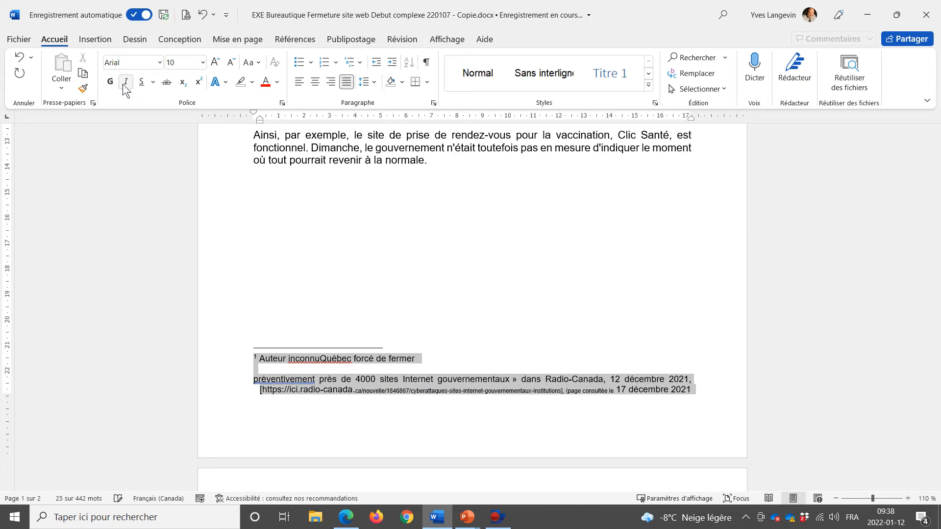
click(142, 83)
click(141, 82)
click(165, 83)
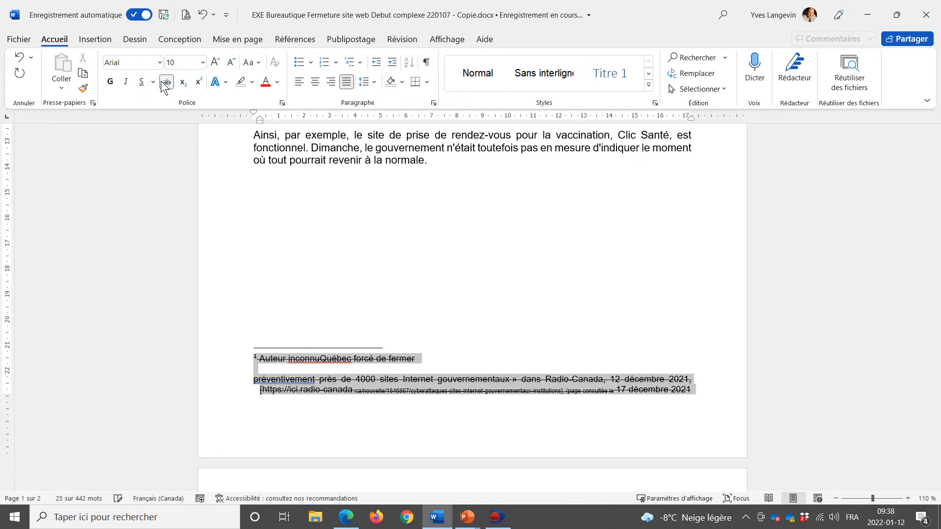
click(165, 84)
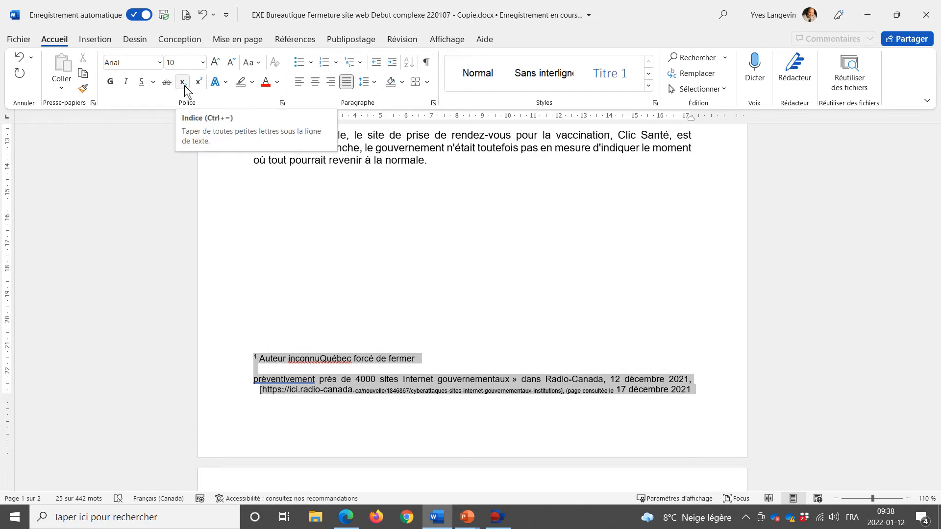
Clear all subscript and superscript formatting from the whole footnote text.
click(184, 85)
click(184, 85)
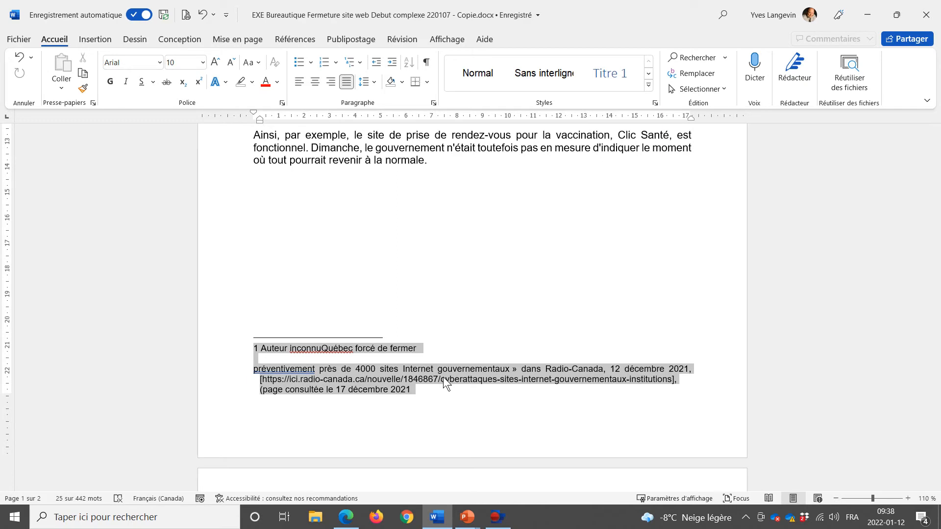
click(198, 84)
click(198, 84)
click(463, 346)
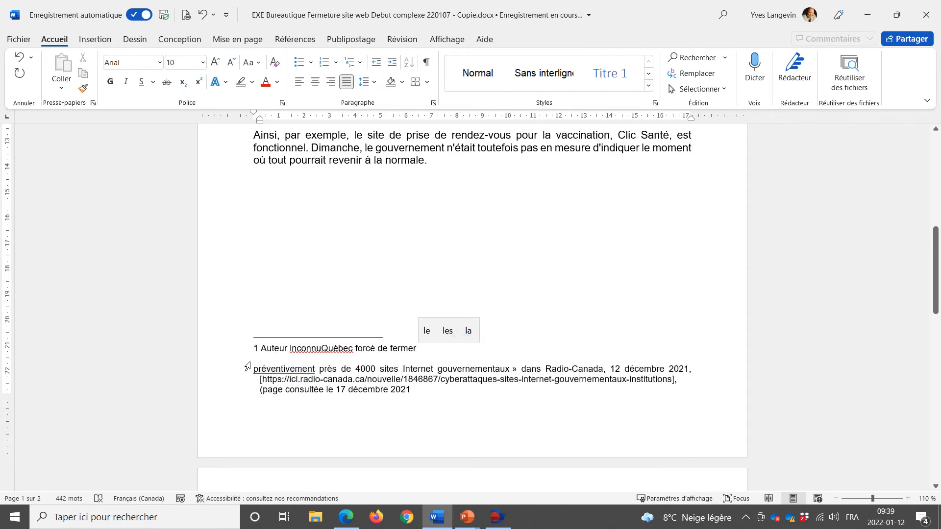
Arrange the Word document and the reference PDF side by side, with Word on the left half.
click(216, 360)
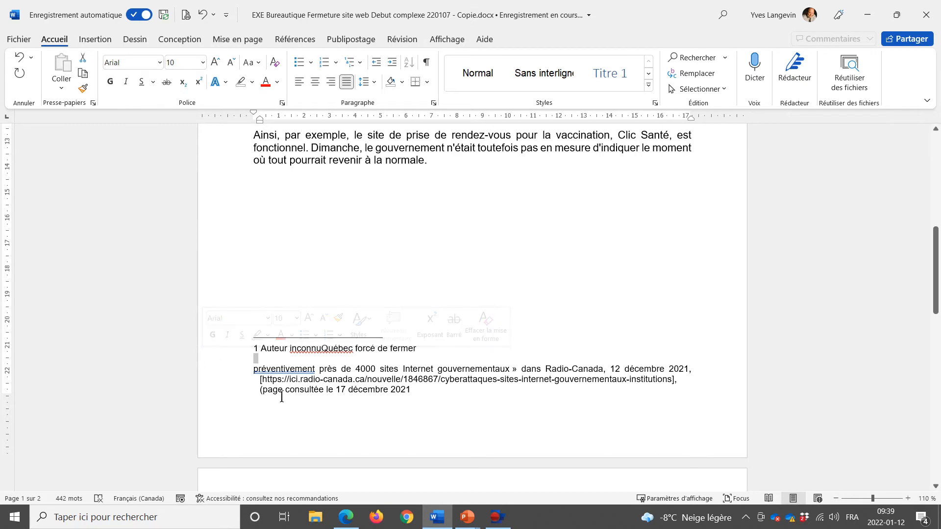
click(895, 15)
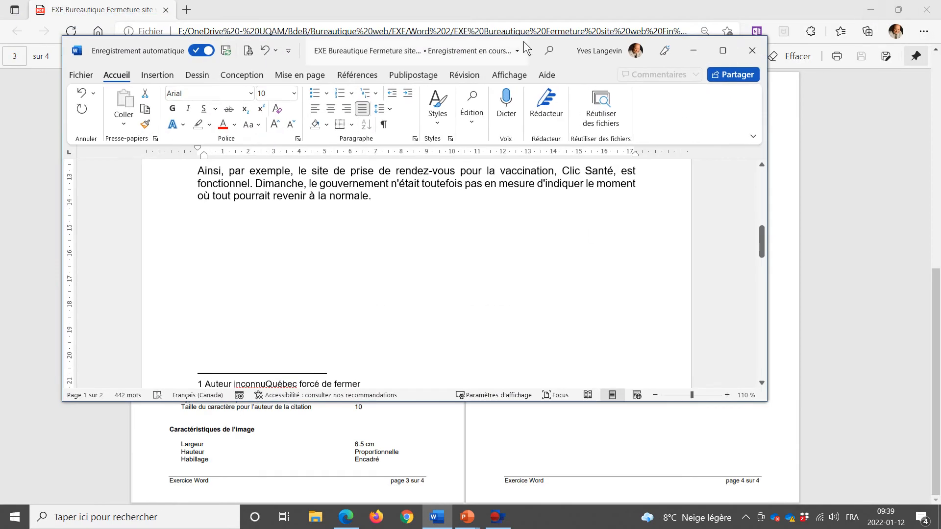
key(super+Left)
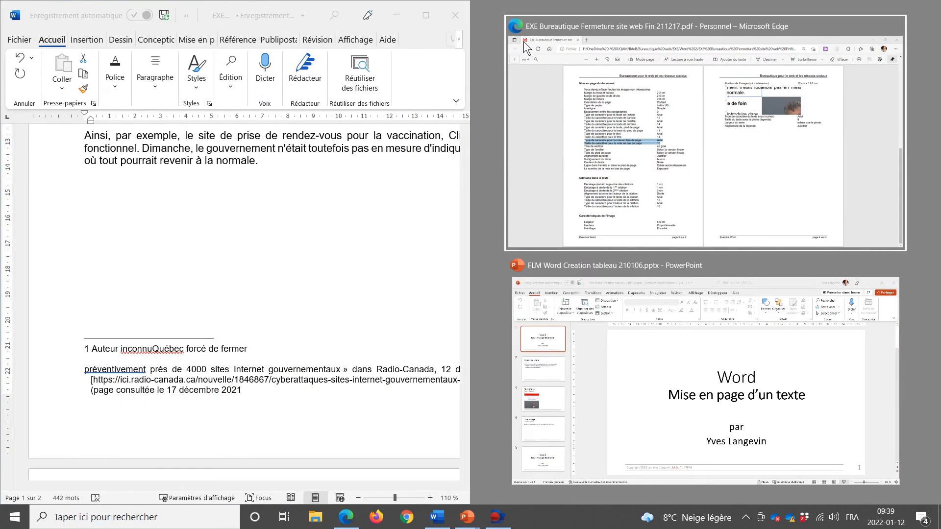
click(669, 143)
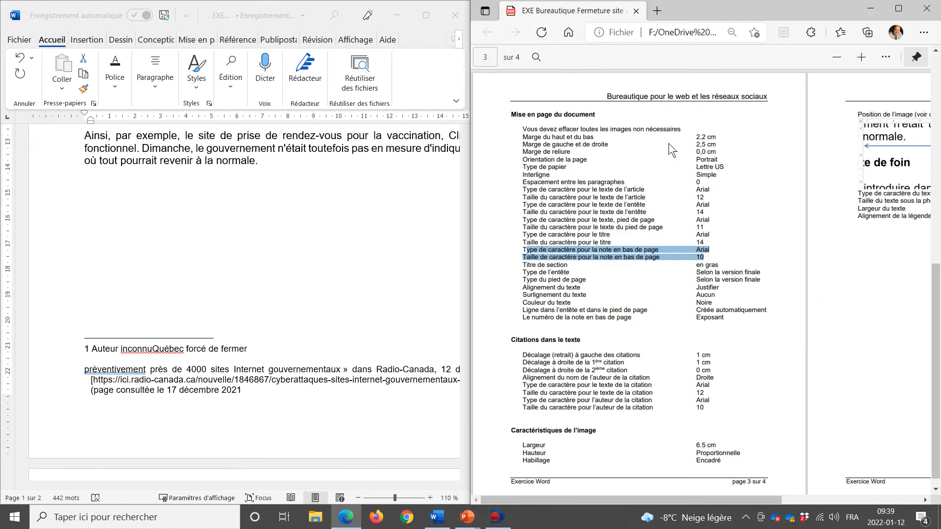
Examine the footnote in the enlarged PDF, especially how "préventivement" follows "fermer", and compare it with the line break in Word.
scroll(662, 208, up, 8)
scroll(674, 189, down, 5)
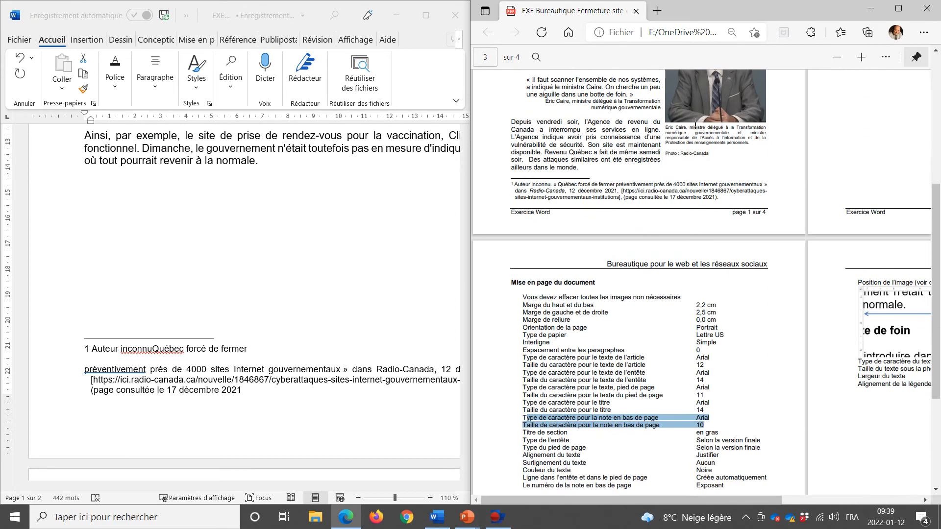
scroll(642, 98, up, 4)
click(861, 57)
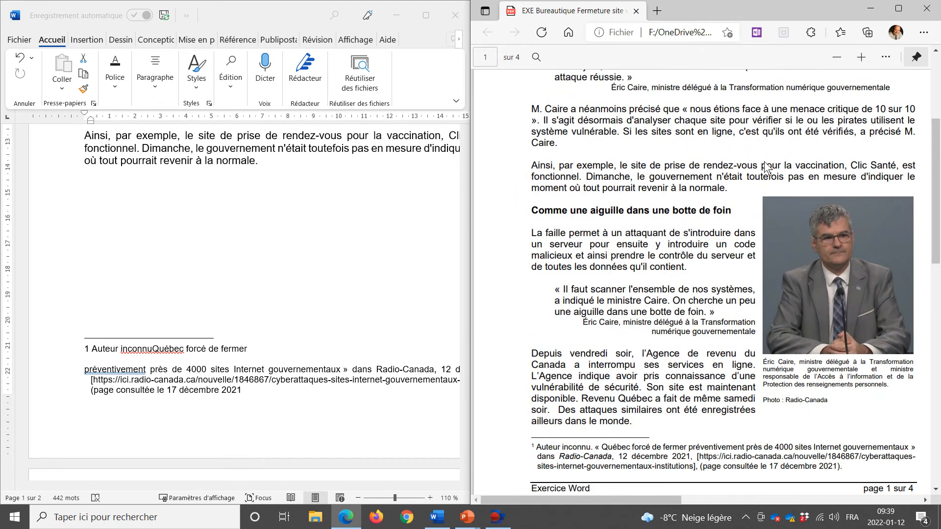
scroll(753, 196, up, 1)
scroll(753, 199, down, 1)
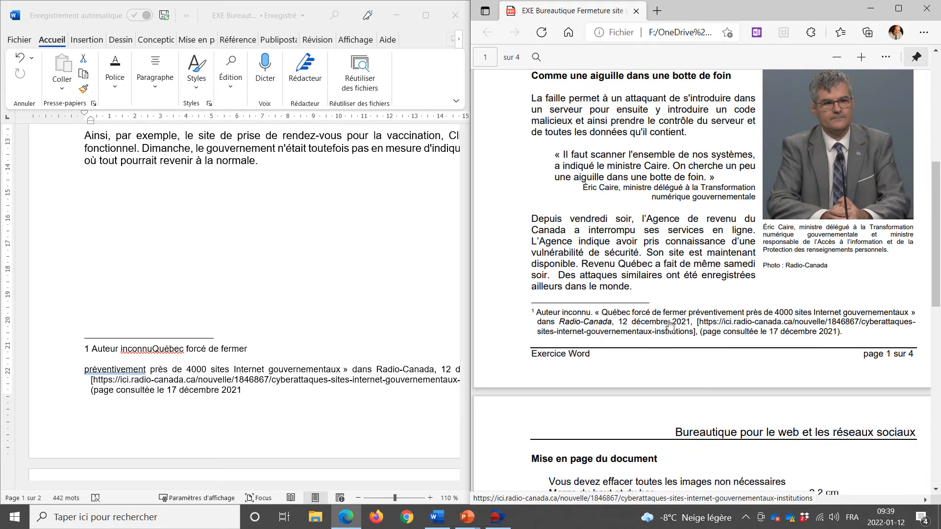
drag(686, 313, 750, 314)
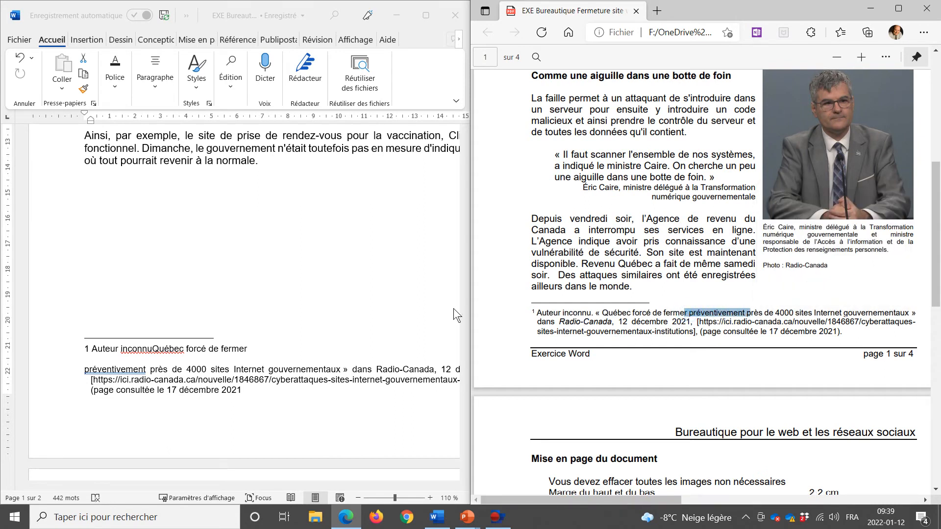
click(327, 352)
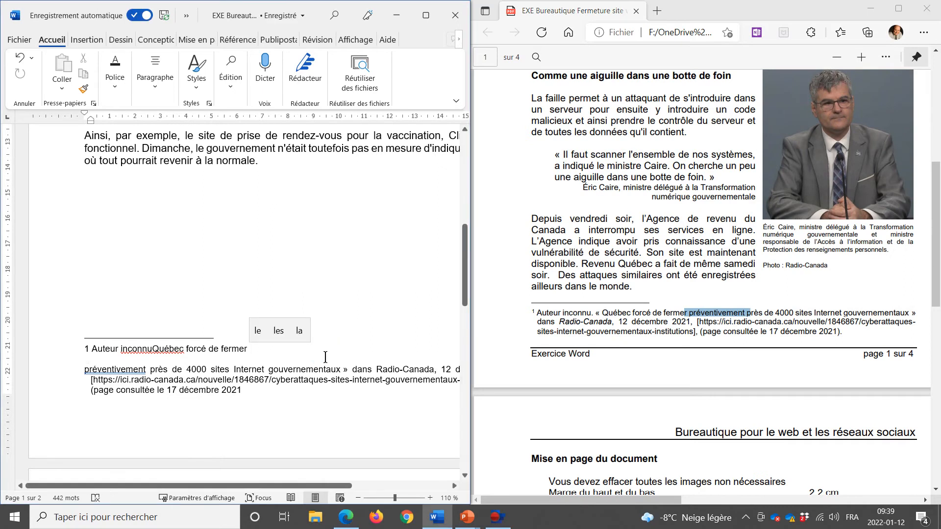
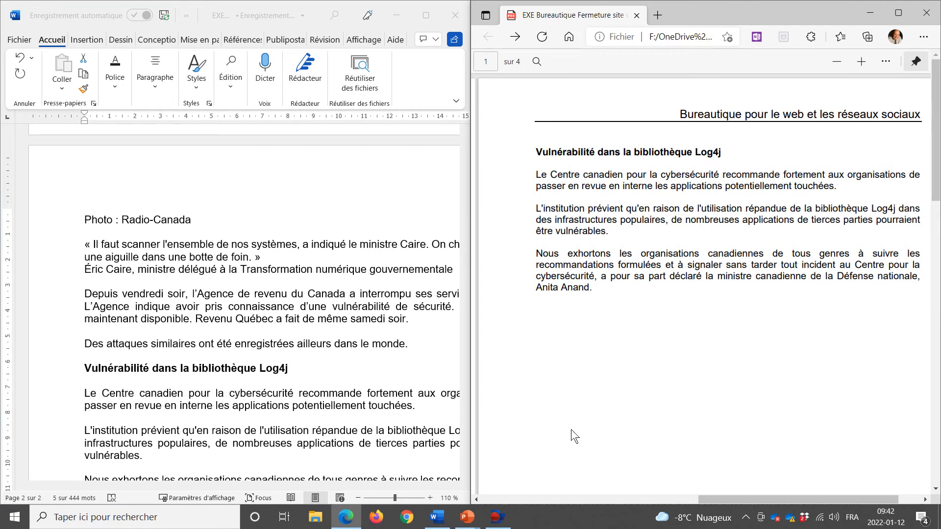
Check the PDF and join the paragraph starting "Des attaques similaires" to the preceding one ending "samedi soir." in Word.
click(516, 501)
scroll(567, 458, down, 5)
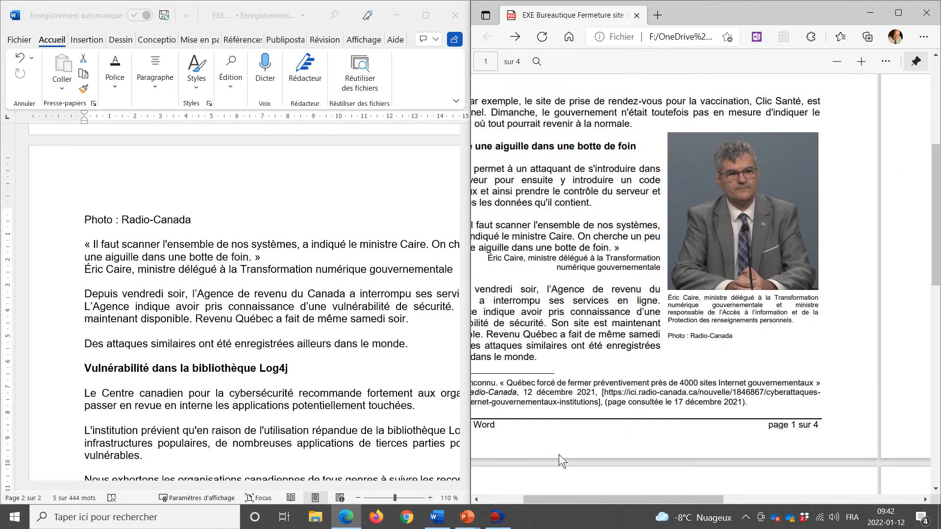
drag(540, 499, 515, 499)
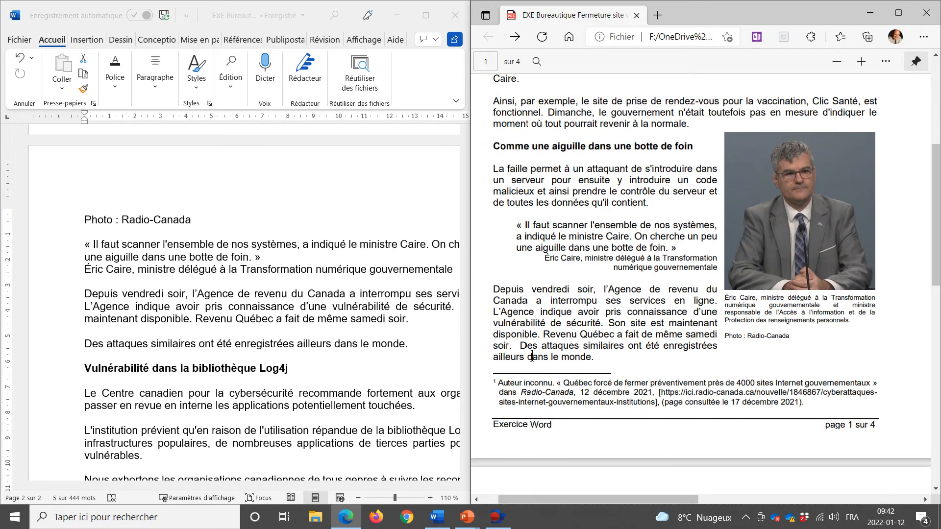
drag(494, 346, 537, 346)
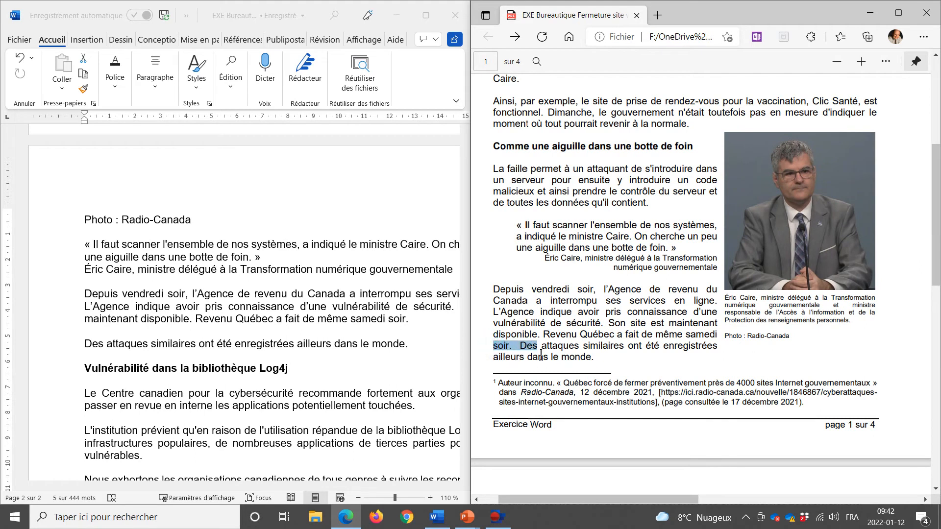
click(92, 346)
click(93, 348)
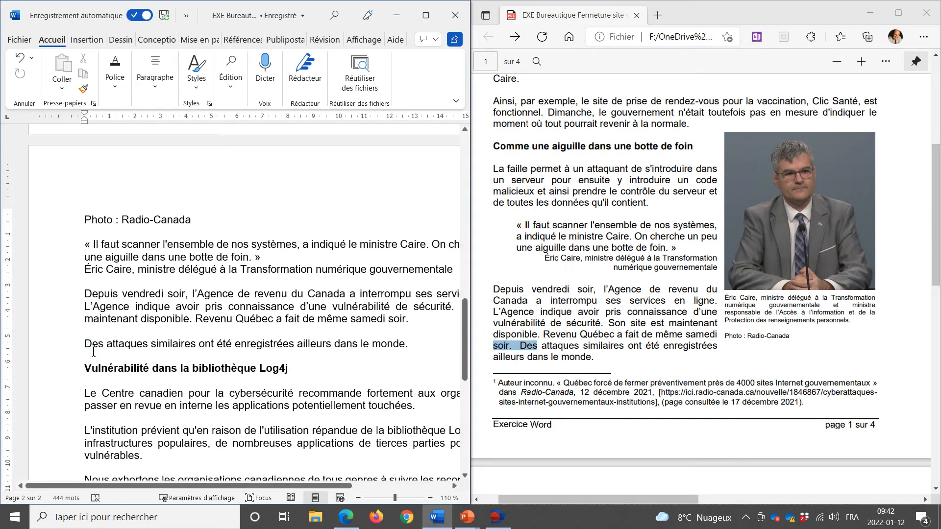
key(BackSpace)
key(BackSpace)
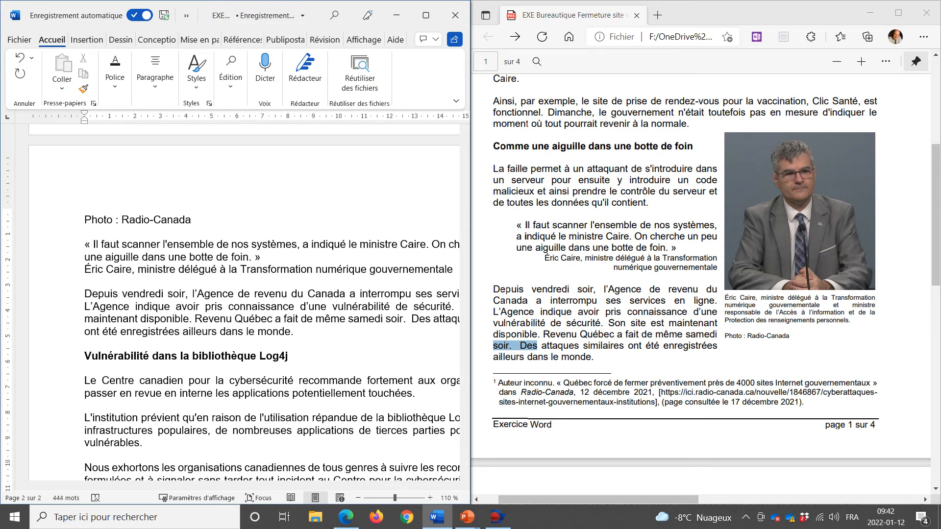
Compare the three paragraphs under "Vulnérabilité dans la bibliothèque Log4j" in Word with those in the PDF.
scroll(117, 260, down, 2)
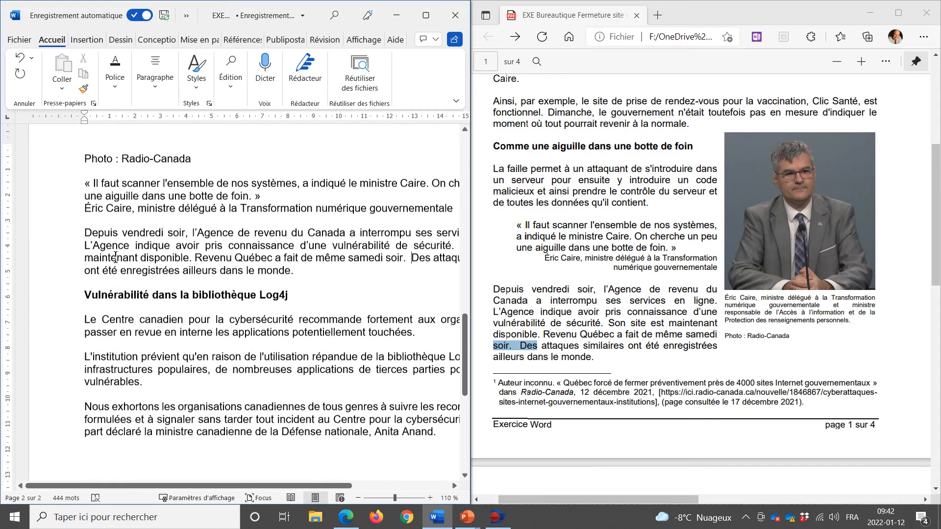
click(837, 500)
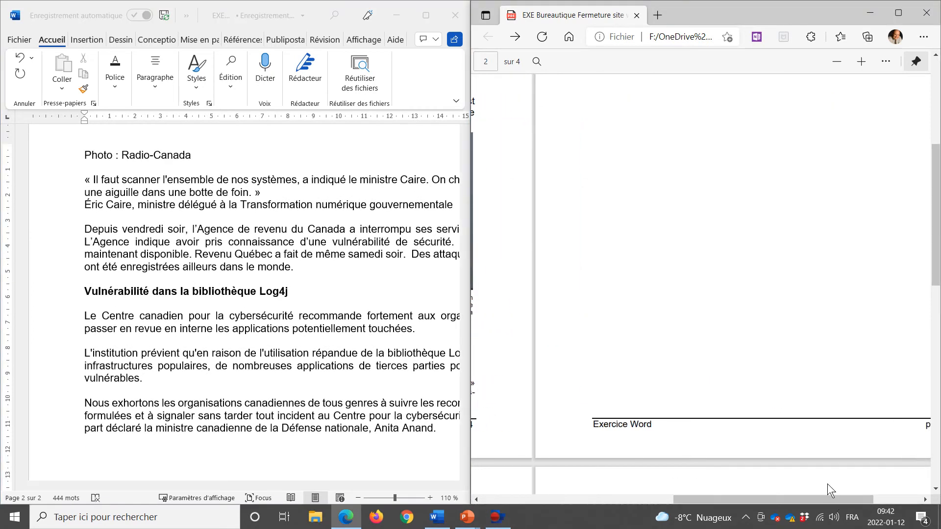
click(925, 499)
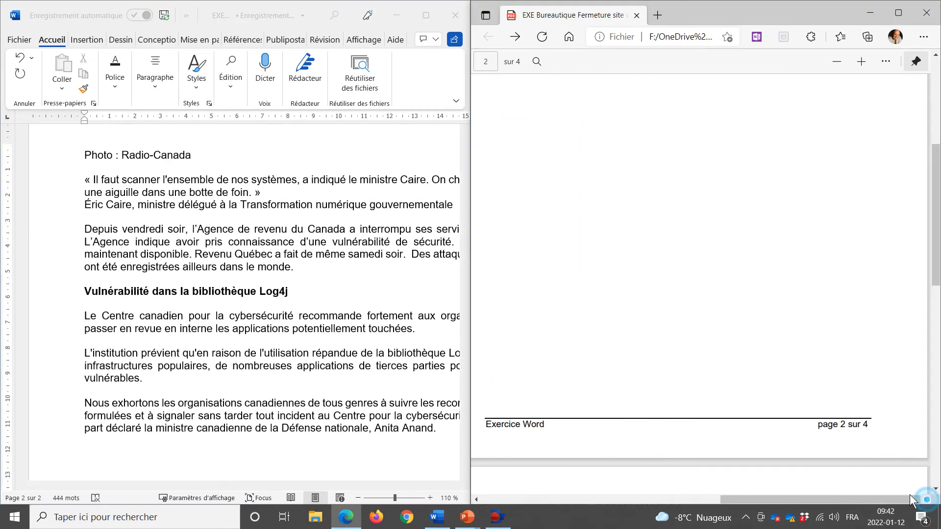
scroll(671, 358, up, 5)
scroll(672, 364, up, 1)
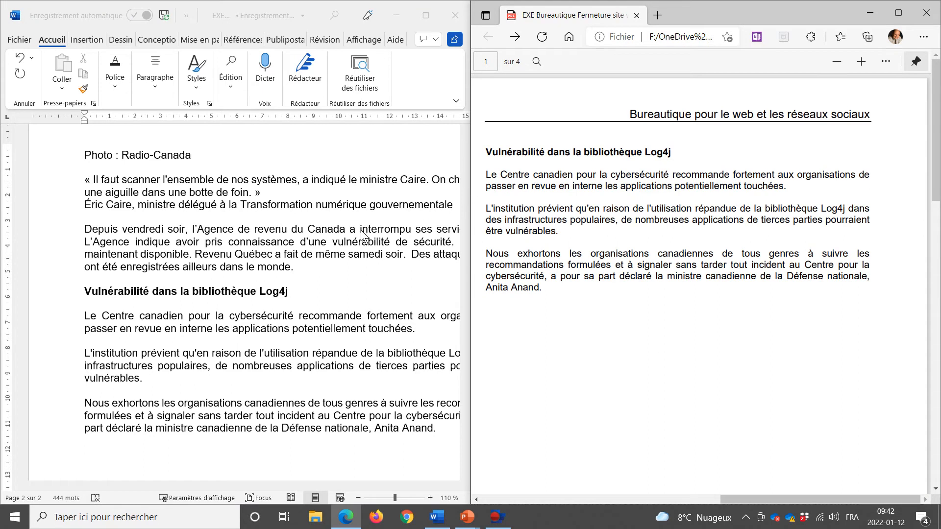
drag(487, 176, 515, 187)
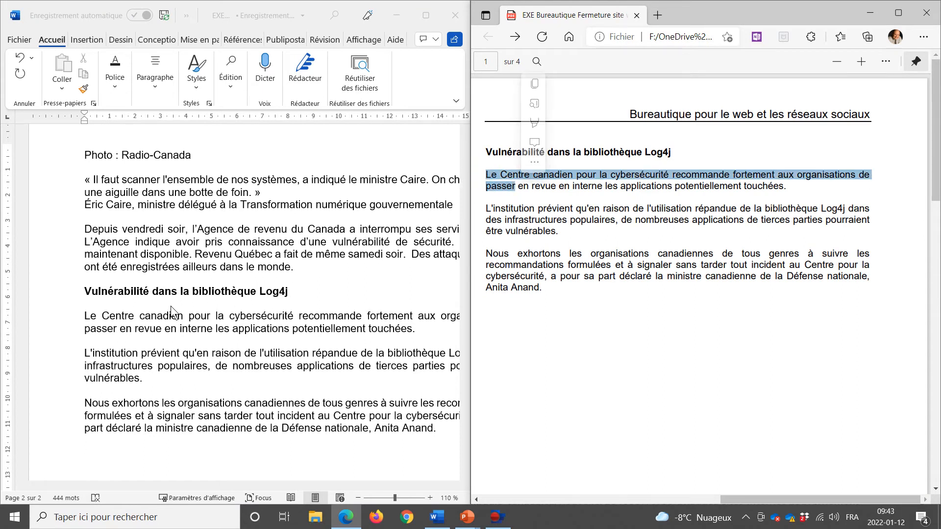
click(82, 319)
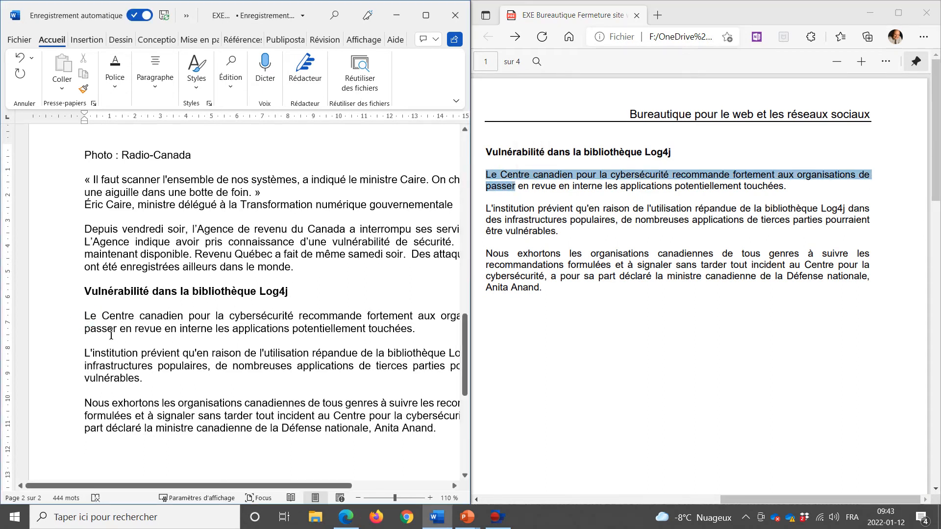
drag(486, 208, 544, 232)
click(86, 355)
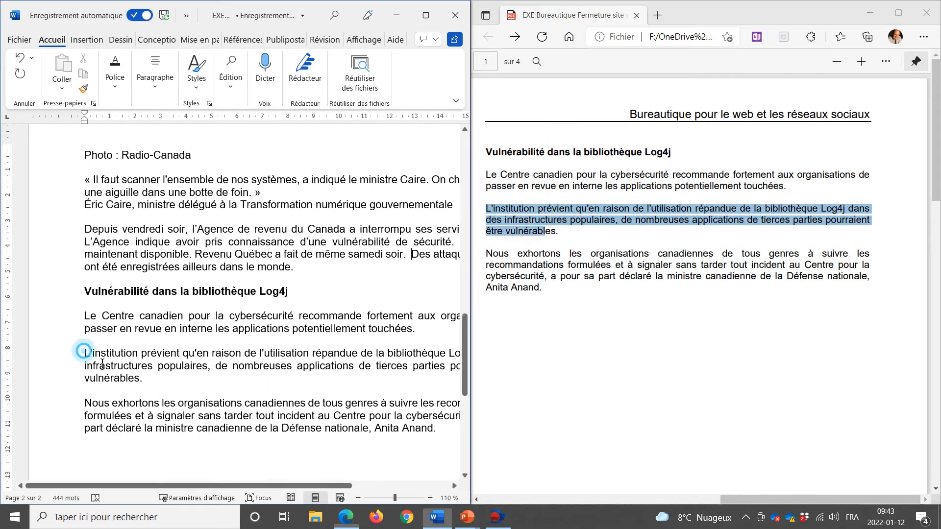
drag(140, 379, 84, 353)
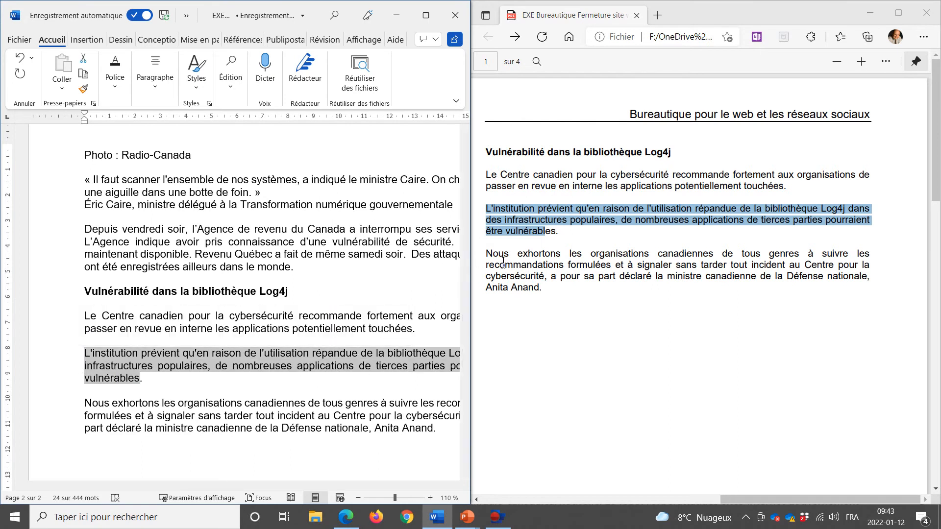
drag(487, 255, 530, 290)
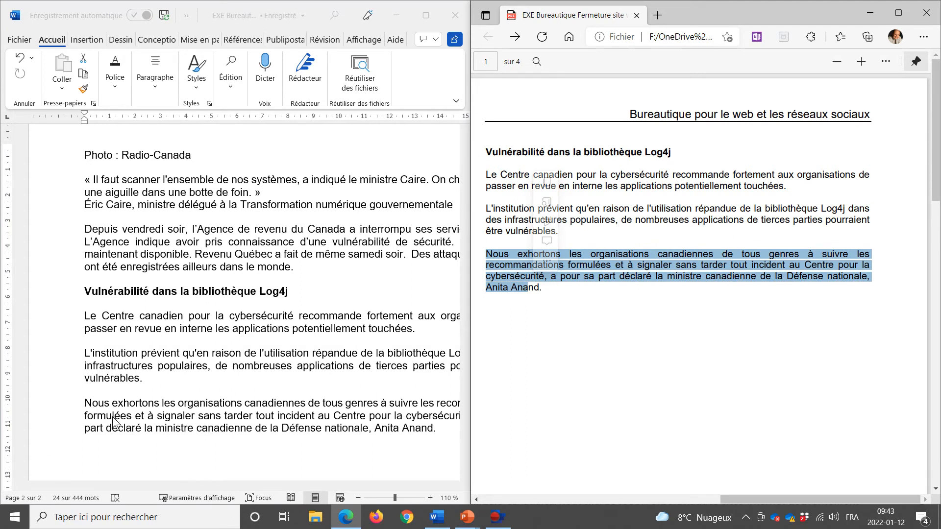
click(334, 31)
Maximize the Word window and return to the citation beginning « À ce jour » on the first page.
click(426, 15)
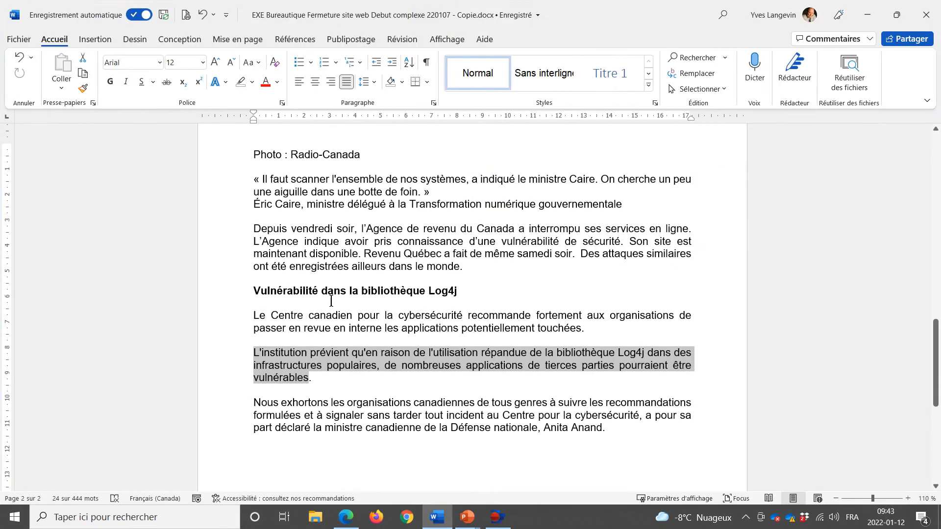
scroll(338, 309, up, 8)
scroll(338, 309, up, 10)
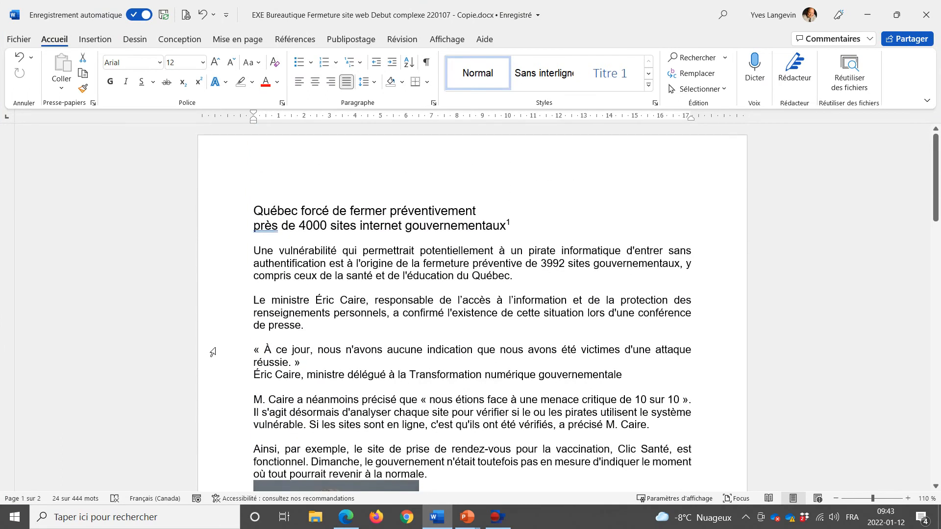
mouse_move(217, 361)
mouse_down()
mouse_move(235, 371)
mouse_move(229, 356)
mouse_move(223, 375)
mouse_up()
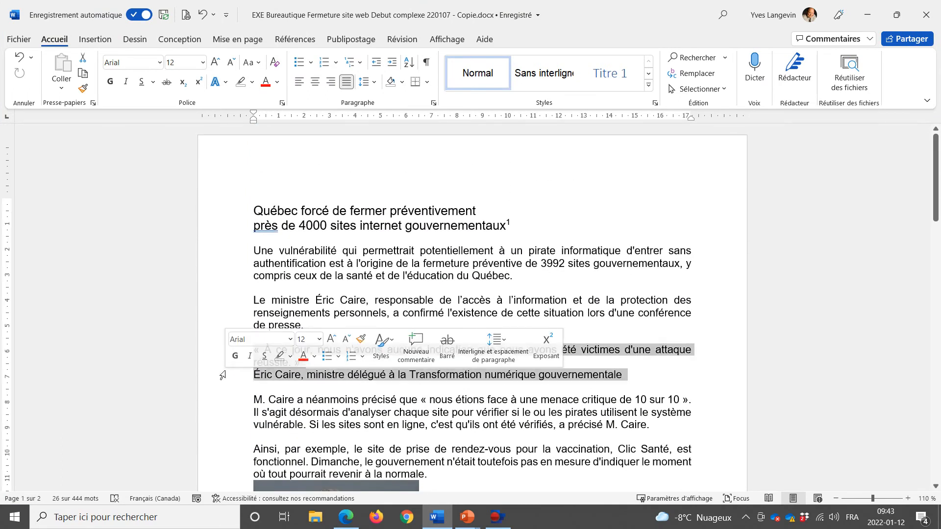
click(318, 288)
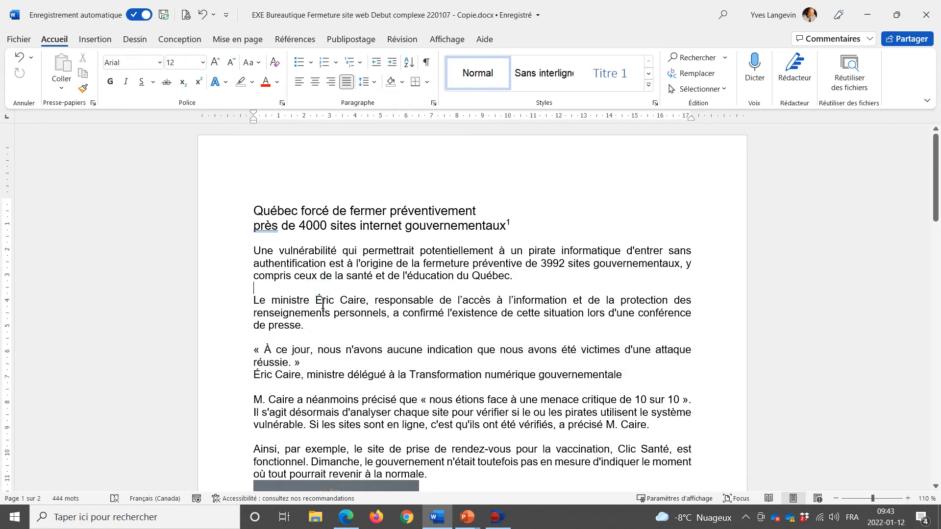
double_click(235, 352)
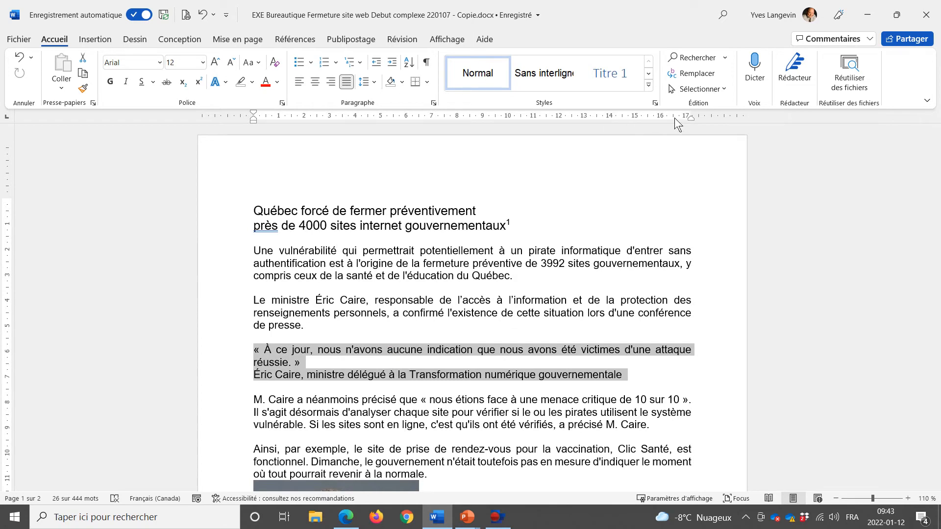
click(628, 251)
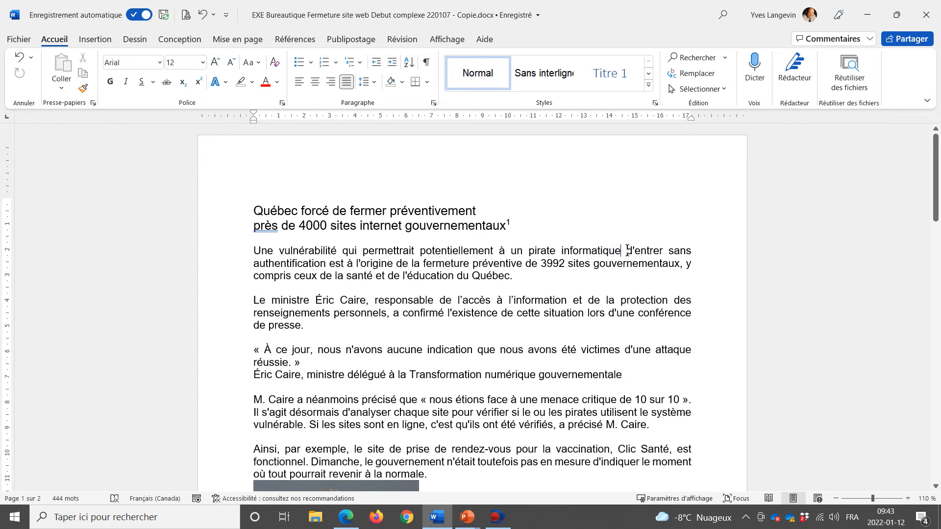
Select the whole document and, in its page setup, set the top and bottom margins to 2.2 cm.
key(ctrl+a)
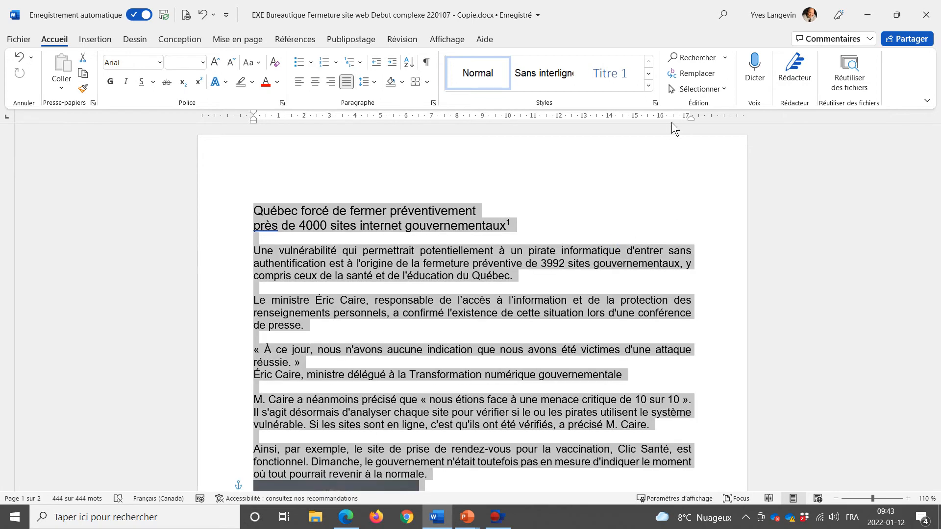
click(224, 39)
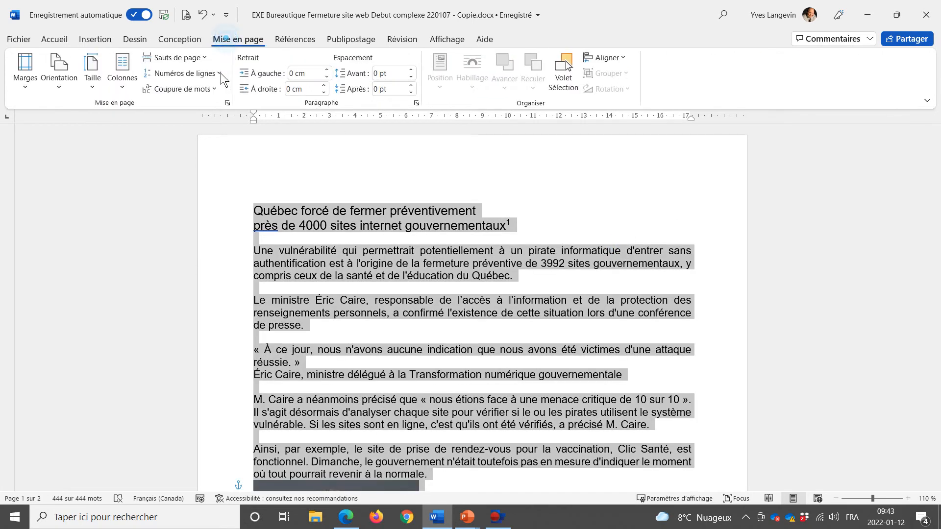
click(226, 102)
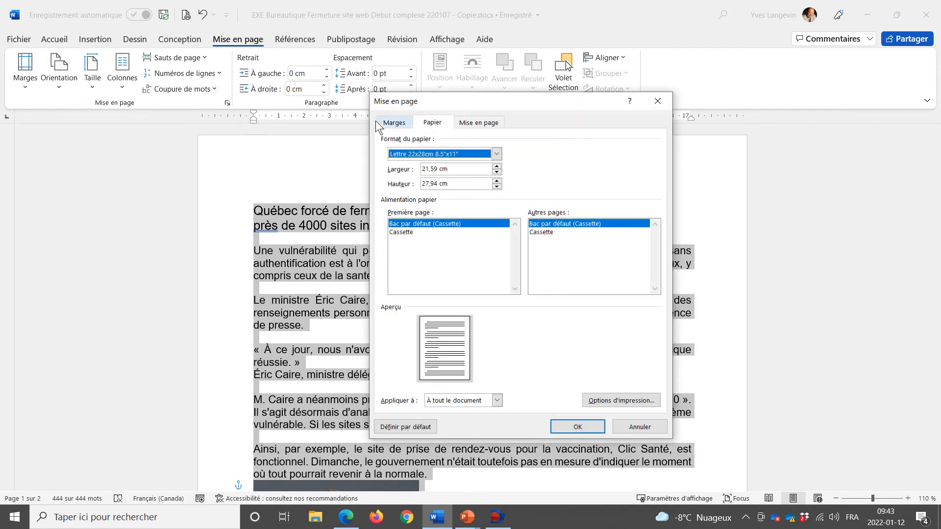
click(377, 122)
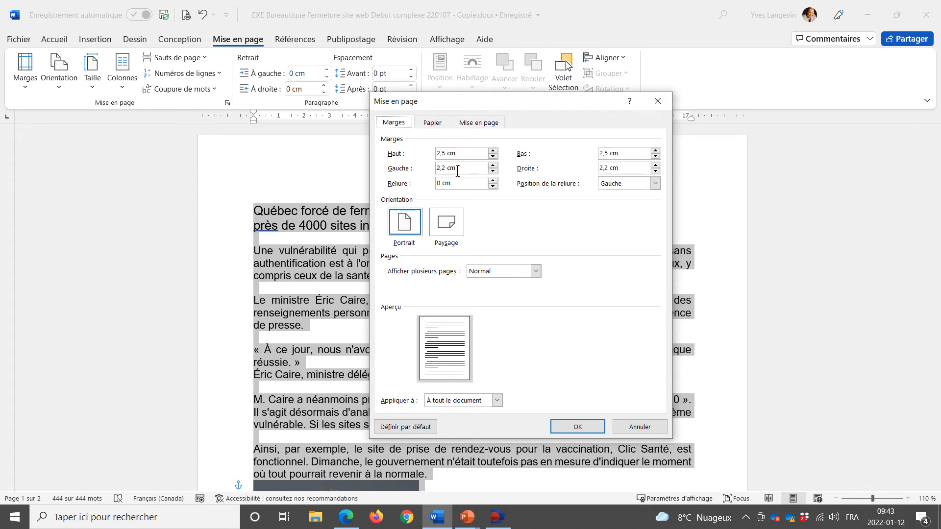
drag(471, 153, 414, 153)
text(2,2)
key(Tab)
text(2)
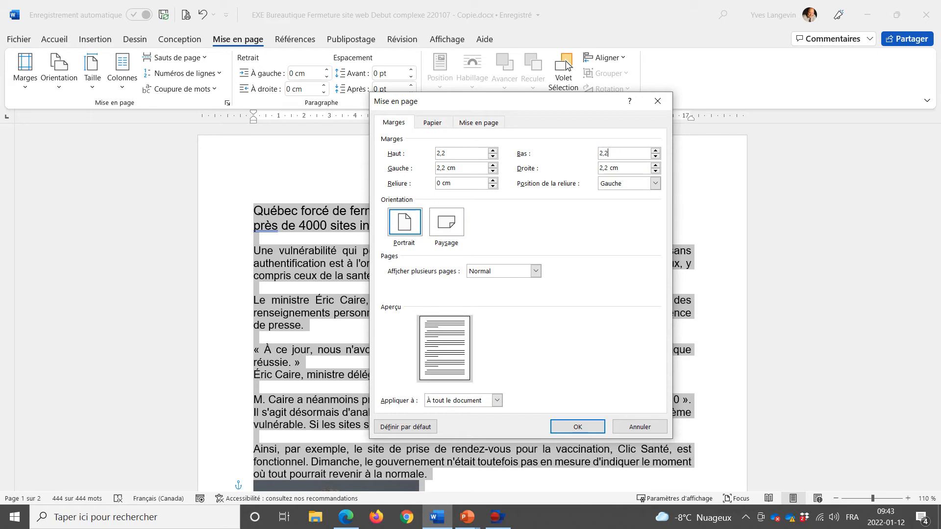
Set the left and right margins to 2.5 cm and apply the page setup to the document.
key(Tab)
text(2)
key(Tab)
text(2,)
key(Tab)
click(572, 422)
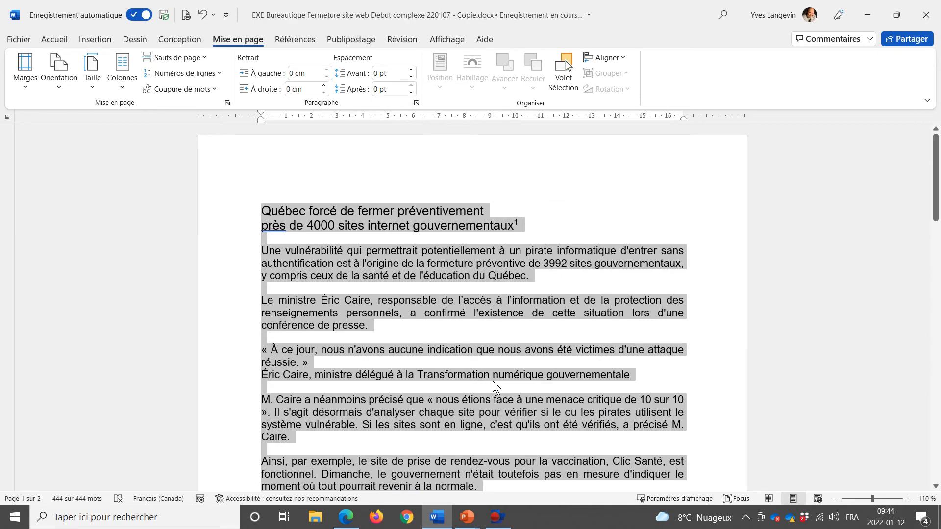
Compare the line breaks of the final paragraph, beginning "Nous exhortons", with those in the reference PDF.
scroll(421, 339, down, 10)
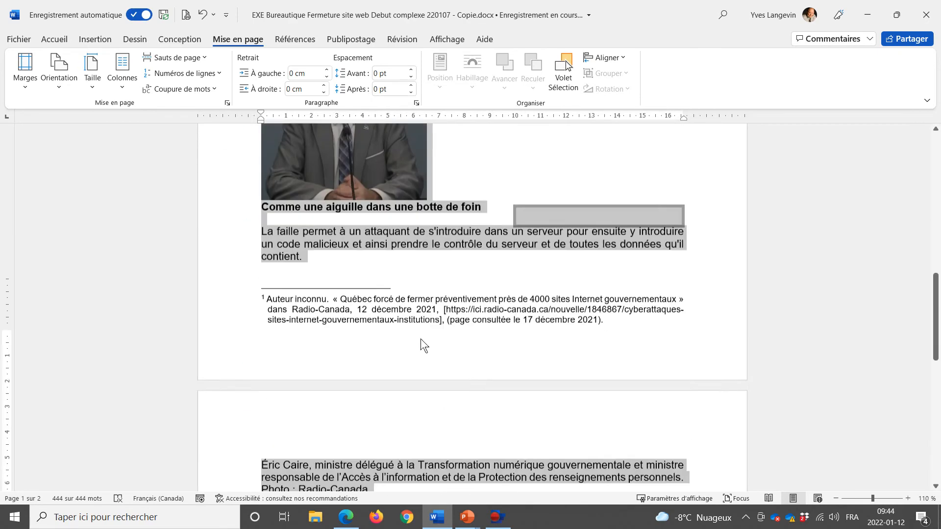
scroll(421, 339, down, 5)
click(245, 270)
drag(244, 269, 265, 295)
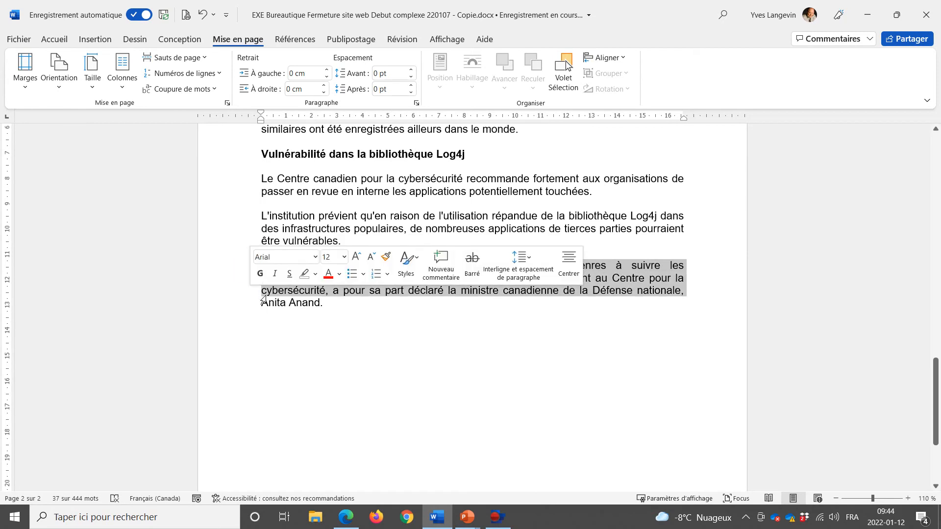
click(263, 302)
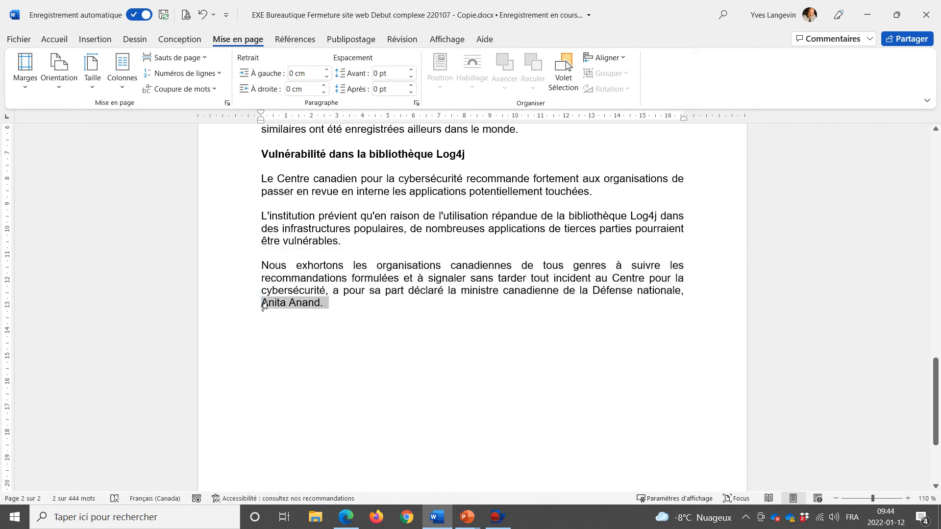
key(alt+Tab)
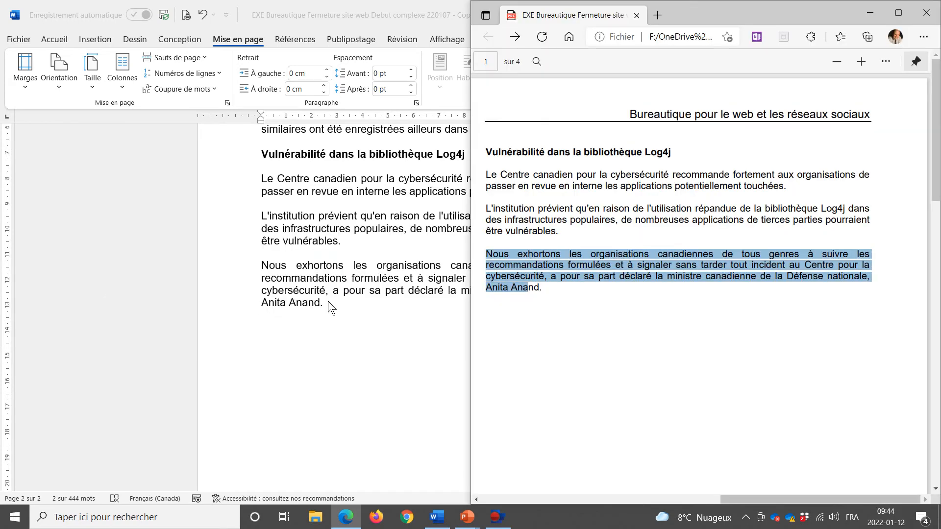
click(542, 289)
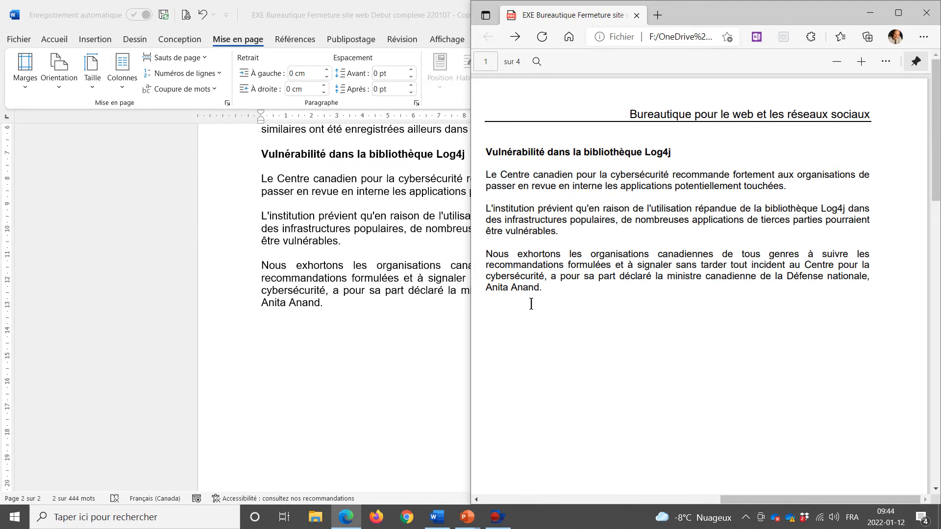
click(378, 318)
Indent the citation beginning « À ce jour » and its attribution line 1 cm on the left and about 1.09 cm on the right.
key(ctrl+Home)
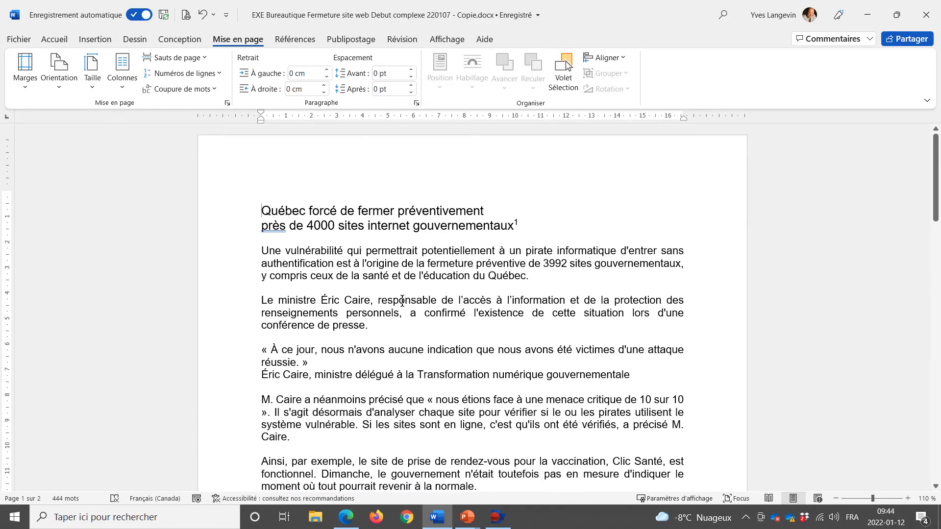
scroll(265, 332, down, 2)
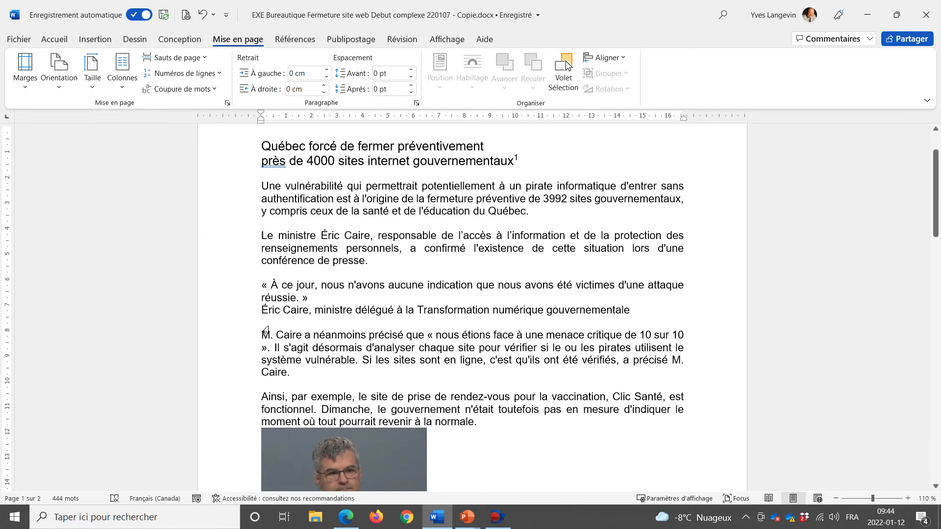
double_click(252, 288)
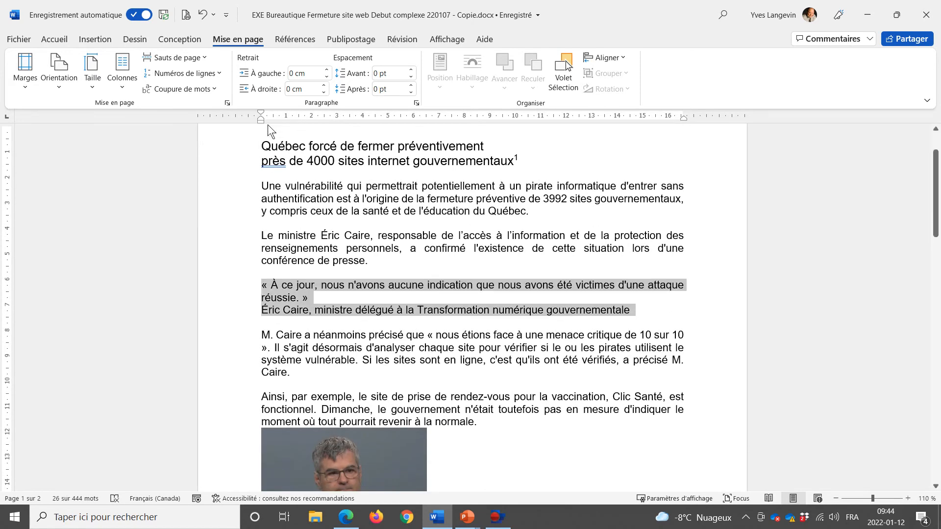
drag(260, 123, 287, 122)
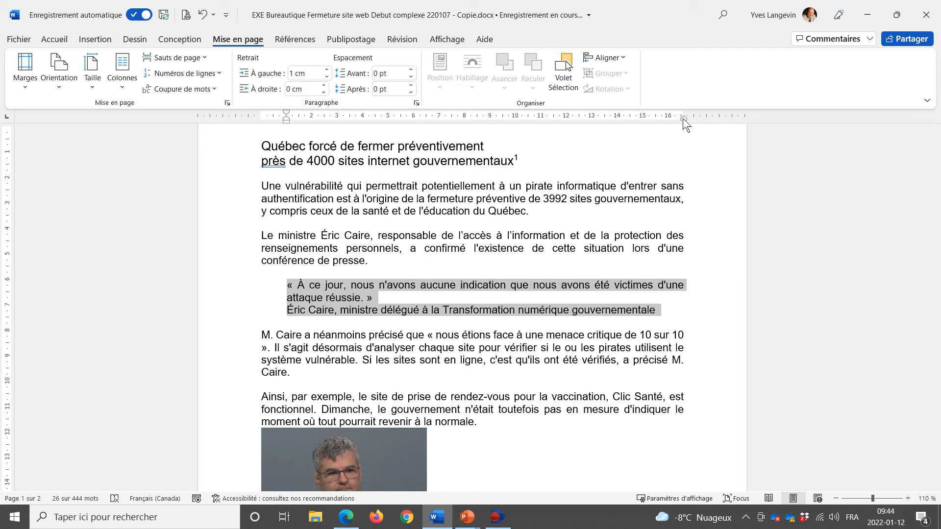
drag(684, 117, 656, 121)
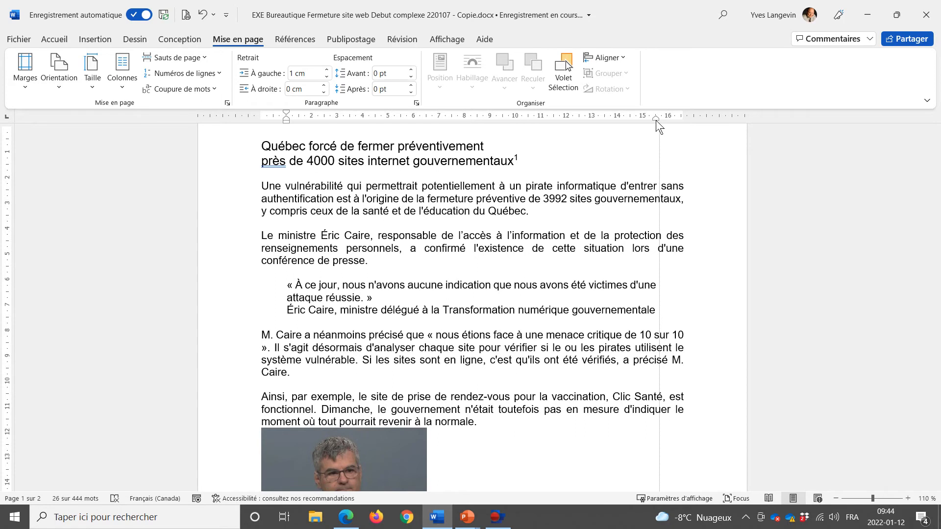
drag(656, 120, 655, 119)
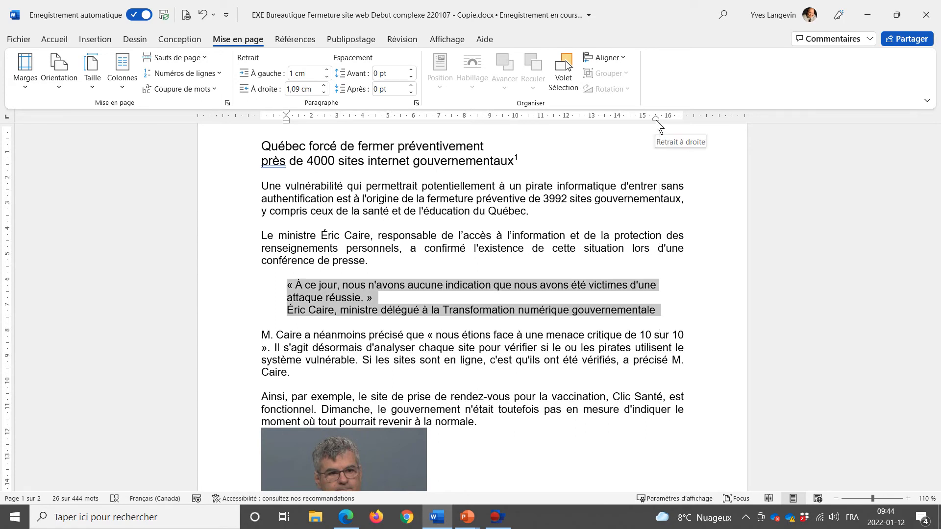
Right-align the attribution line under the first citation and reduce its font size to 10 pt.
click(227, 315)
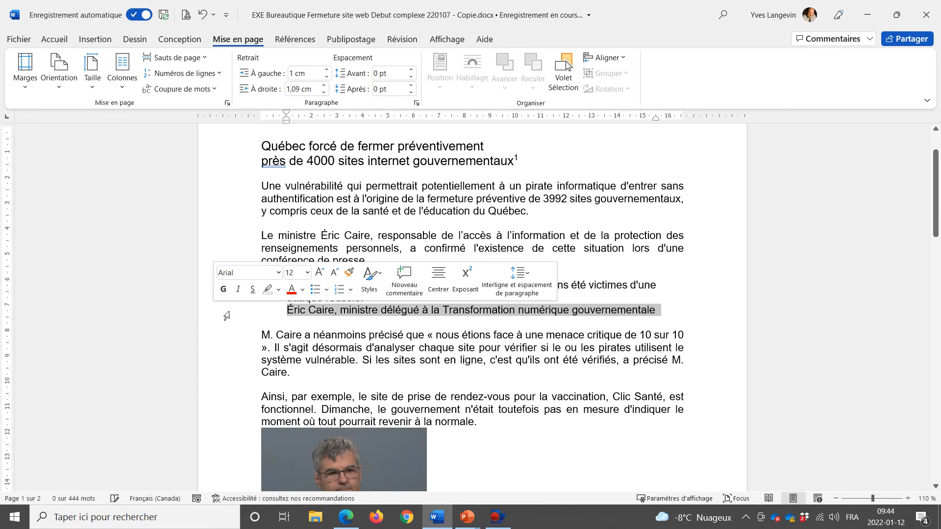
click(54, 39)
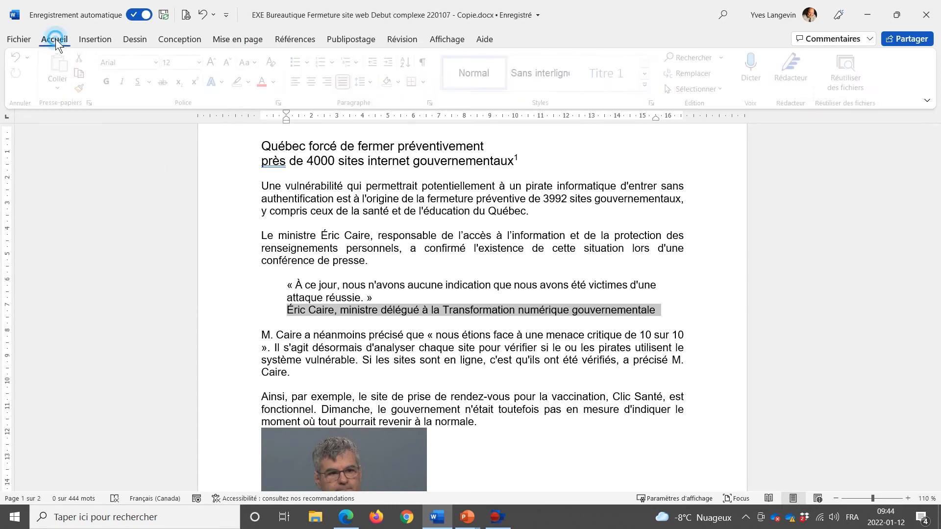
click(330, 83)
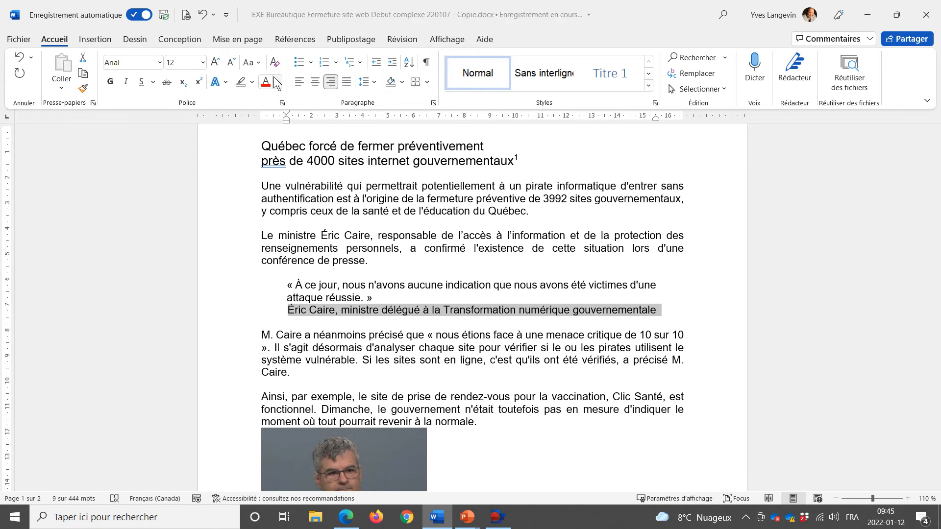
click(230, 62)
click(230, 63)
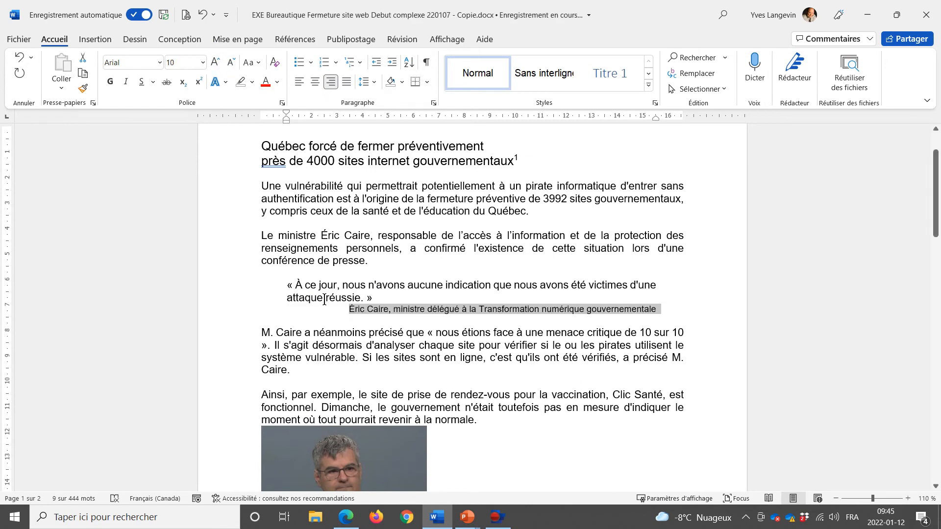
Indent the page 2 citation beginning « Il faut scanner » and its attribution line 1 cm on the left.
scroll(321, 298, down, 6)
scroll(321, 298, up, 3)
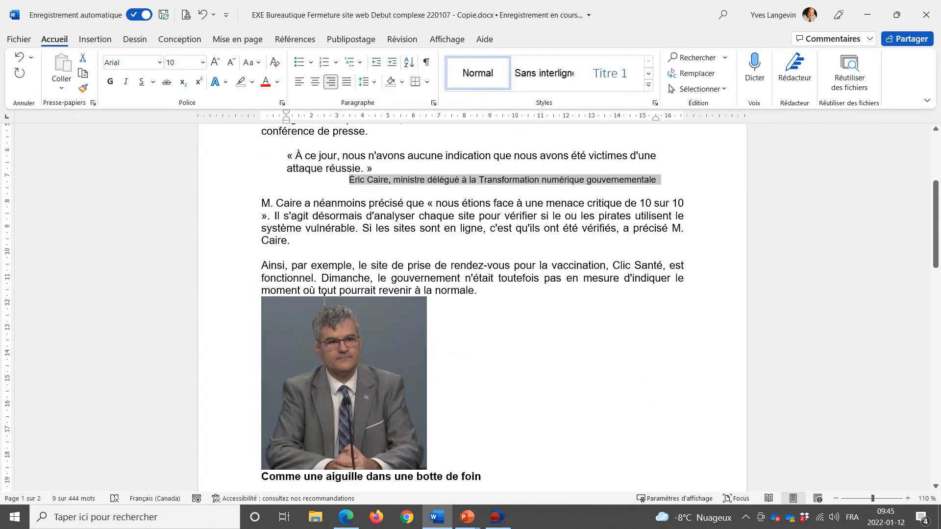
scroll(322, 298, down, 9)
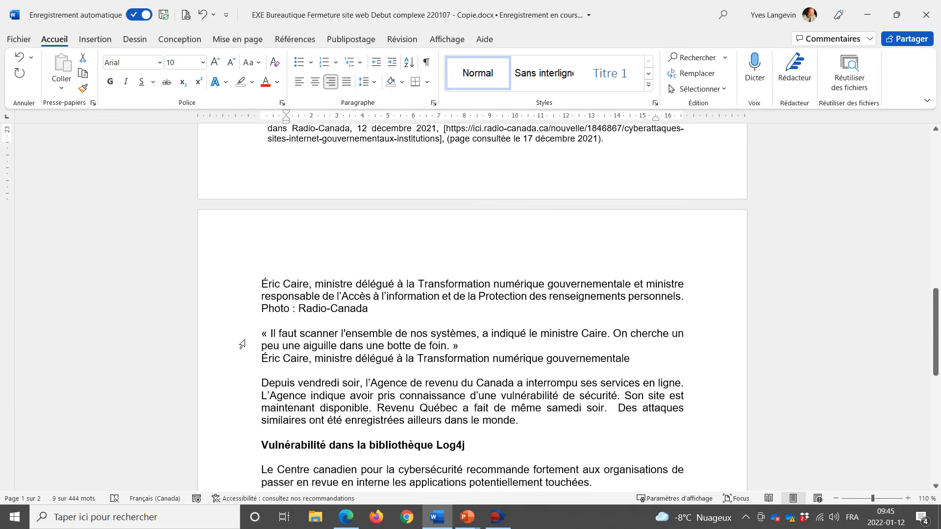
double_click(230, 343)
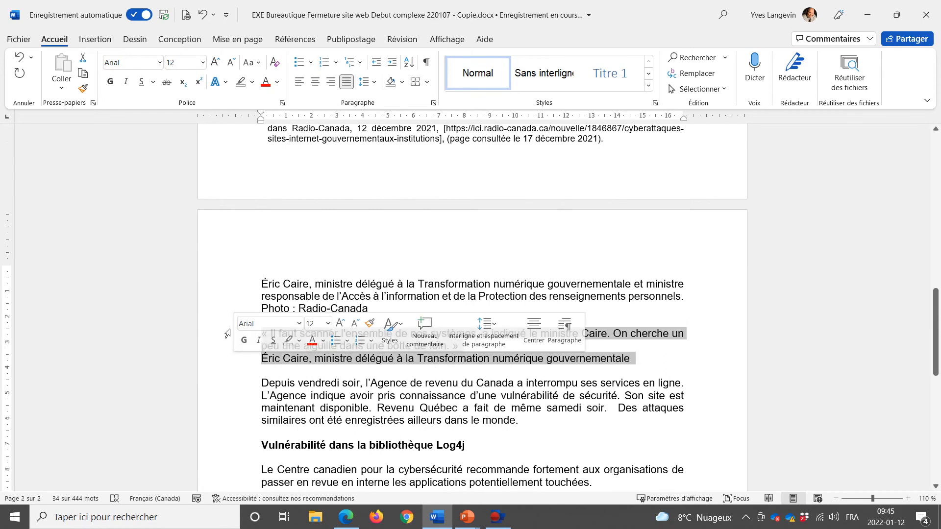
click(226, 336)
drag(213, 328, 229, 361)
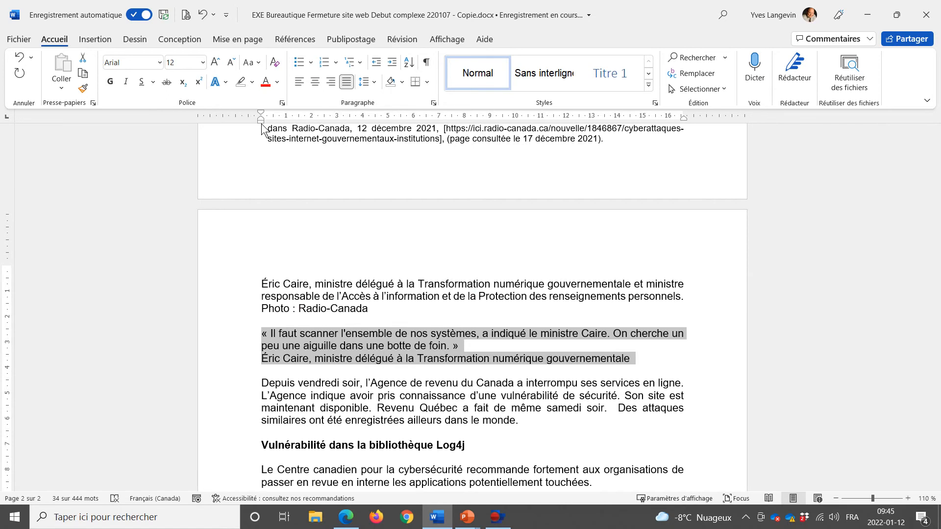
mouse_move(263, 126)
mouse_down()
mouse_move(306, 127)
mouse_move(289, 126)
mouse_up()
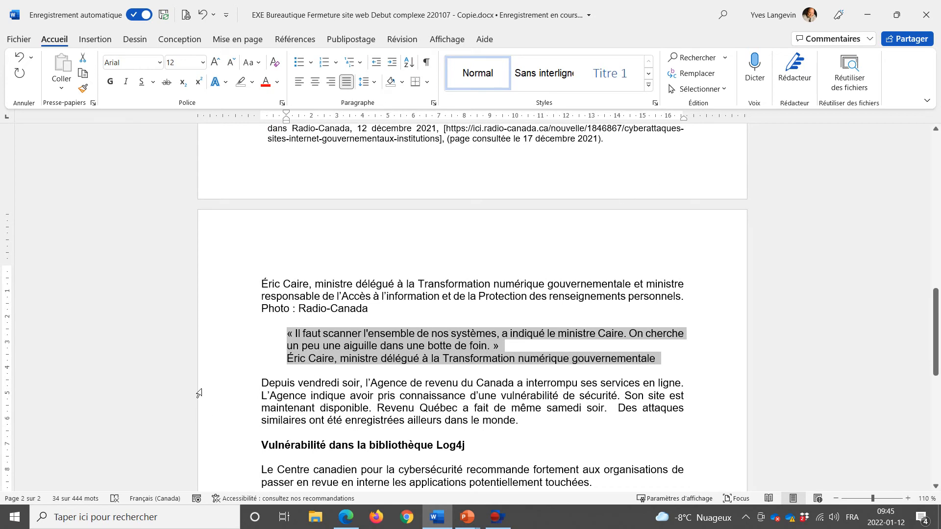
Right-align the attribution line under the « Il faut scanner » citation and reduce its font size to 10 pt.
click(219, 360)
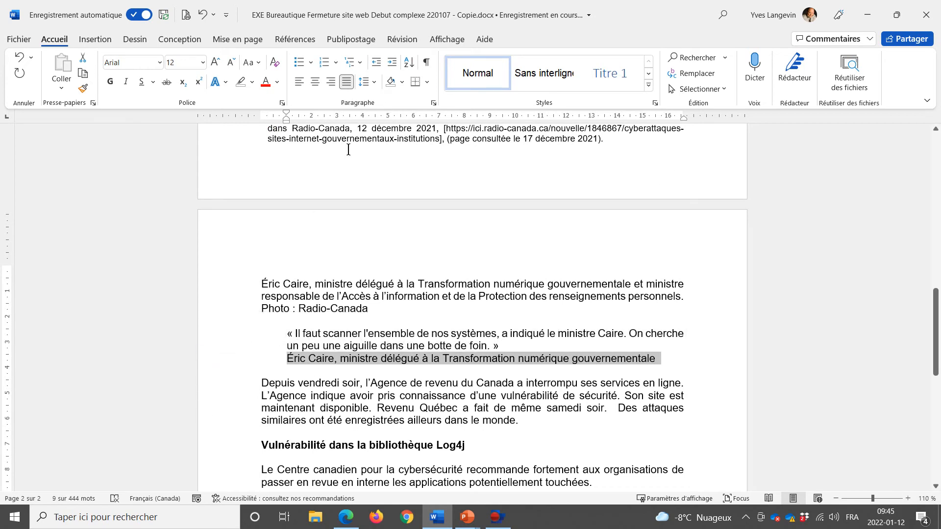
click(332, 84)
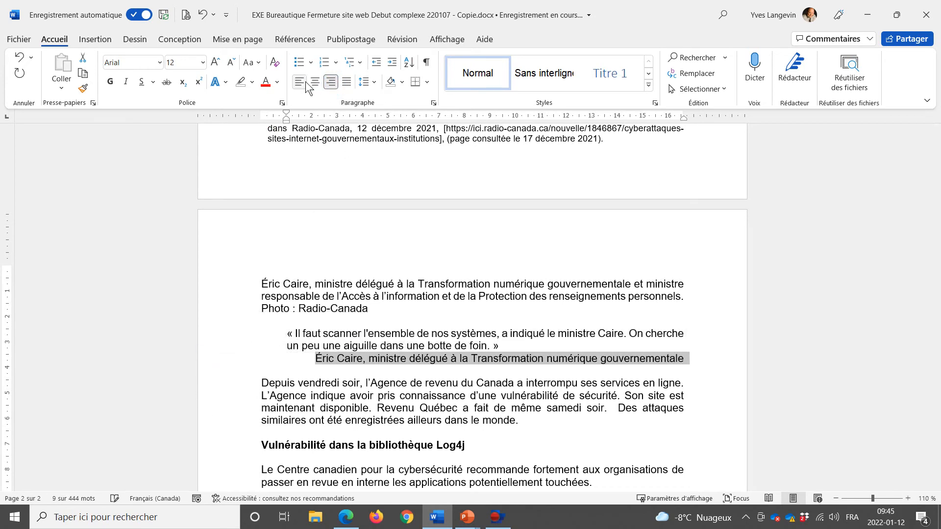
click(225, 65)
click(226, 64)
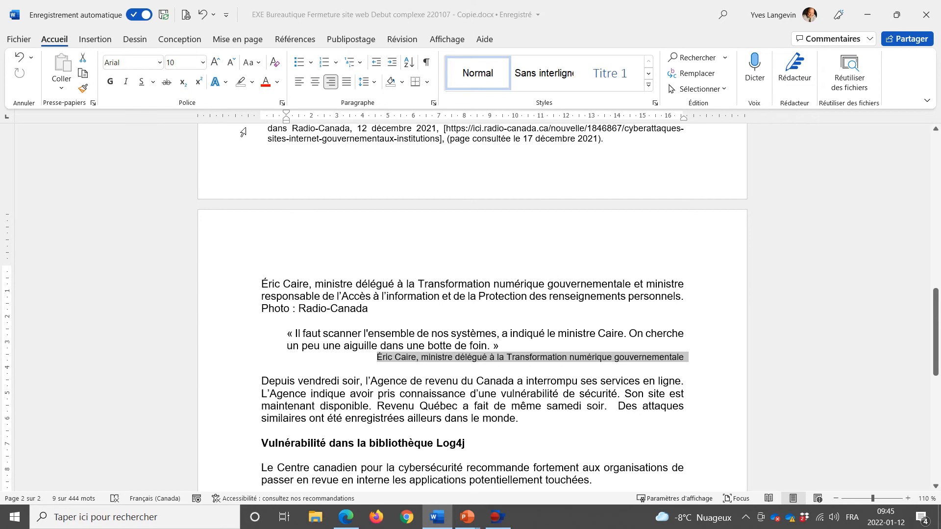
Review the image and caption specifications in the reference PDF, then return to the Word article and select the photo.
scroll(283, 231, up, 6)
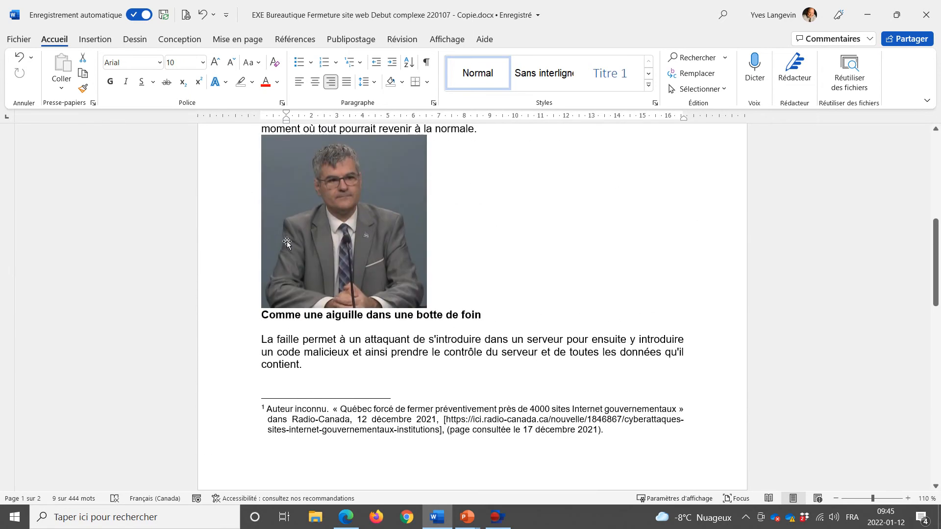
scroll(286, 242, up, 1)
key(alt+Tab)
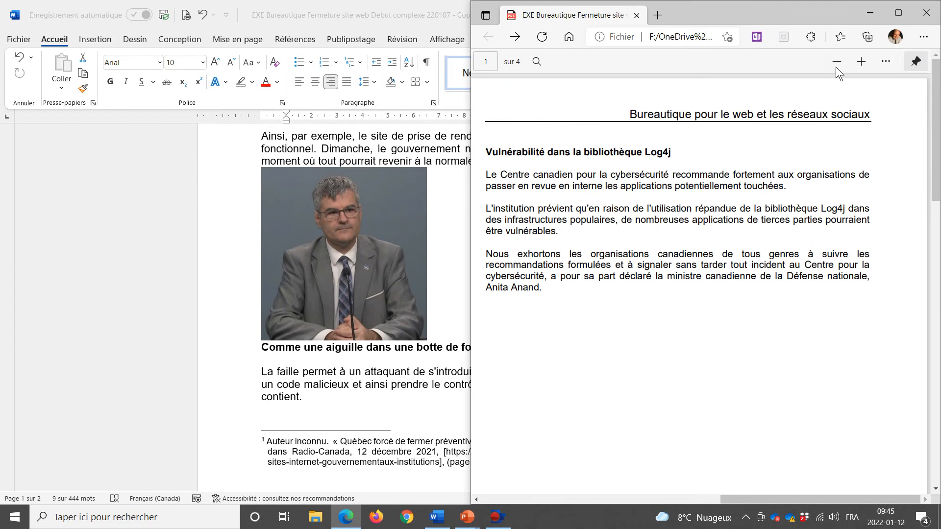
click(898, 13)
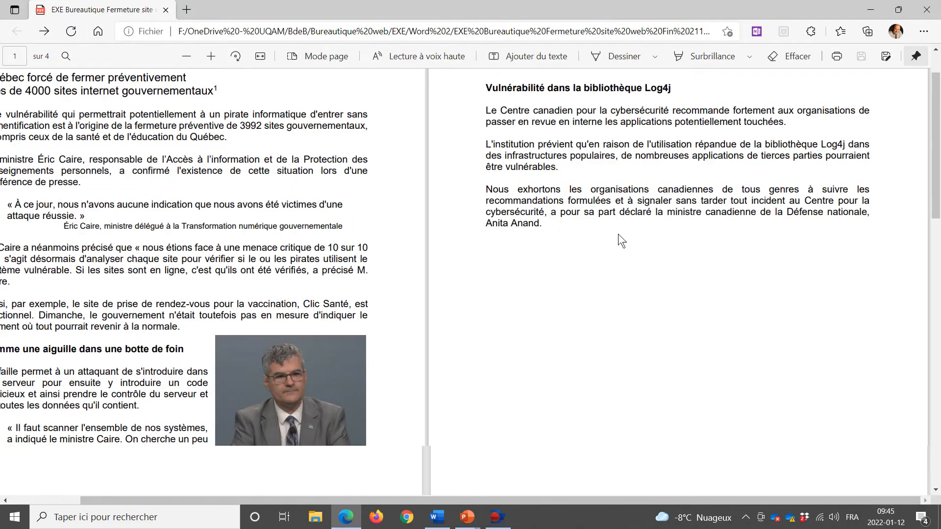
scroll(619, 234, down, 10)
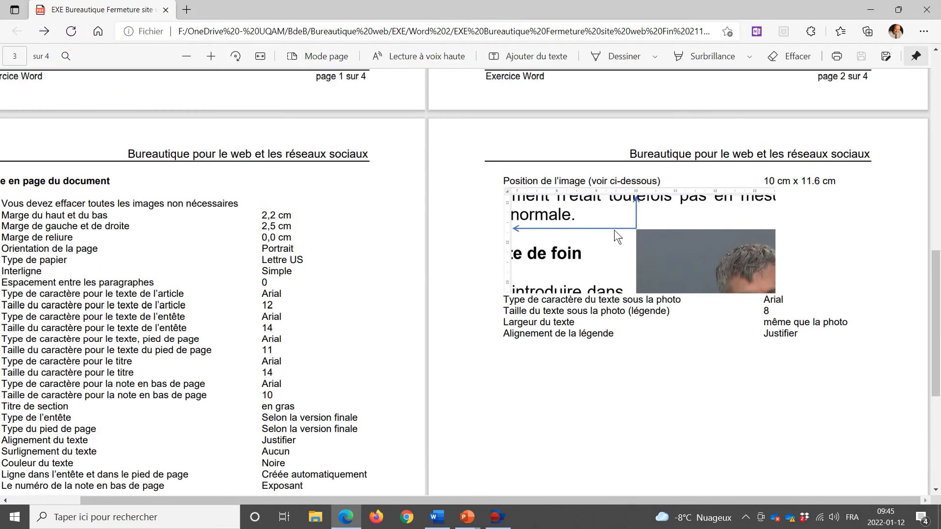
scroll(432, 306, down, 5)
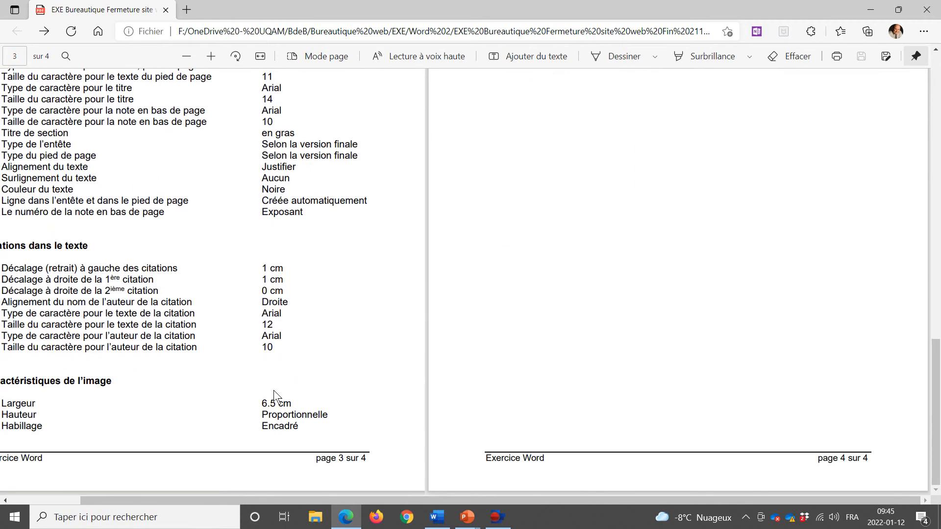
drag(310, 435, 9, 431)
right_click(27, 424)
scroll(611, 365, up, 5)
scroll(611, 366, up, 3)
scroll(641, 319, down, 3)
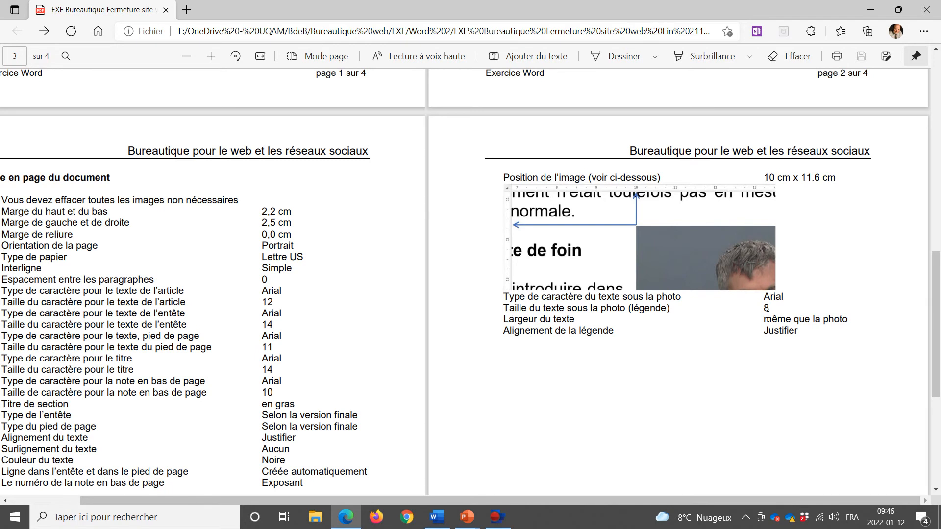
key(alt+Tab)
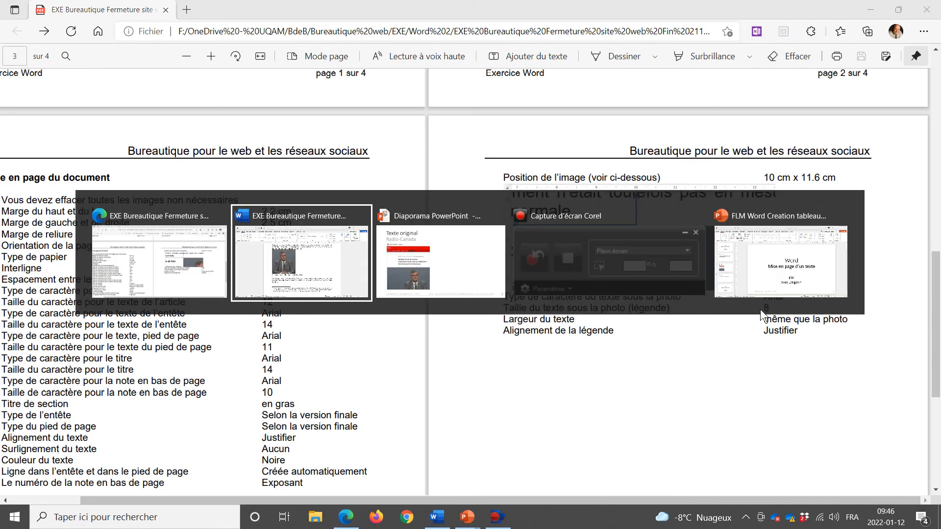
click(343, 269)
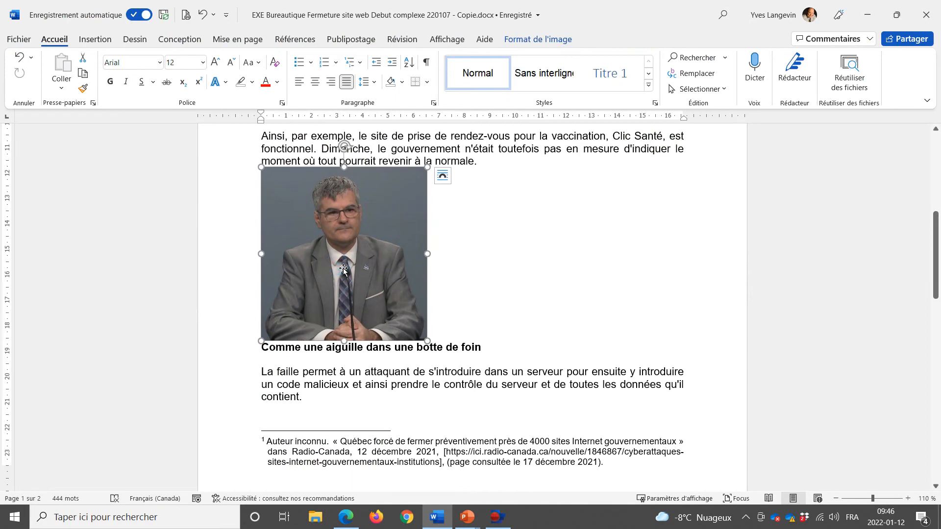
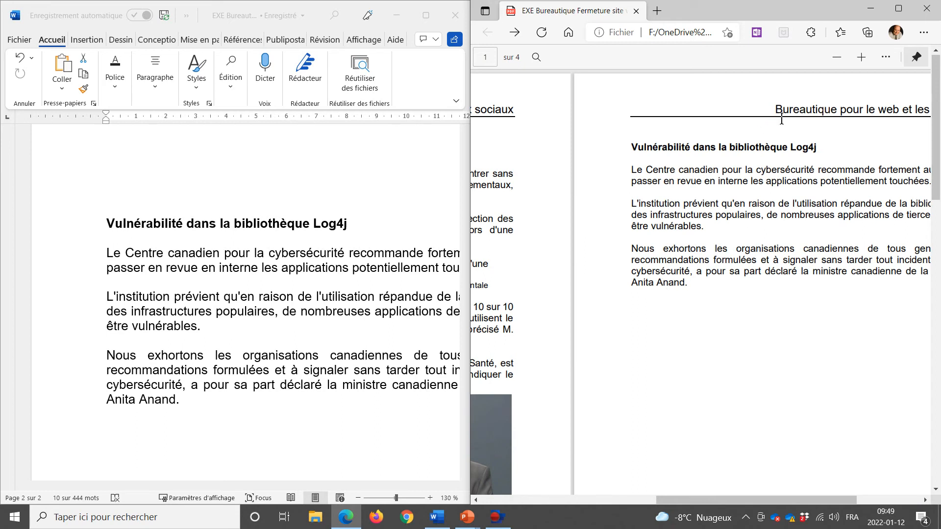
Open the page header in the Word article and enter the text « Bureautique pour le web et les réseaux sociaux ».
scroll(664, 255, up, 5)
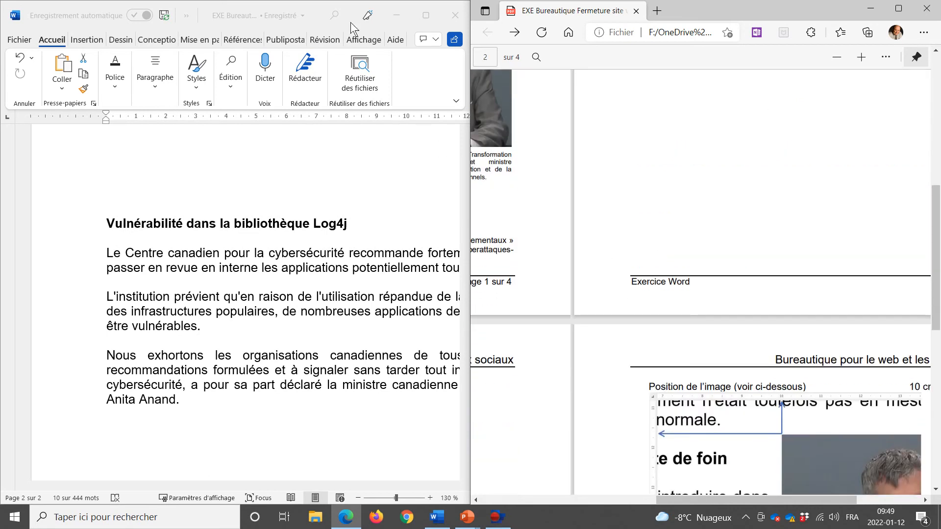
click(426, 15)
scroll(509, 261, up, 15)
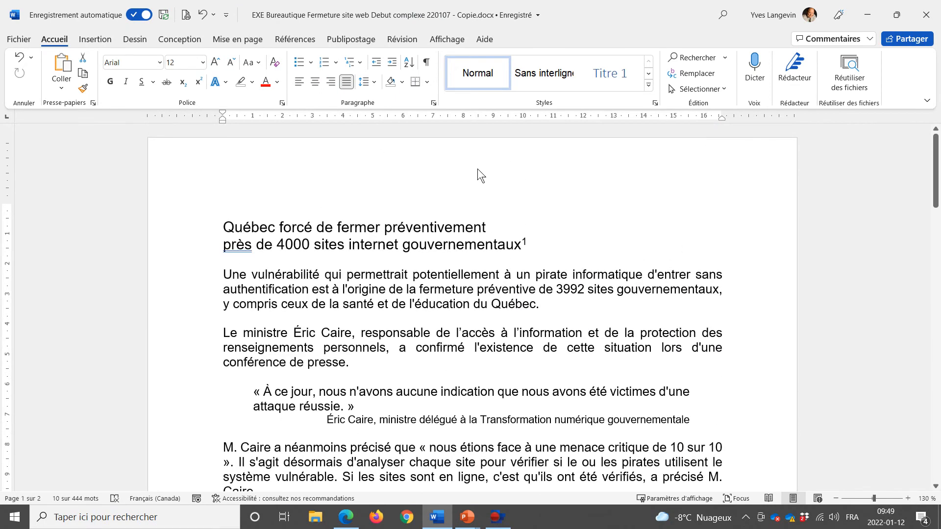
double_click(478, 169)
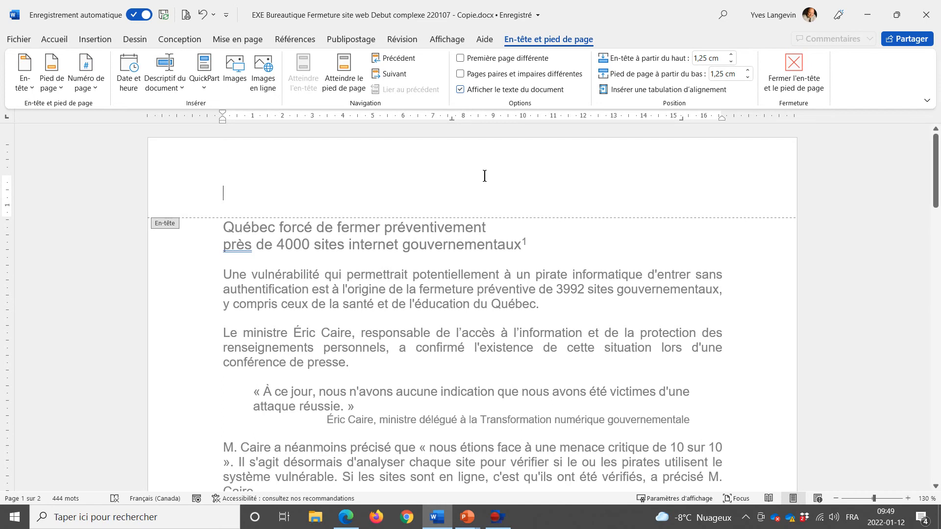
text(Burau)
key(BackSpace)
key(BackSpace)
text(euta)
key(BackSpace)
key(BackSpace)
key(BackSpace)
text(autique o)
key(BackSpace)
text(pour le )
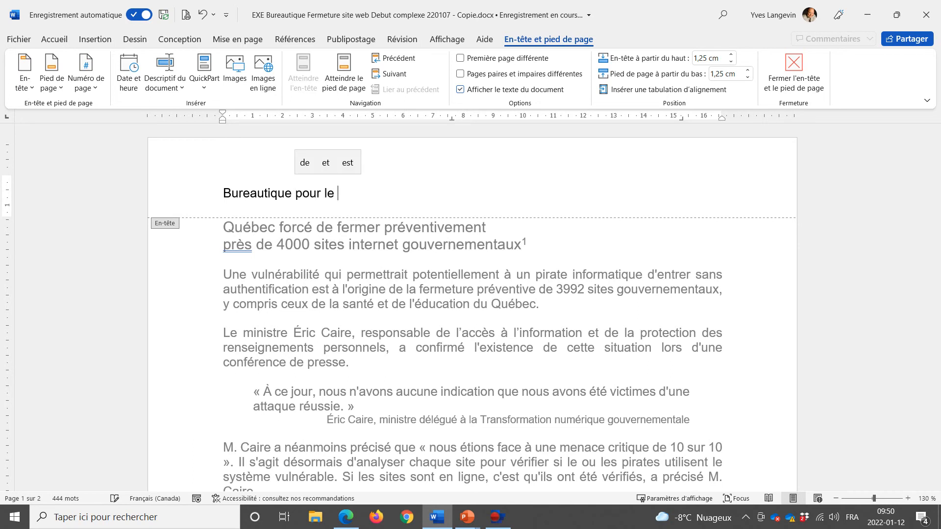
text(web et les réseaux soc)
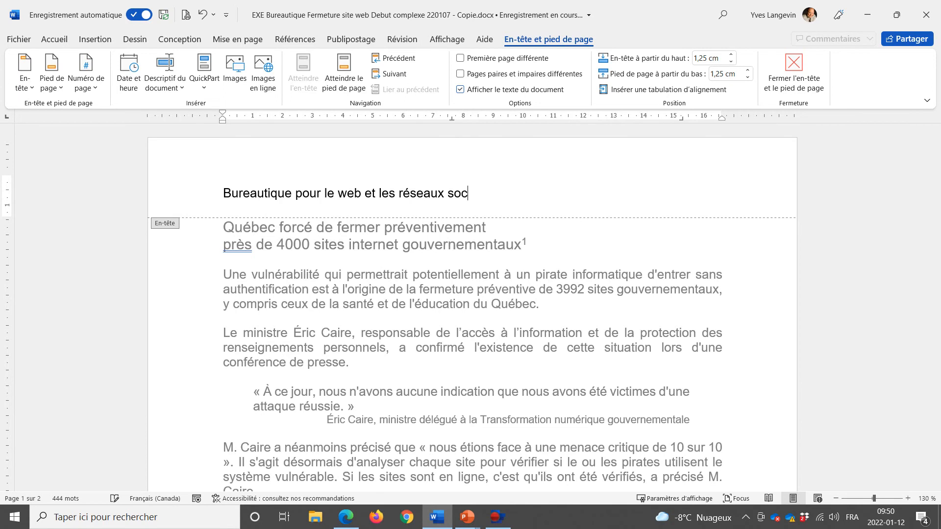
text(iaux)
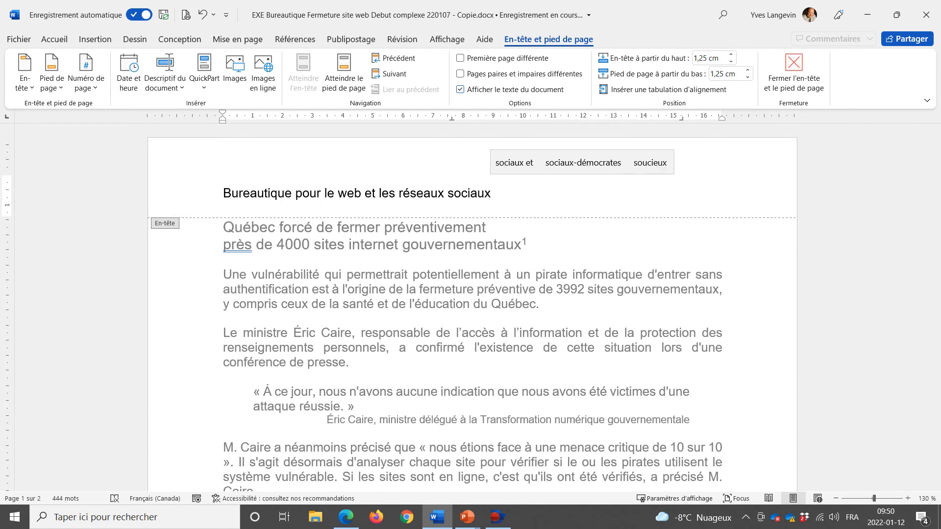
Insert an automatic horizontal line across the page beneath the header text.
key(Return)
text(------------------------)
key(Return)
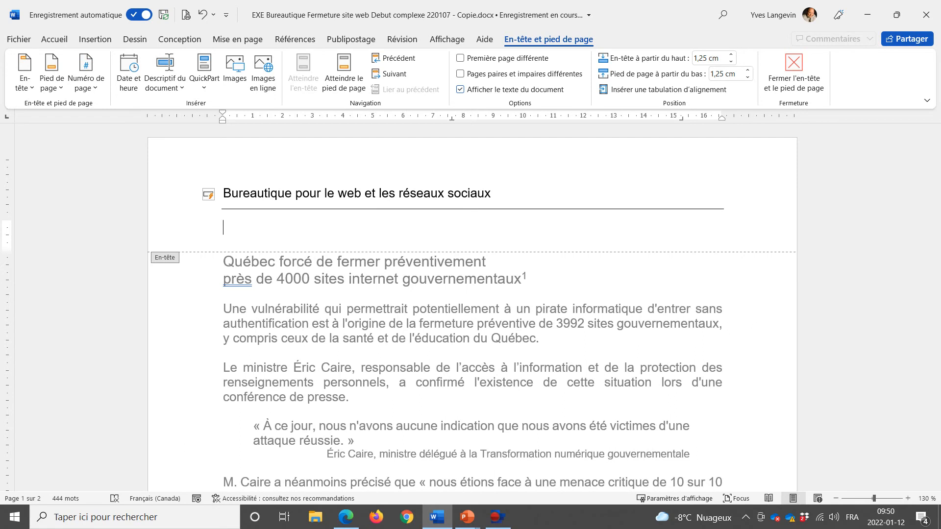
Right-align all the header's paragraphs and set their font size to 14 pt.
drag(167, 191, 187, 242)
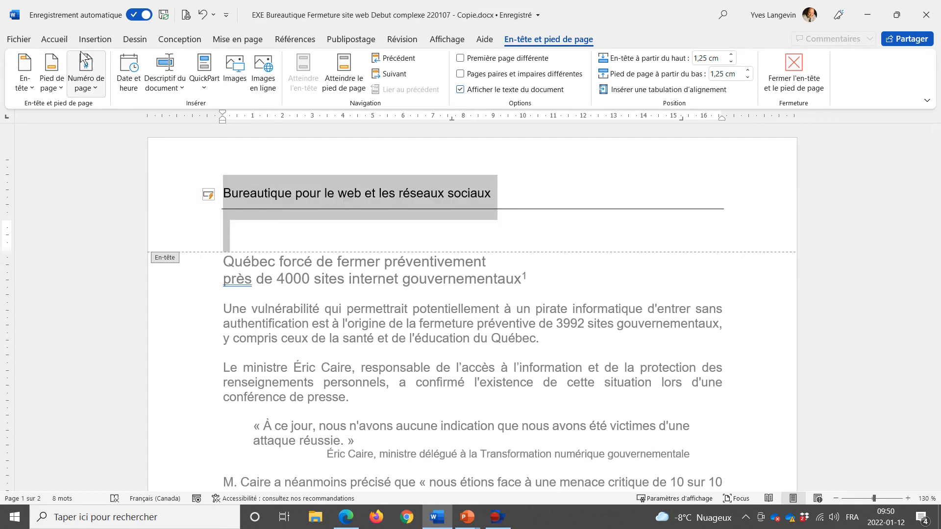
click(66, 39)
click(328, 87)
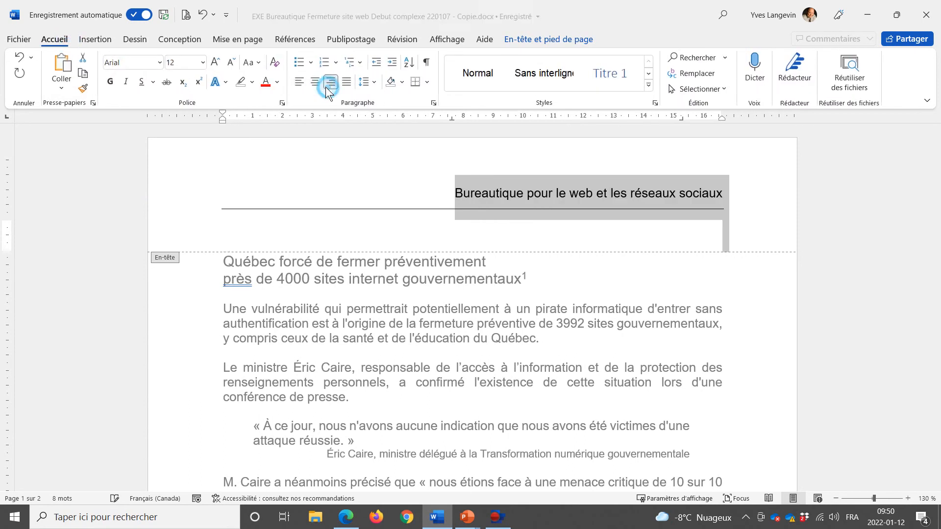
click(216, 62)
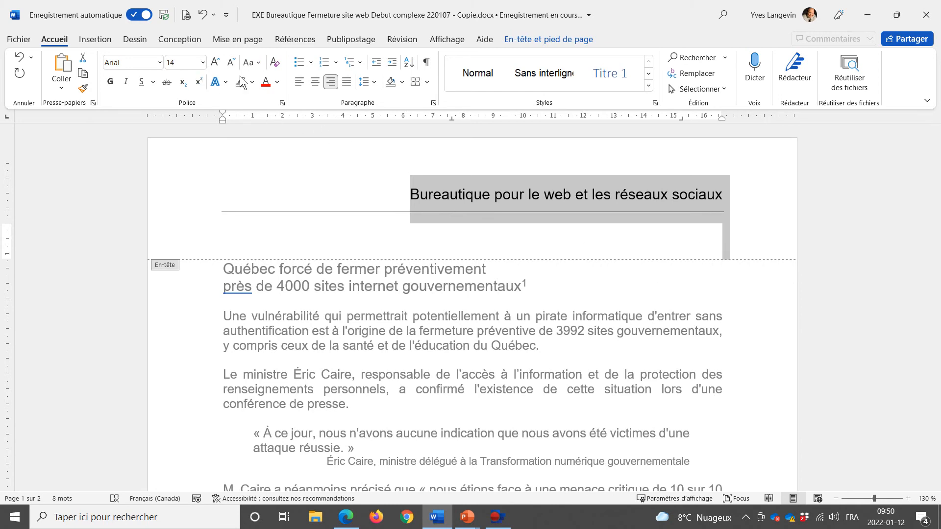
Set the header paragraphs' spacing before and after to 0 and their line spacing to Simple.
click(230, 43)
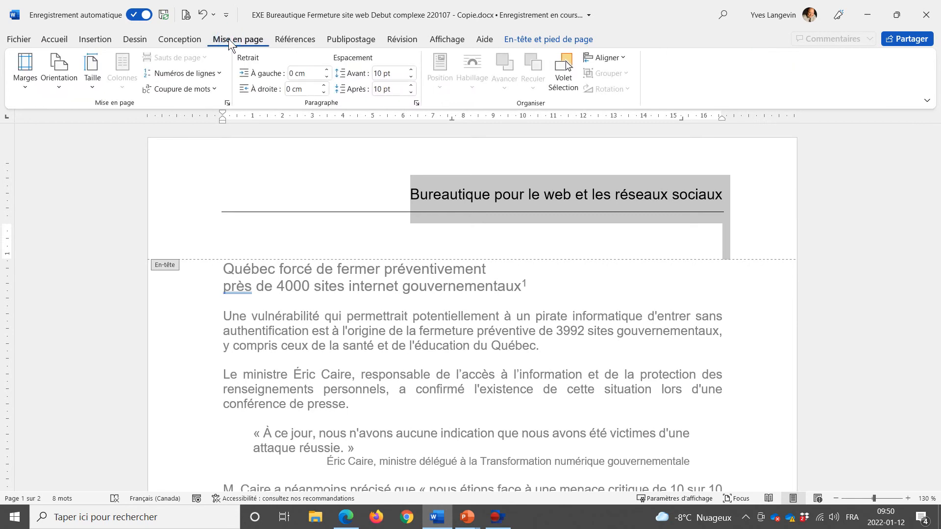
click(227, 103)
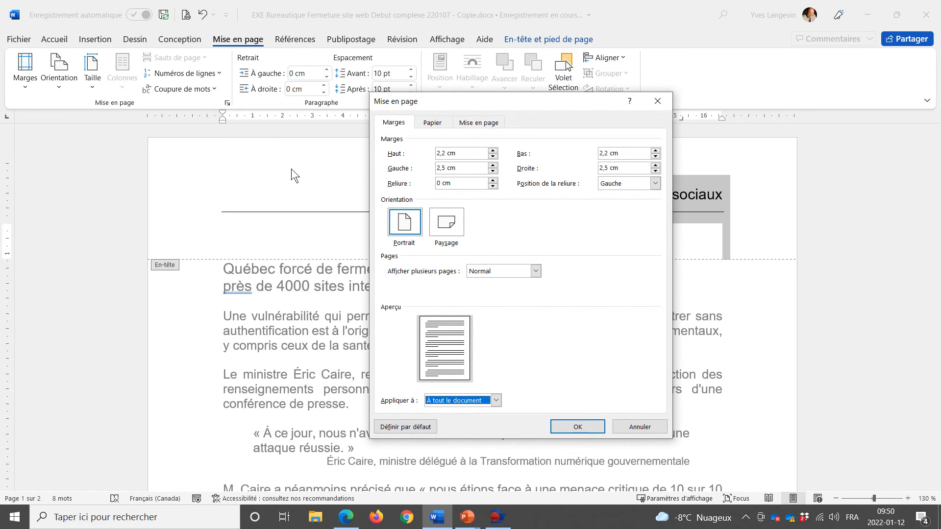
click(648, 427)
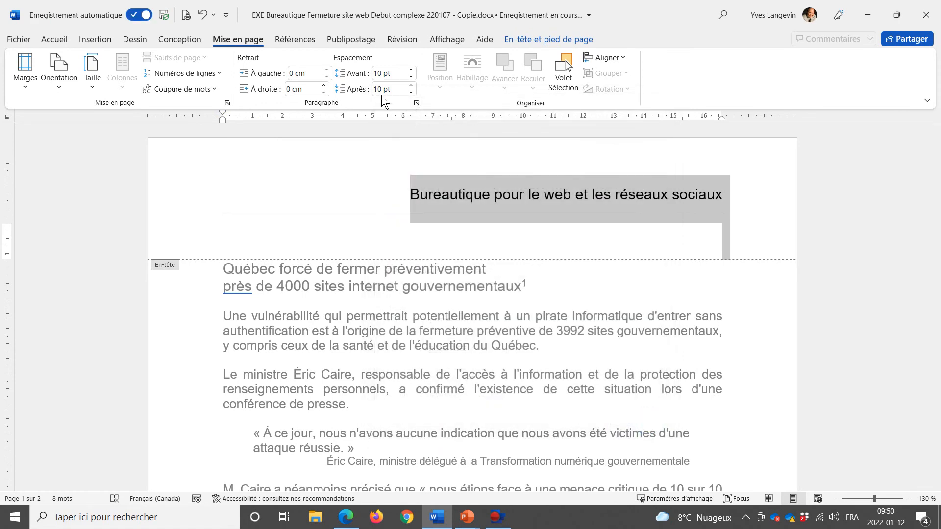
click(417, 104)
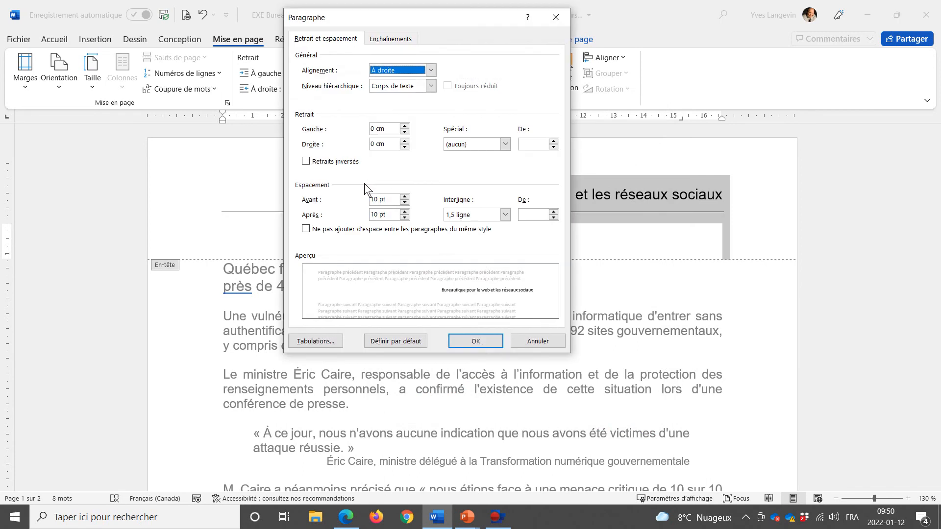
drag(394, 201, 329, 193)
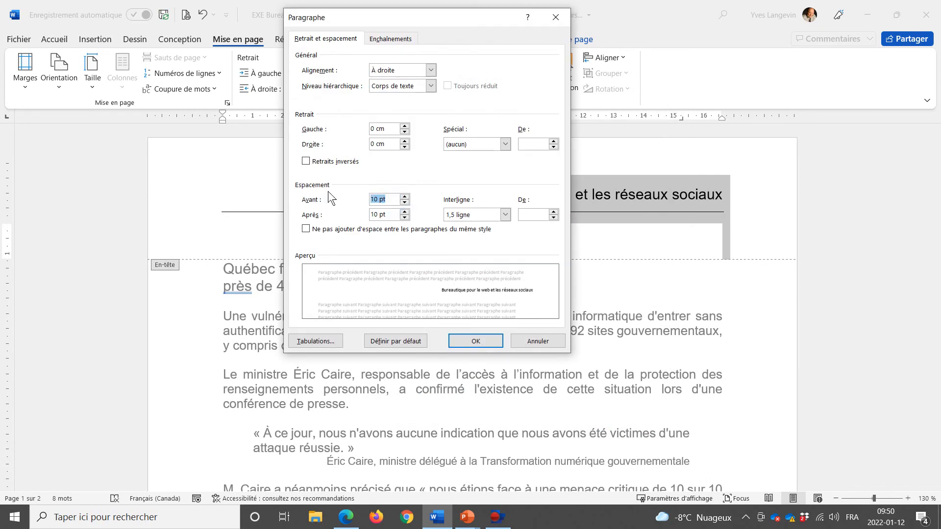
text(0)
drag(394, 215, 351, 216)
text(0)
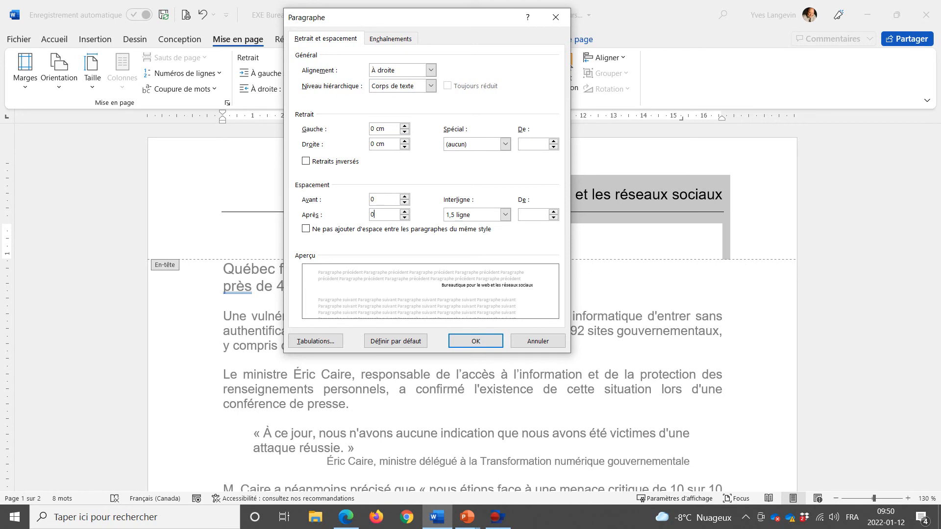
click(505, 214)
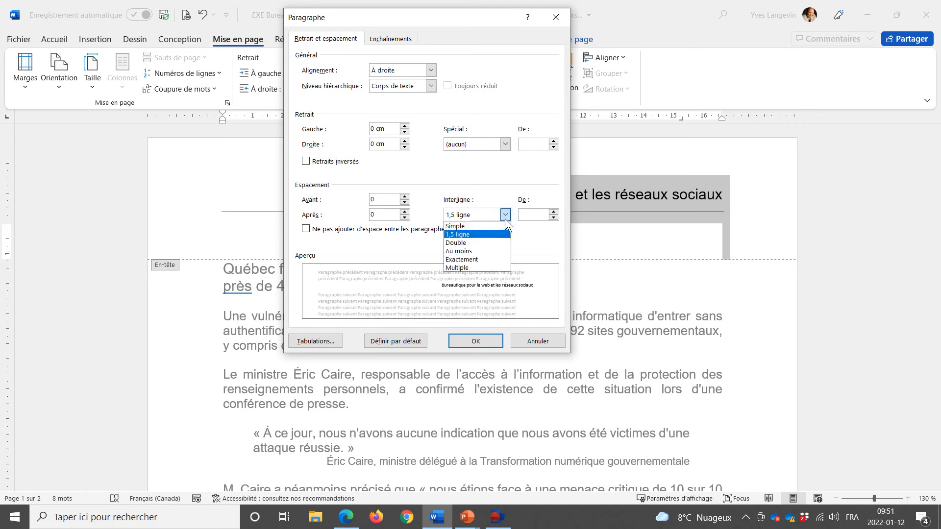
click(488, 227)
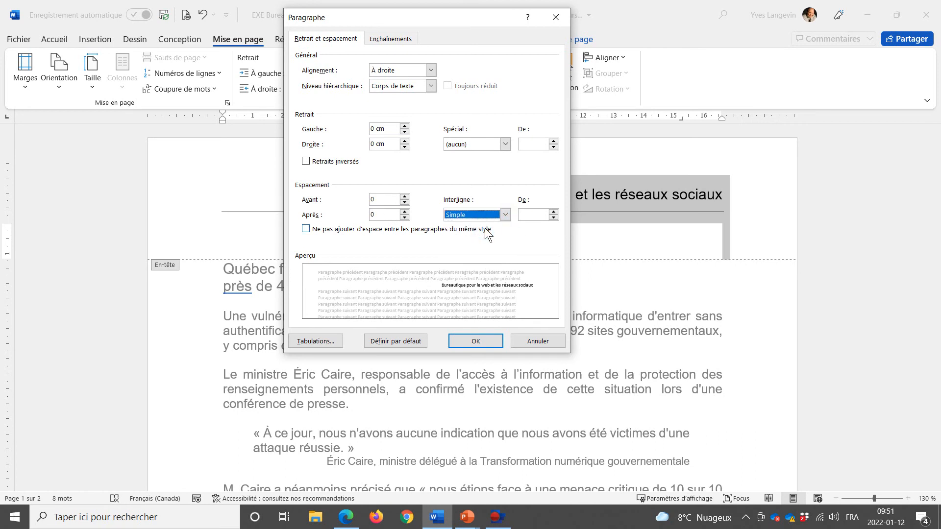
click(475, 346)
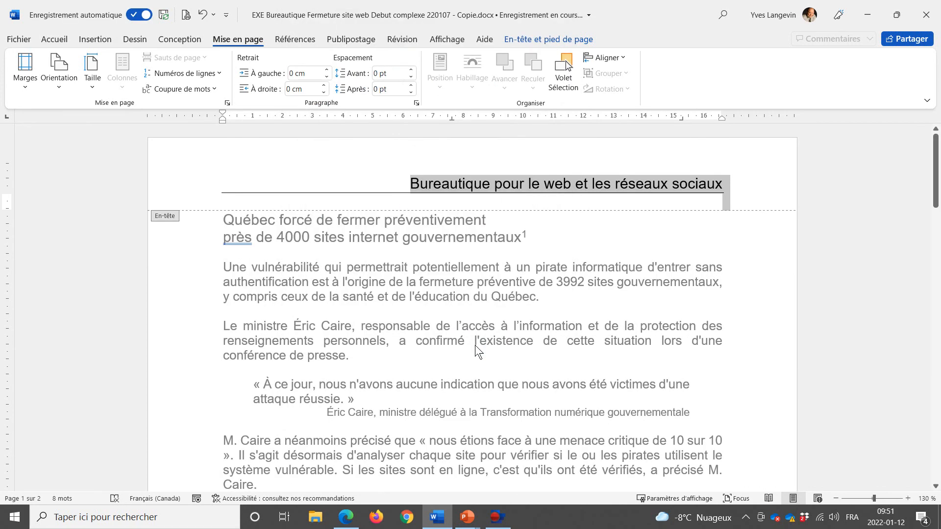
Switch to the reference PDF and examine the line spacing and paragraph spacing specifications in its page layout list.
key(alt+Tab)
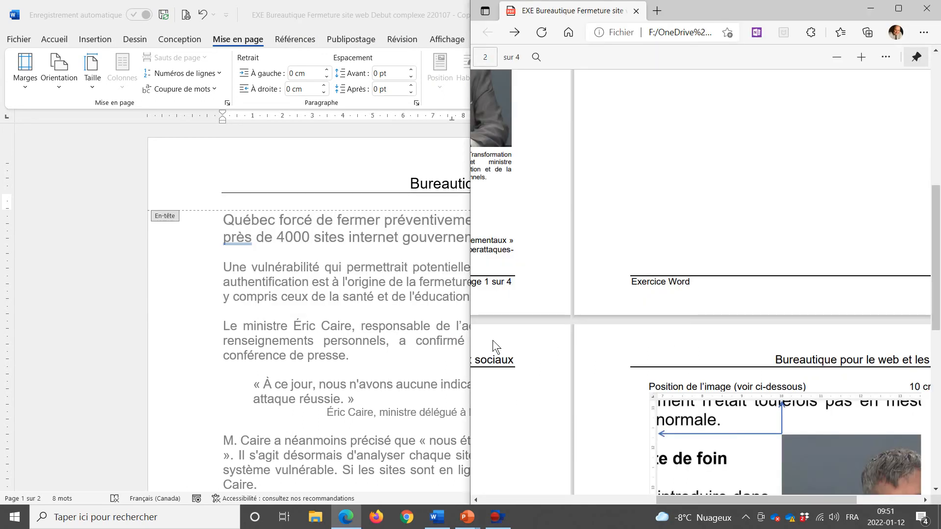
click(897, 7)
scroll(486, 217, down, 5)
scroll(486, 218, down, 1)
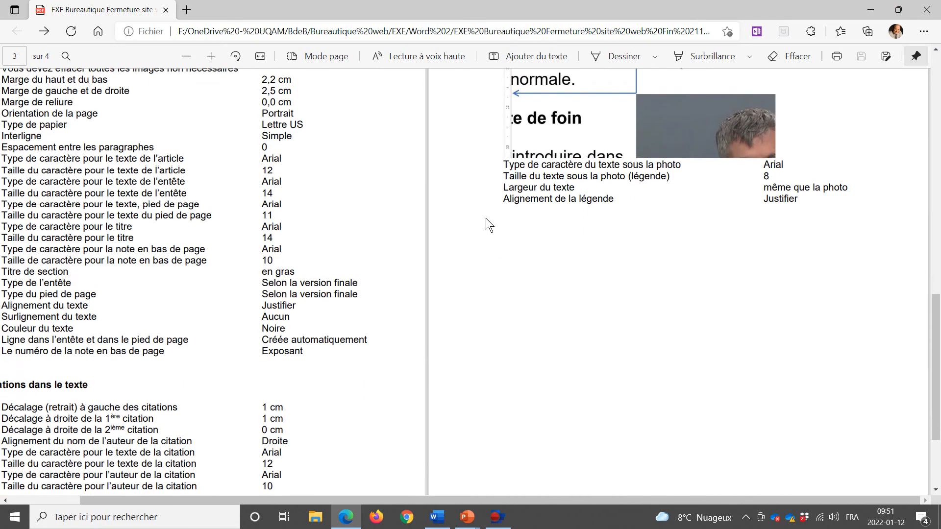
drag(496, 499, 429, 499)
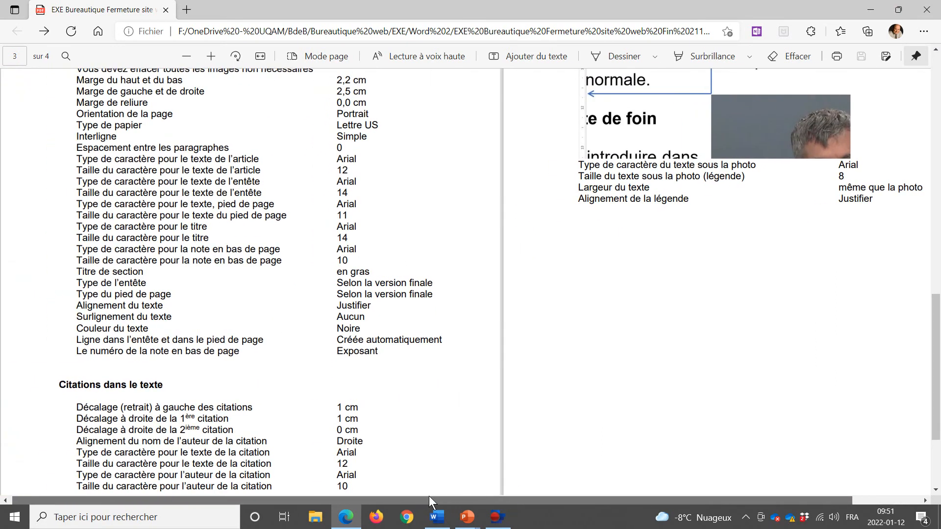
scroll(374, 365, up, 1)
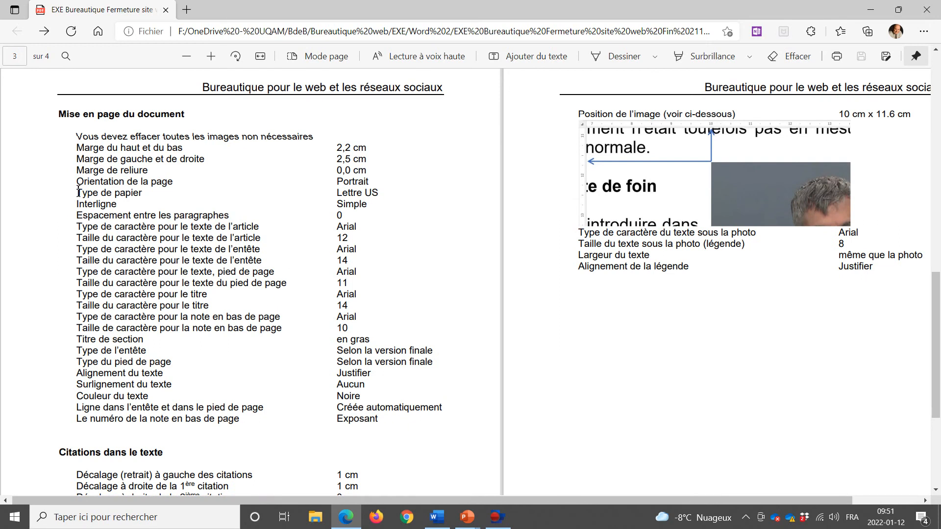
drag(77, 205, 117, 205)
drag(299, 212, 355, 220)
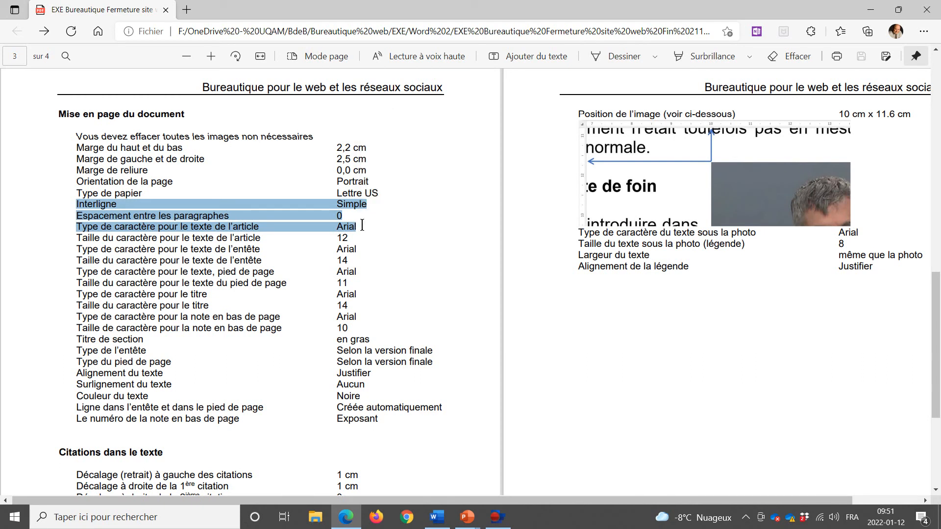
Switch back to the Word document, enter "Exercice Word" in the page footer, and advance to the footer's right tab stop.
key(alt+Tab)
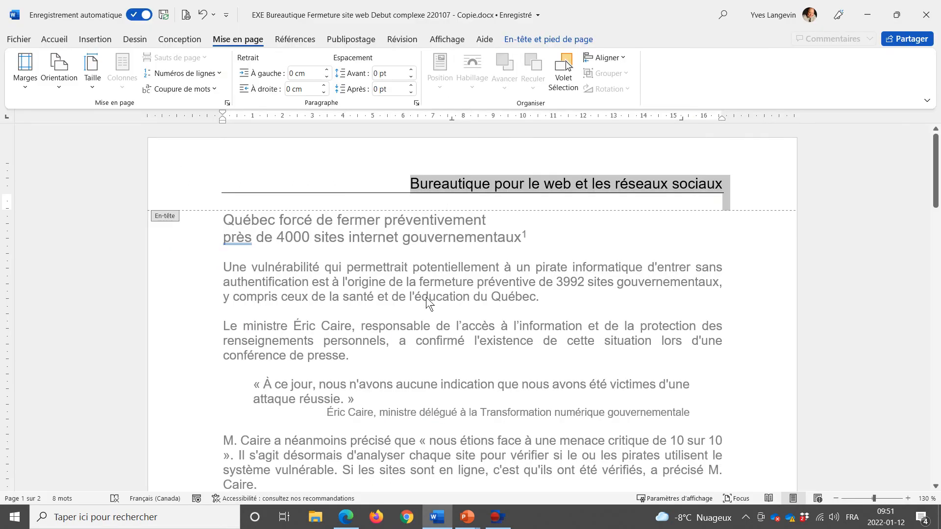
scroll(426, 297, down, 10)
click(426, 313)
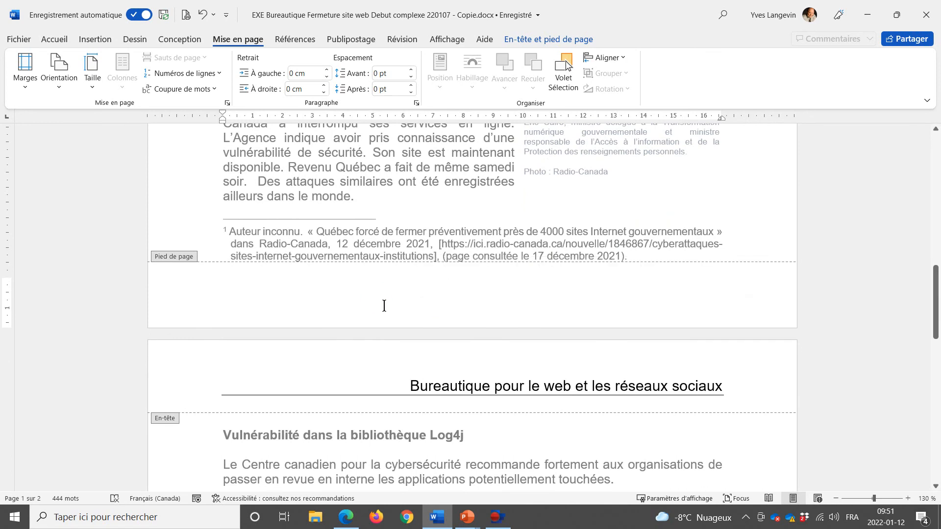
text(Exercice )
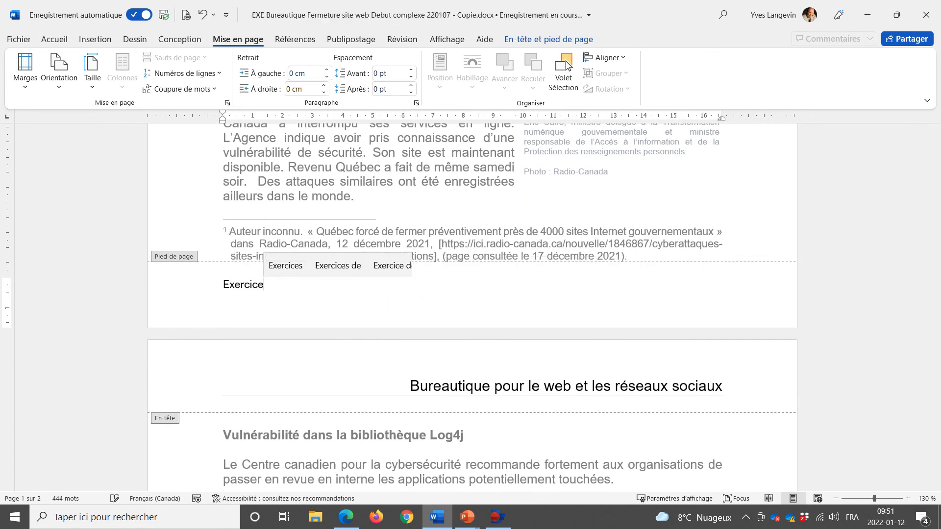
text(Word)
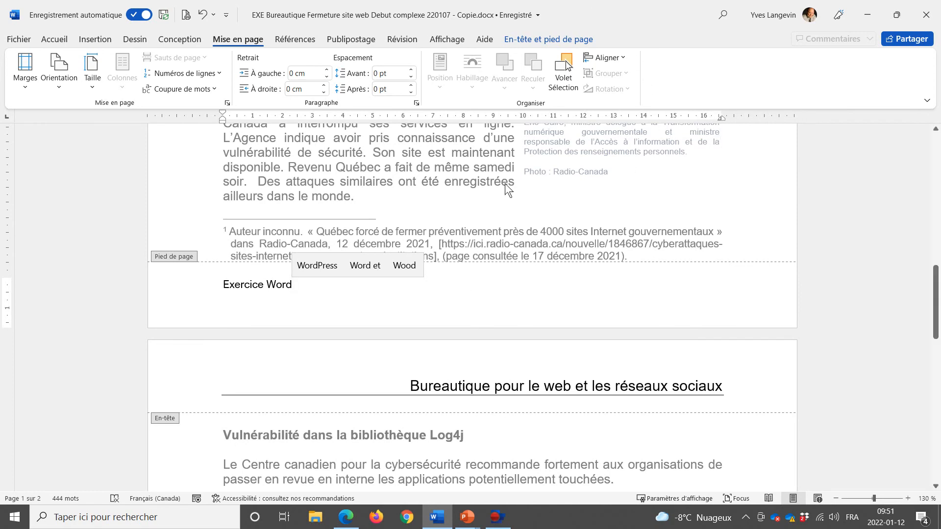
key(Tab)
key(Tab)
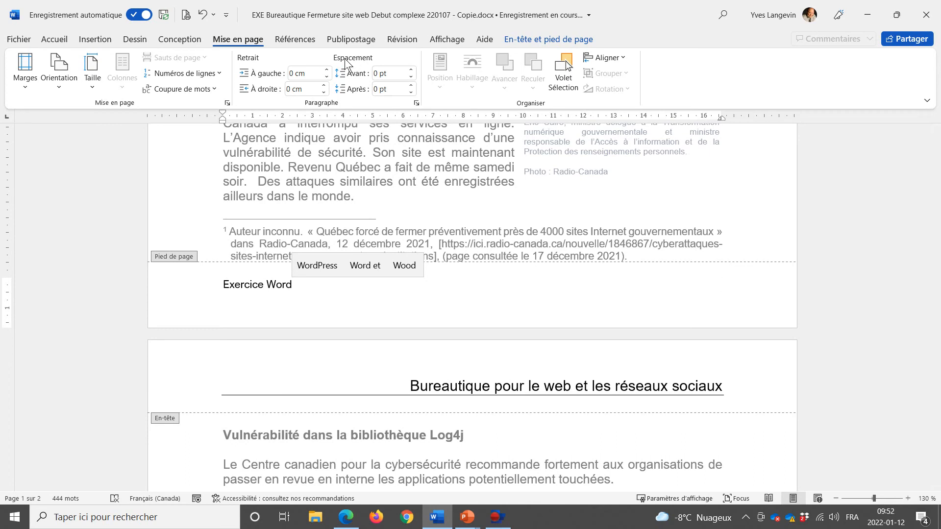
click(91, 38)
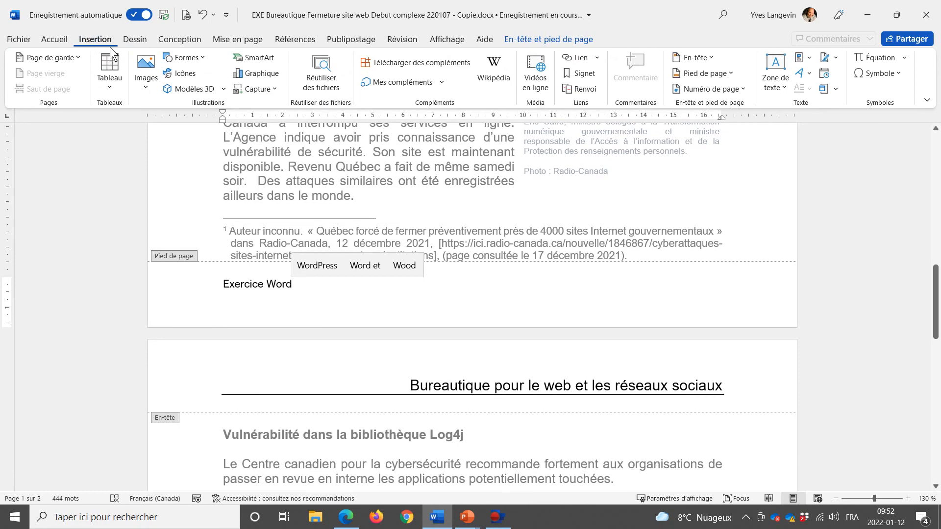
click(738, 90)
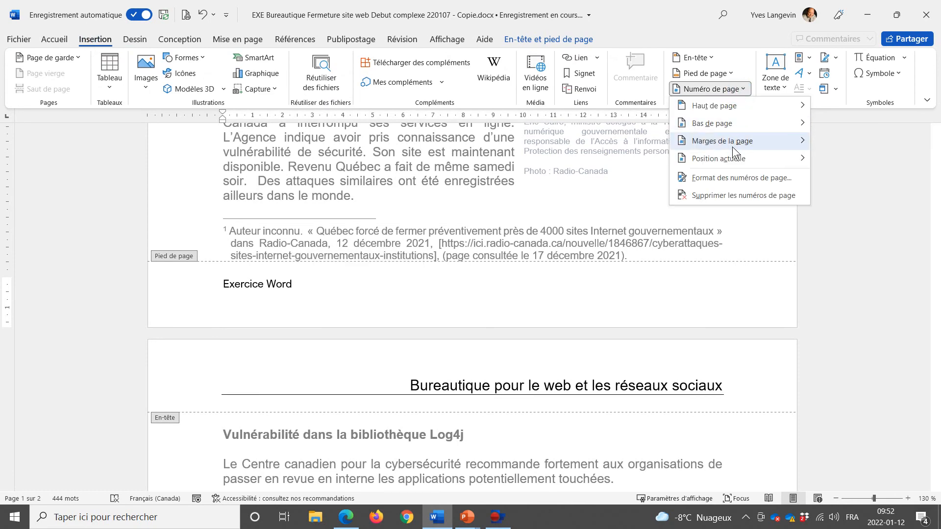
mouse_move(727, 166)
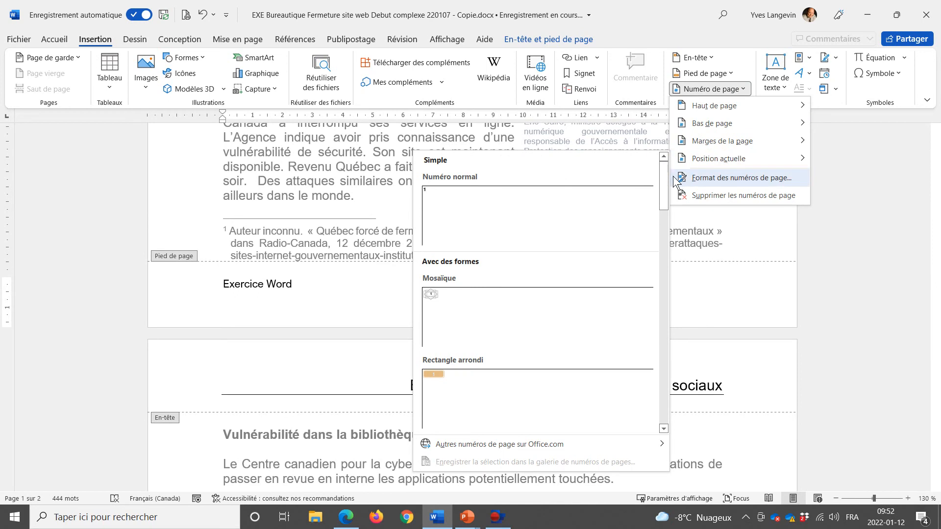
click(730, 178)
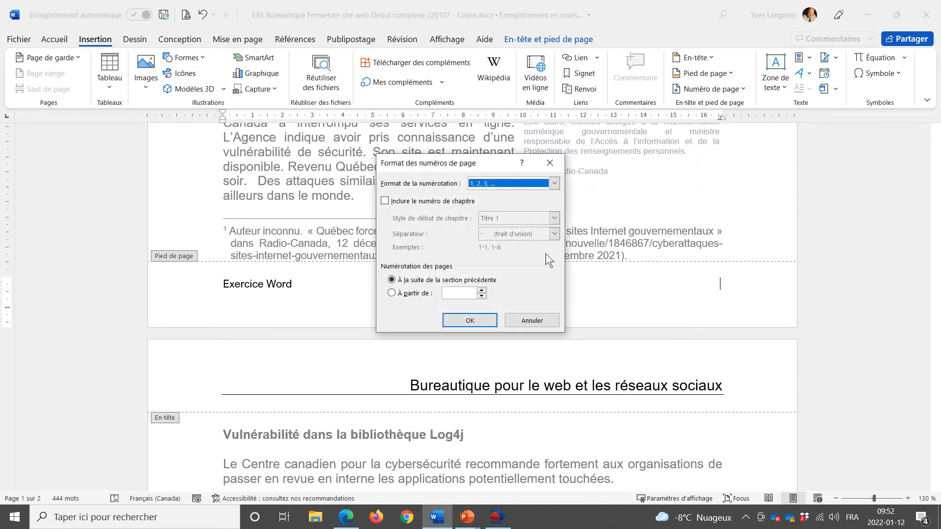
click(539, 321)
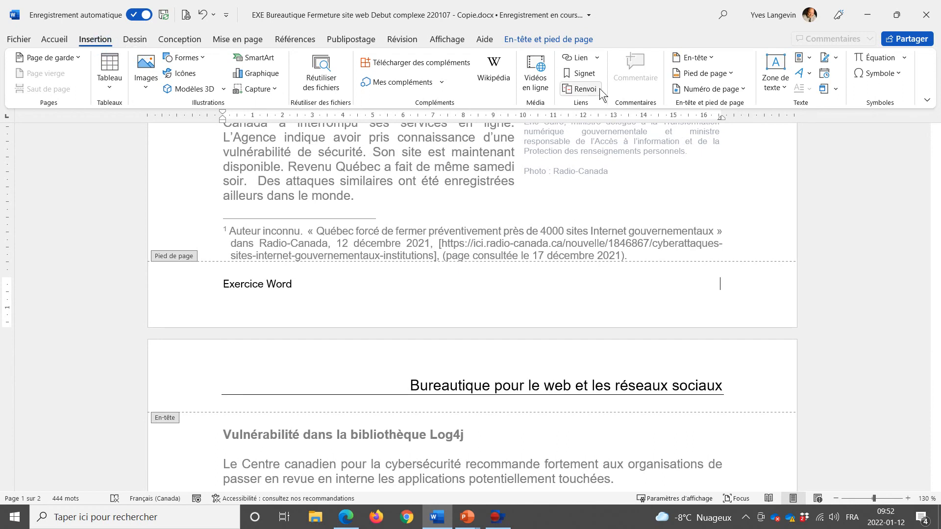
Insert a page number in the "Page X sur Y" format with bold numbers at the current position in the footer.
click(722, 86)
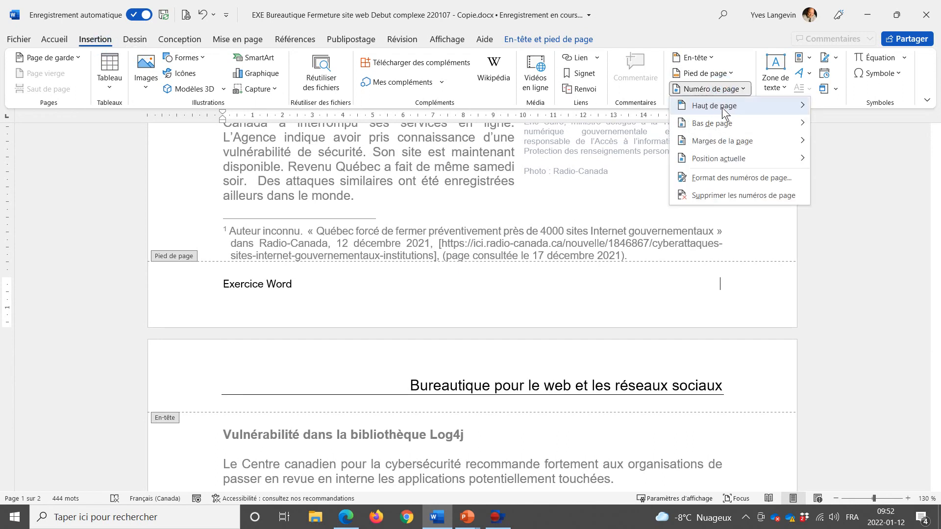
click(719, 158)
drag(664, 187, 664, 400)
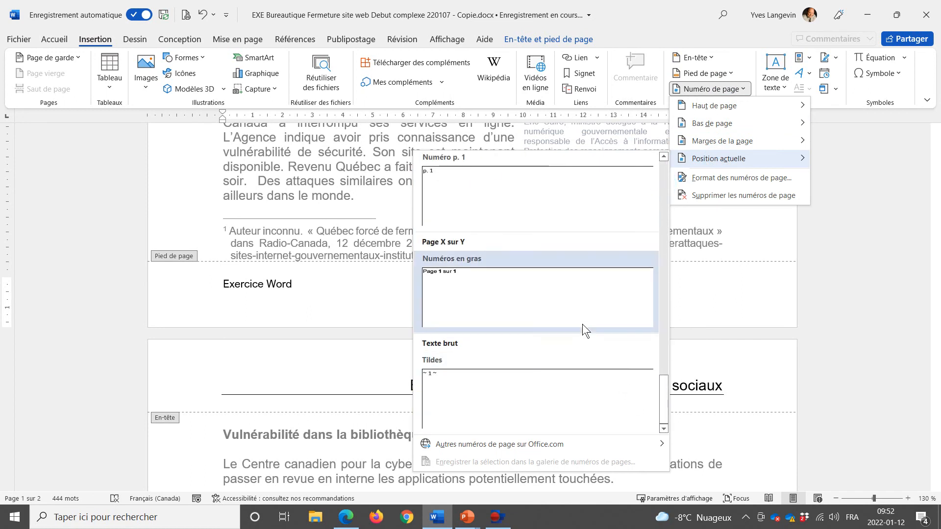
click(456, 299)
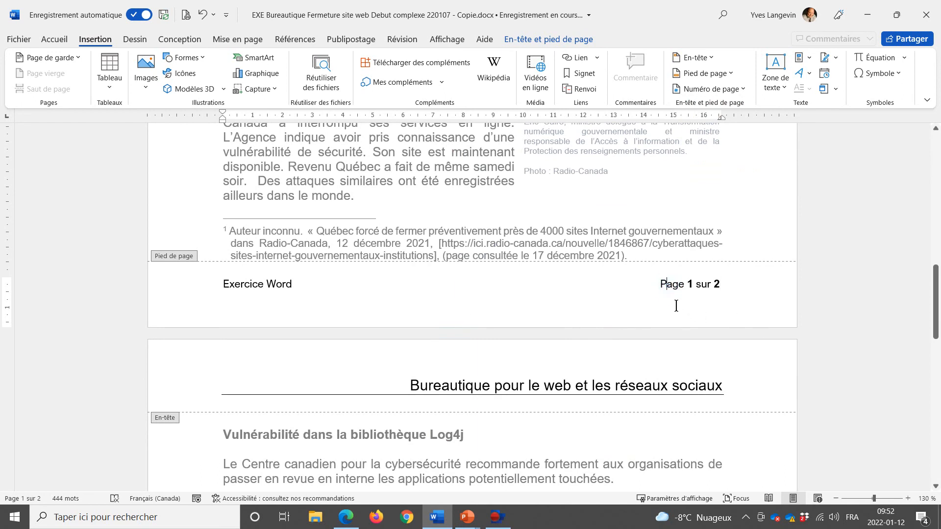
Edit the footer's page numbering text, making the word "page" lowercase and replacing "sur" with "de".
key(Delete)
text(p)
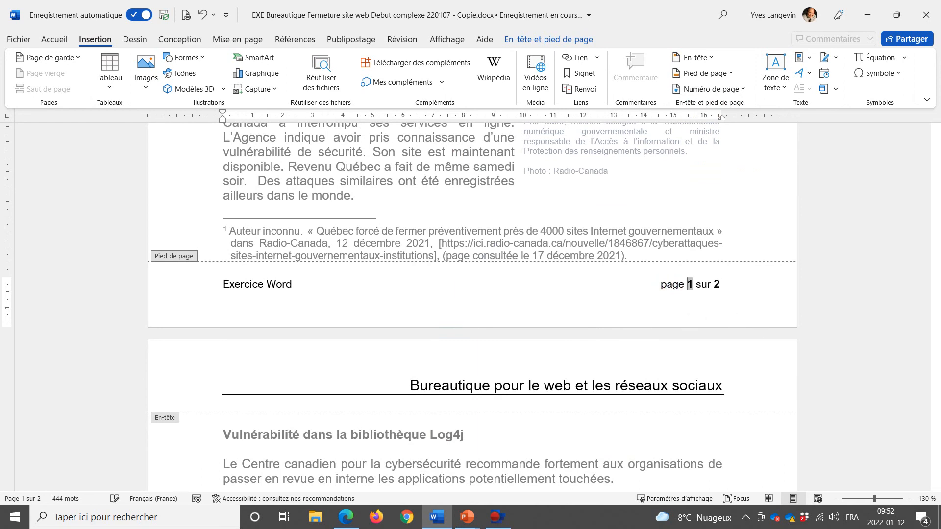
key(Delete)
key(Delete)
key(Delete)
key(Delete)
text(de)
Format the whole footer line in Arial 11 pt and remove the bold from its page numbers.
click(169, 286)
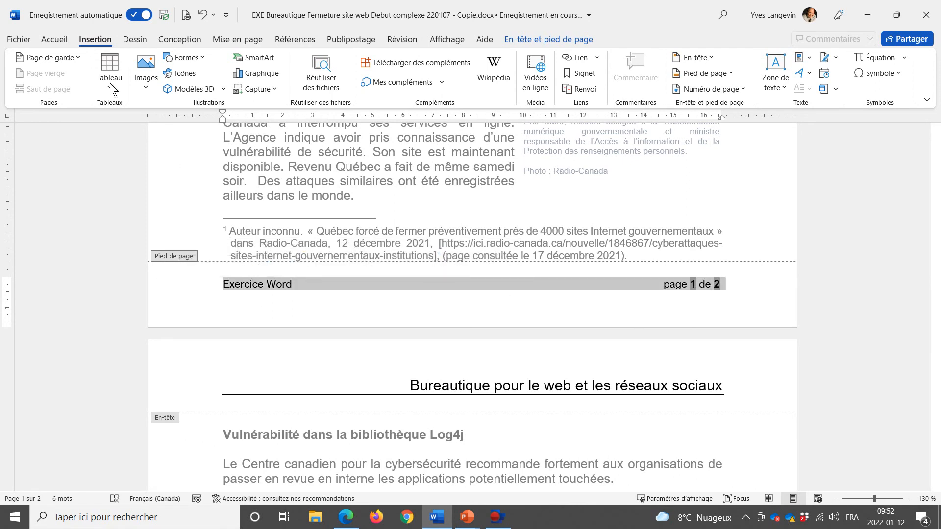
click(58, 39)
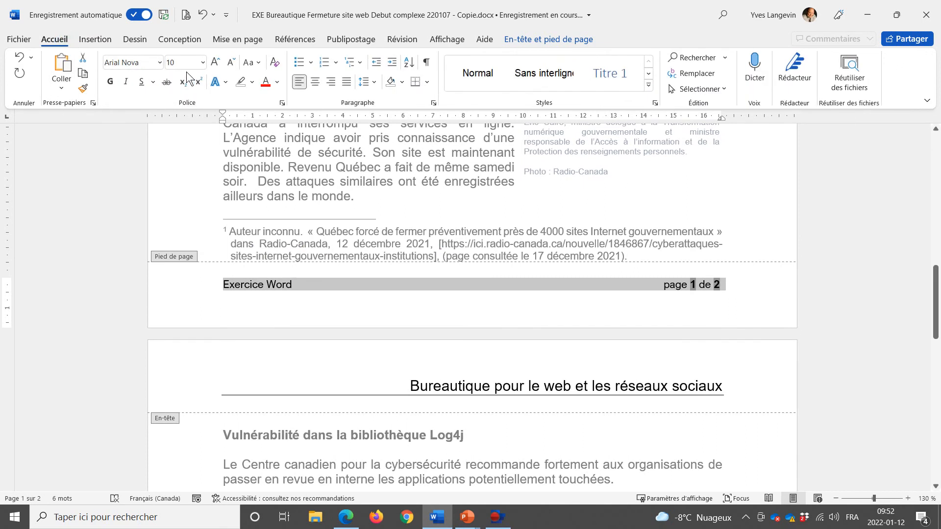
click(160, 63)
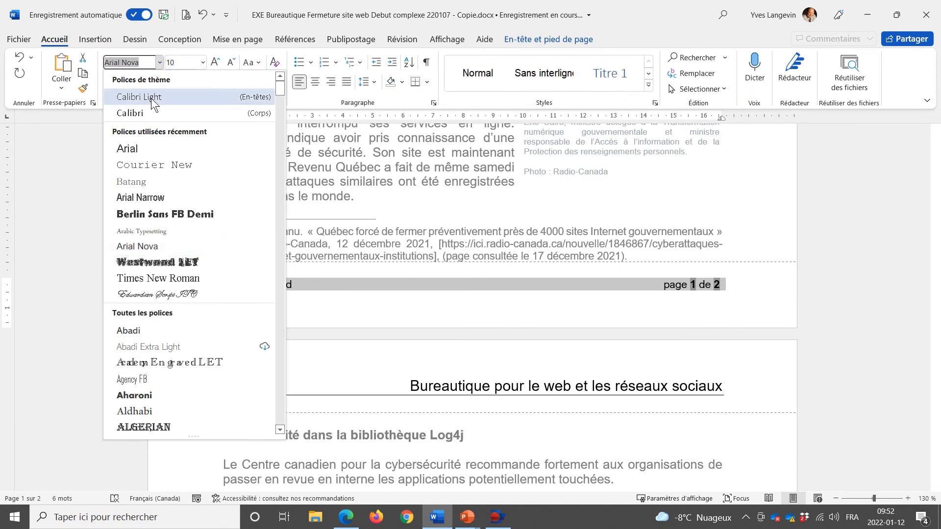
click(143, 151)
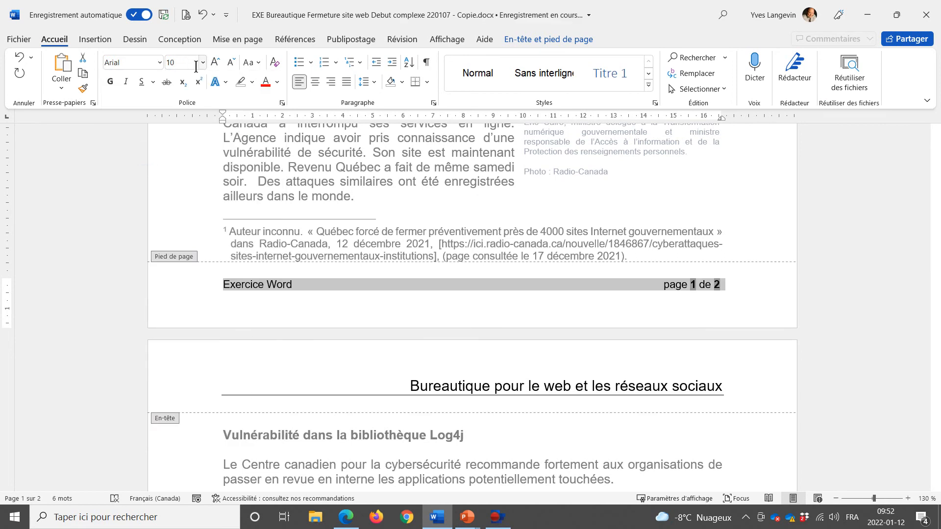
click(214, 62)
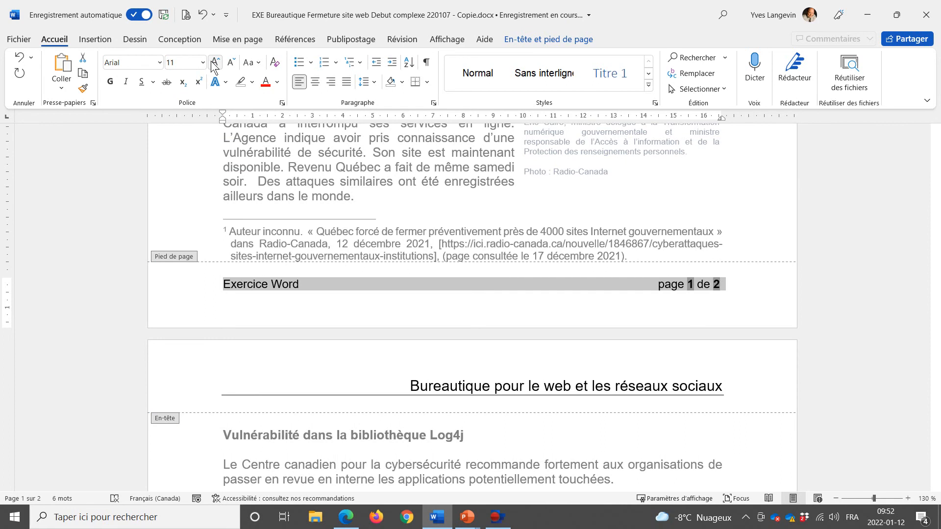
click(111, 83)
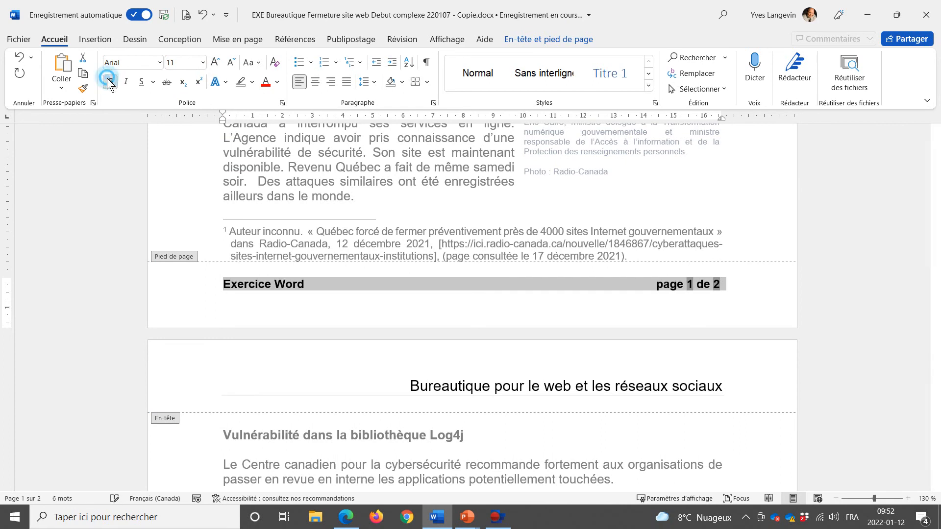
click(111, 83)
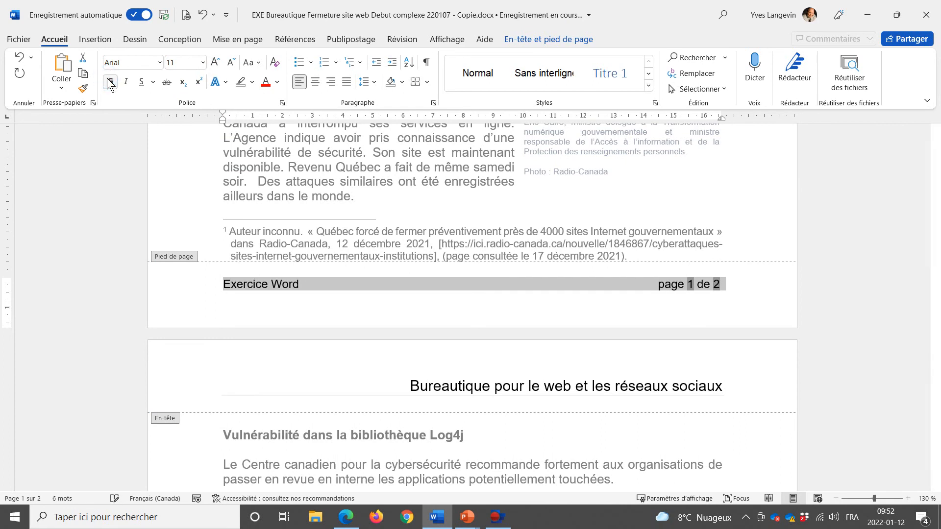
Insert an automatic horizontal line across the page directly above the footer text, leaving no blank line between them.
click(335, 294)
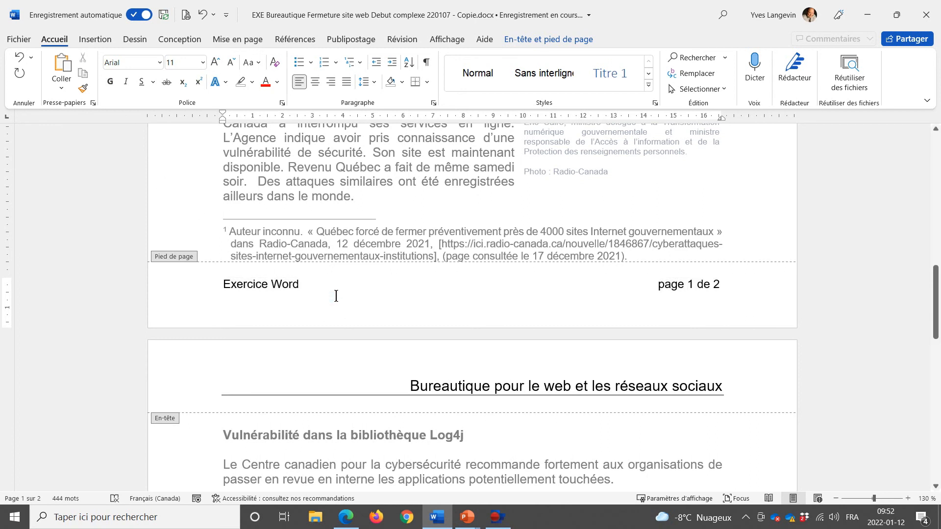
key(Return)
key(Up)
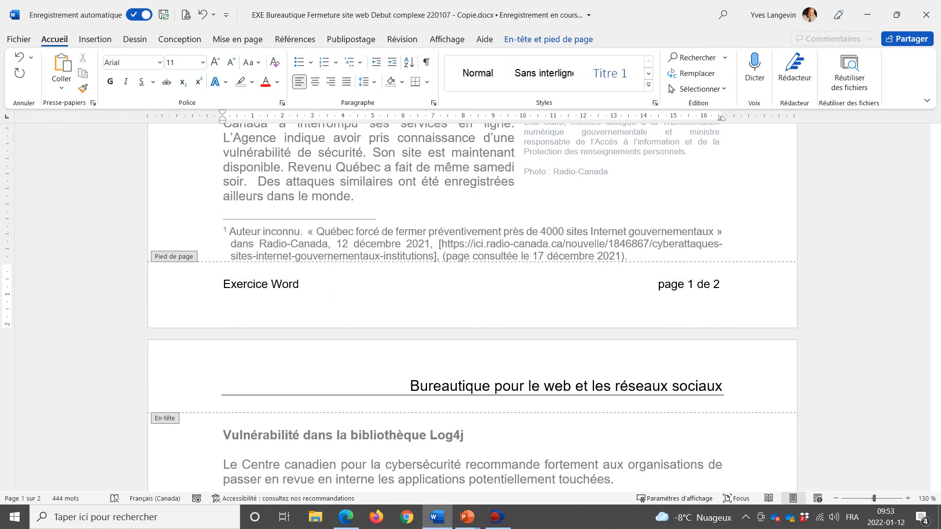
text(---------------------------------)
key(Return)
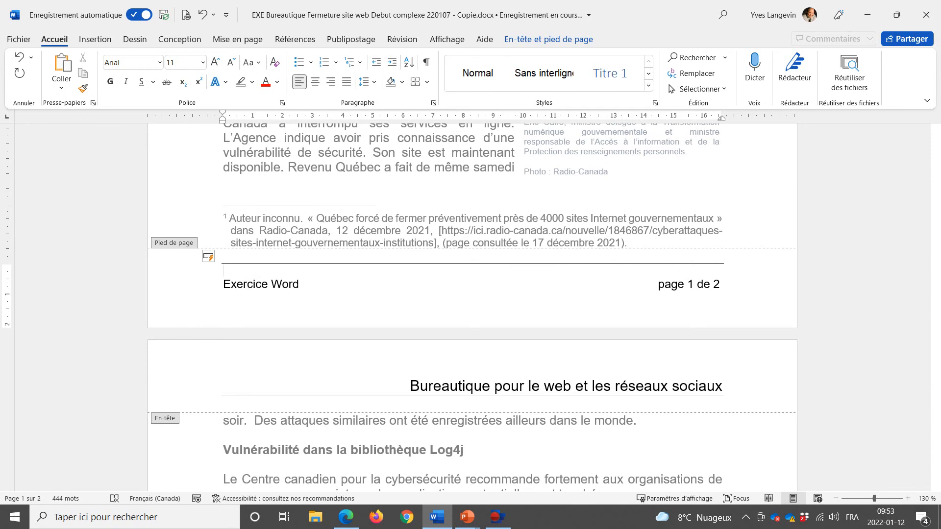
key(BackSpace)
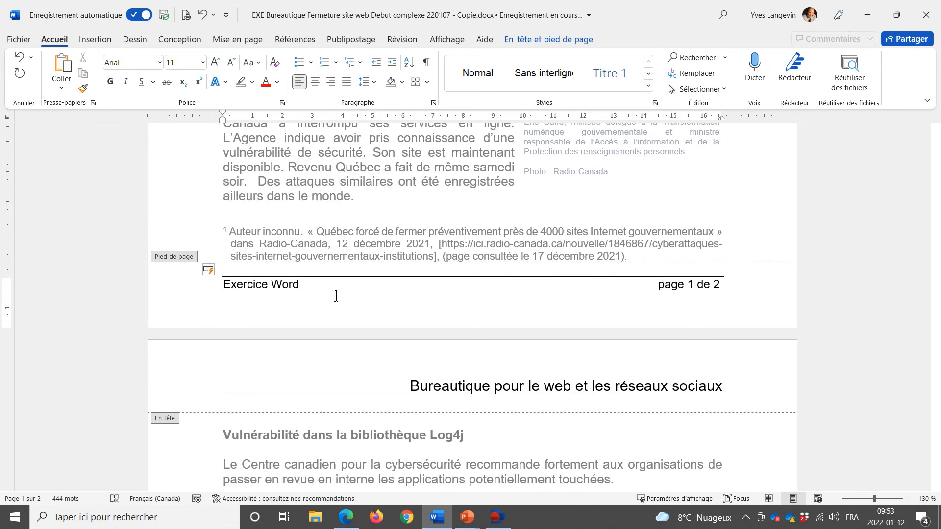
Check the spacing before and after and the line spacing of all footer paragraphs, and return to the article body.
key(ctrl+a)
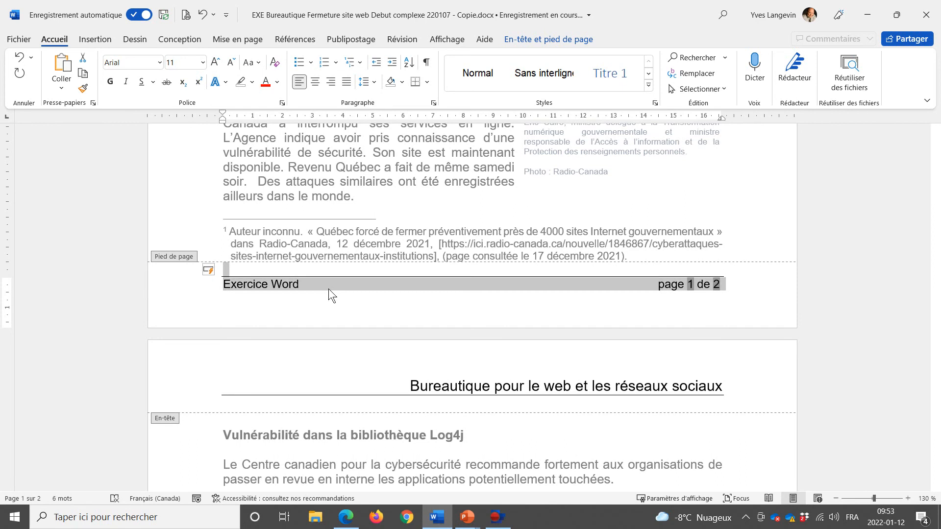
click(432, 103)
double_click(390, 200)
double_click(380, 214)
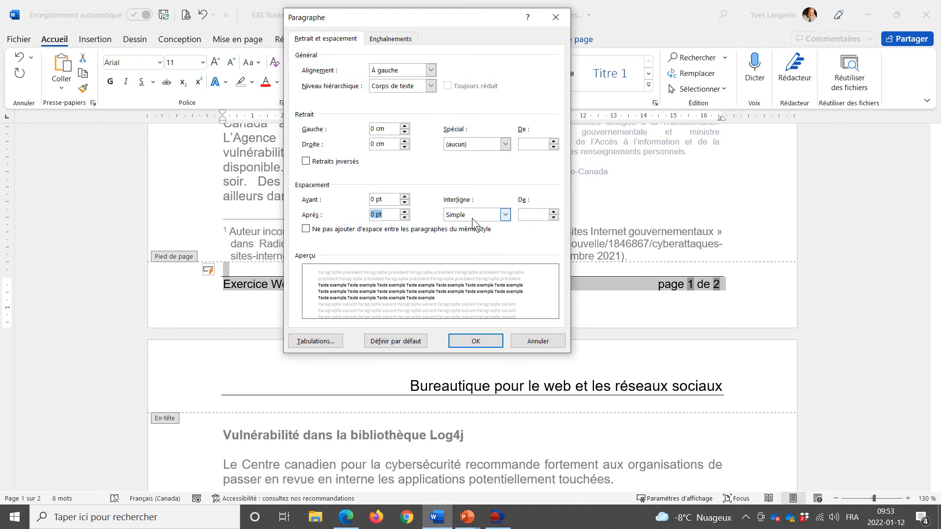
click(461, 343)
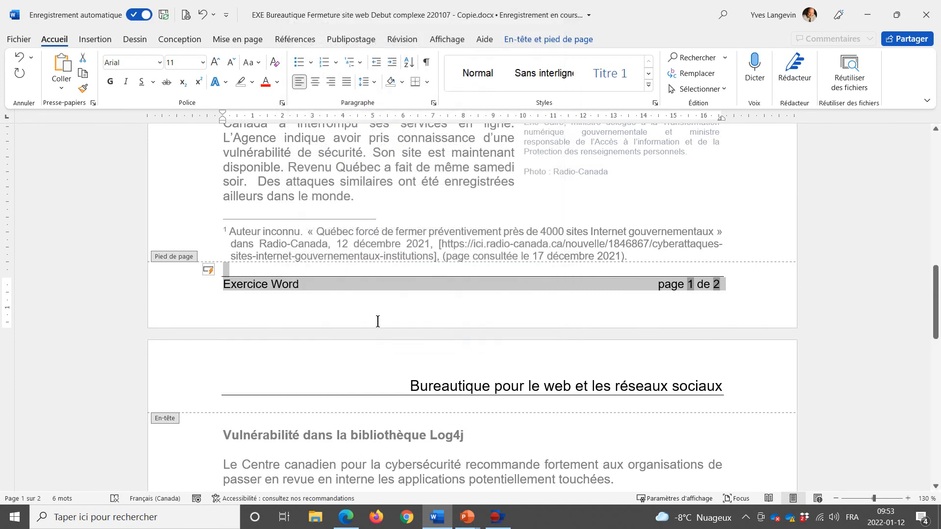
double_click(417, 193)
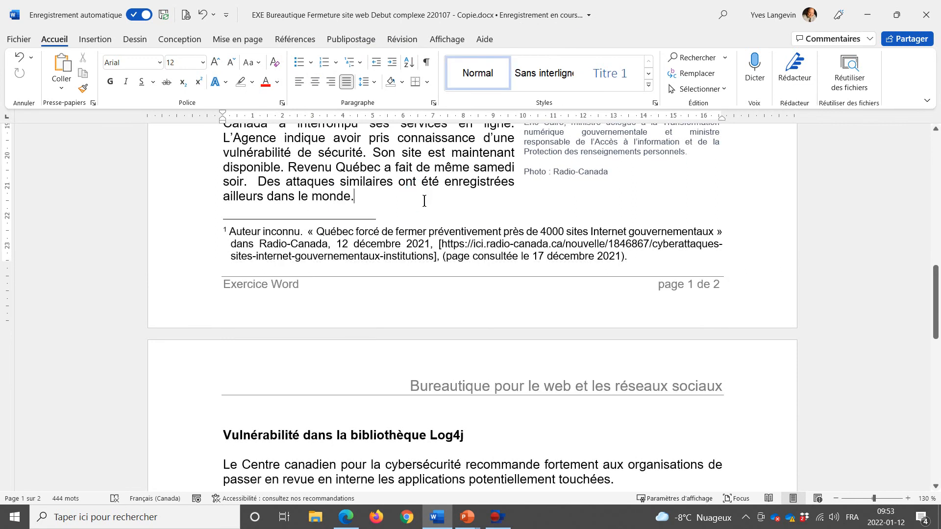
Check the spacing before and after and the line spacing of the entire article body.
key(ctrl+a)
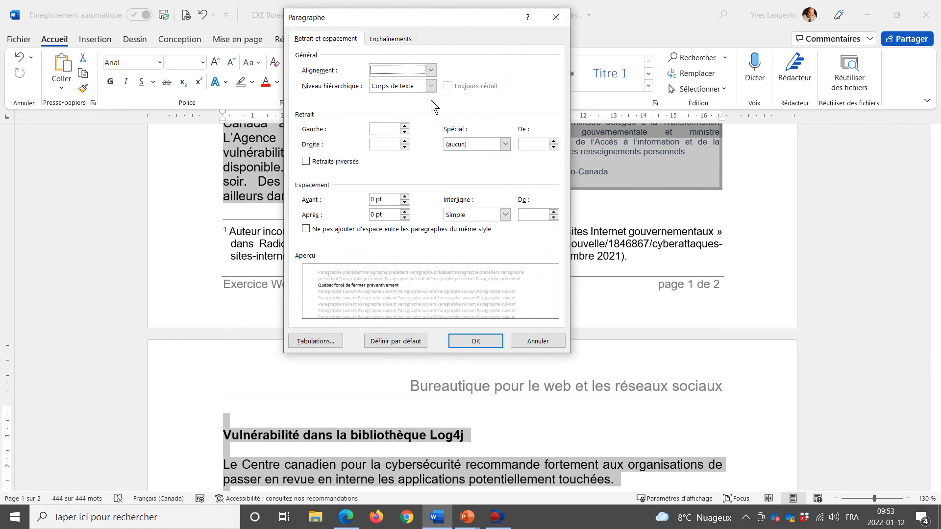
click(385, 201)
click(387, 215)
click(475, 340)
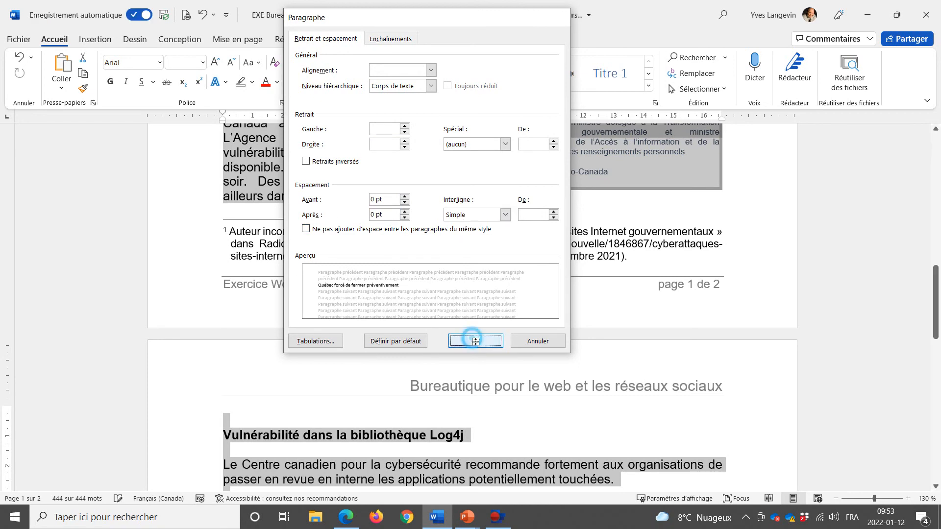
Check the footnote paragraph's spacing before and after and its line spacing, and go back to the start of the document.
click(446, 253)
double_click(452, 260)
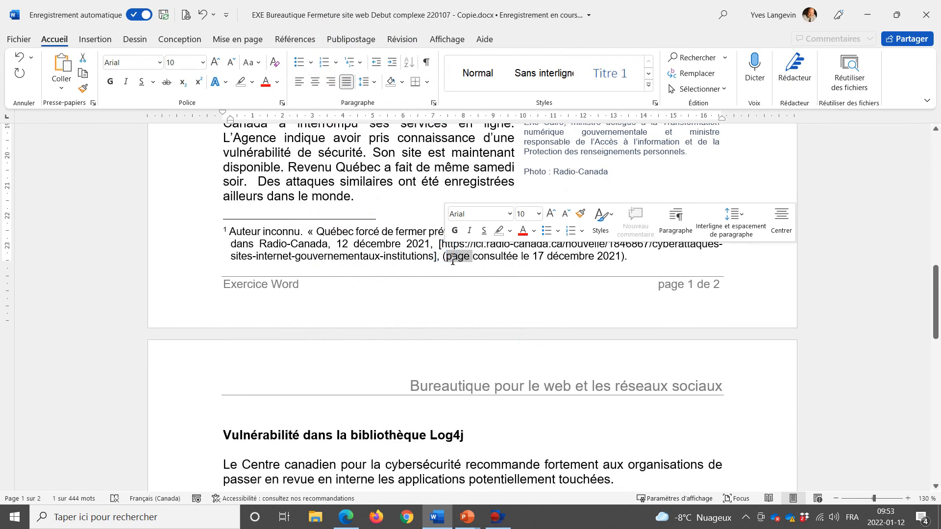
triple_click(452, 260)
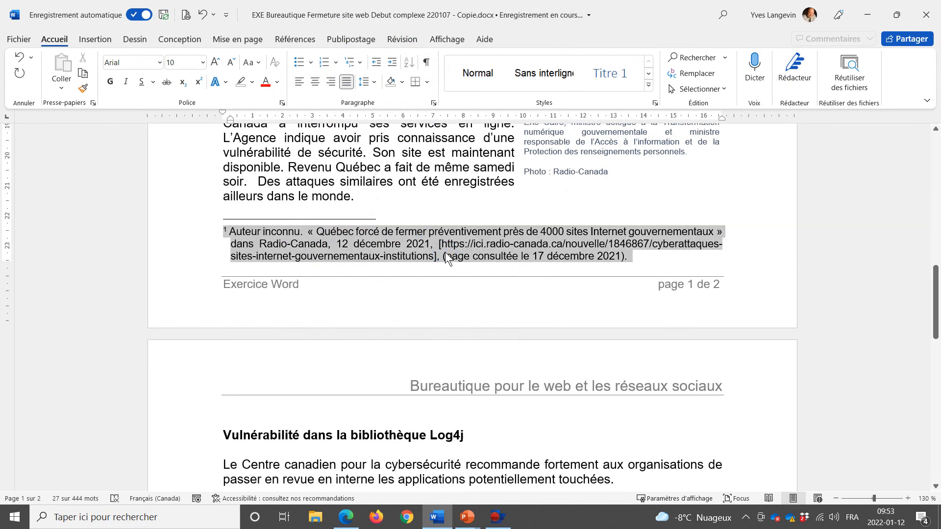
click(433, 104)
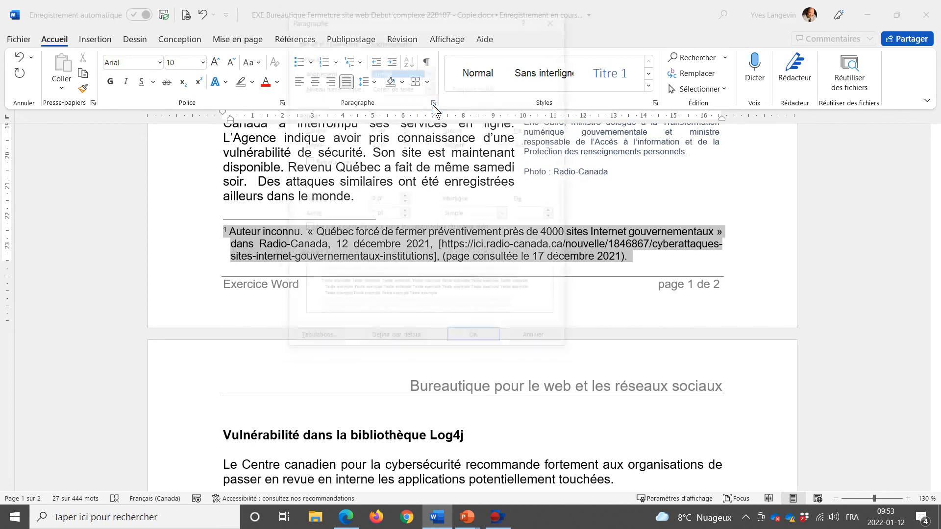
drag(385, 199, 372, 215)
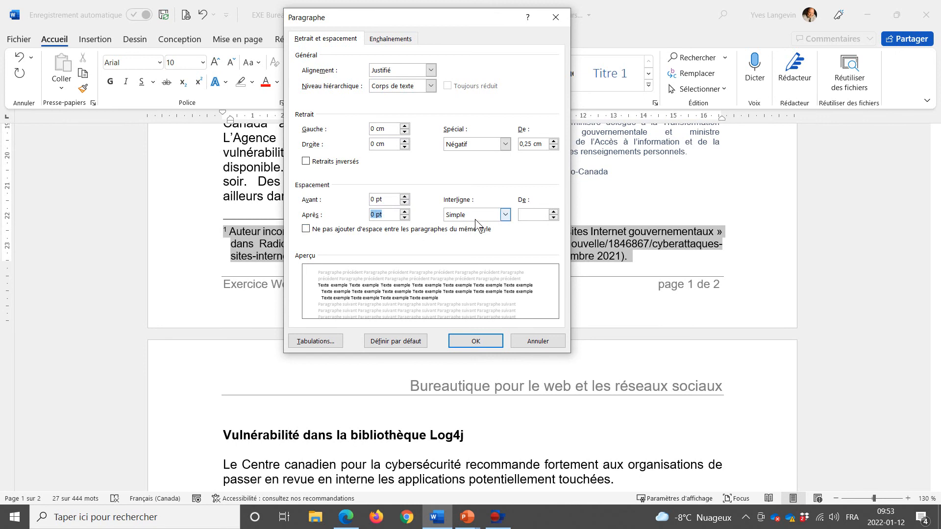
click(468, 341)
key(ctrl+Home)
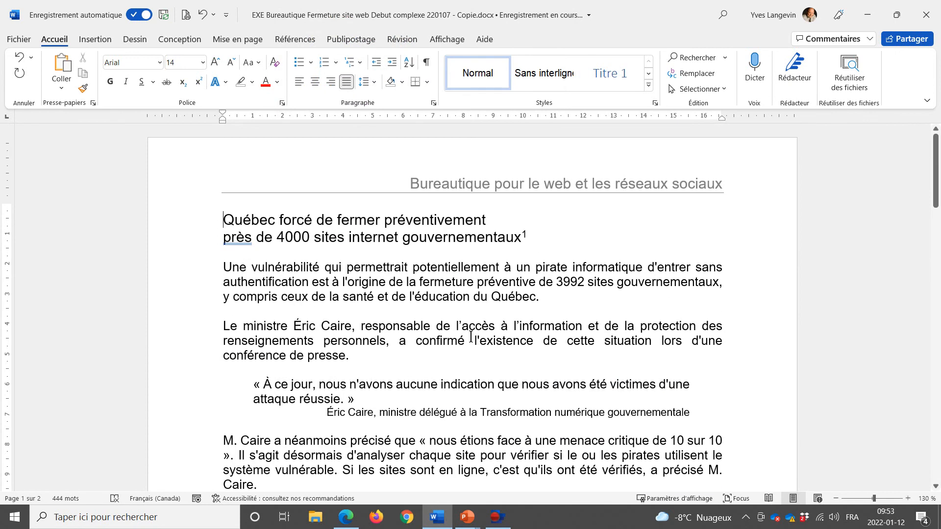